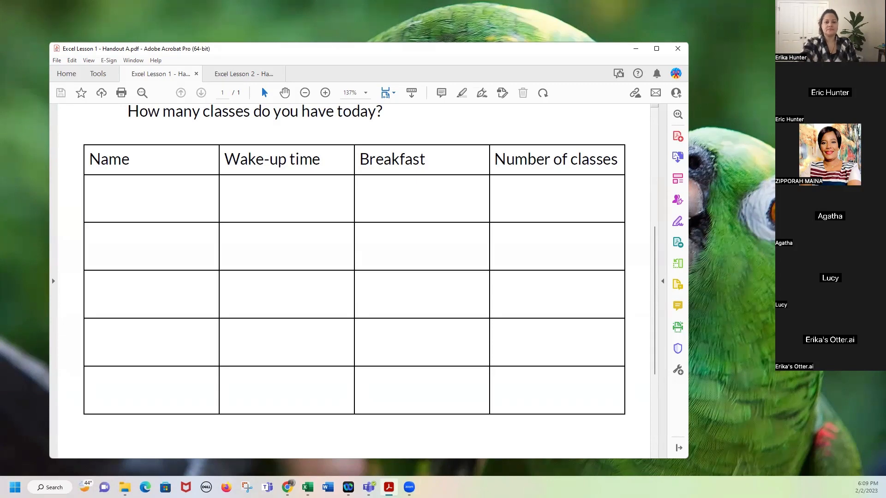
# Minimize the Acrobat window showing Handout A so the desktop is visible.
pyautogui.click(289, 10)
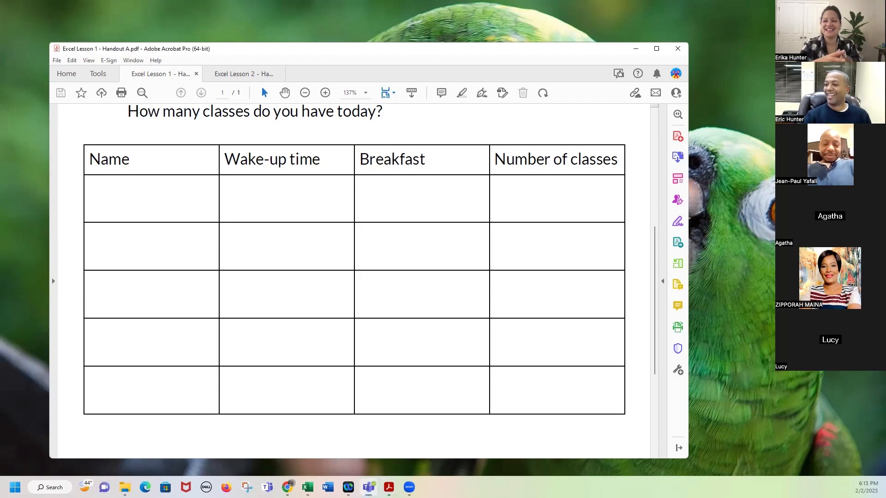
pyautogui.hotkey('alt', 'Tab')
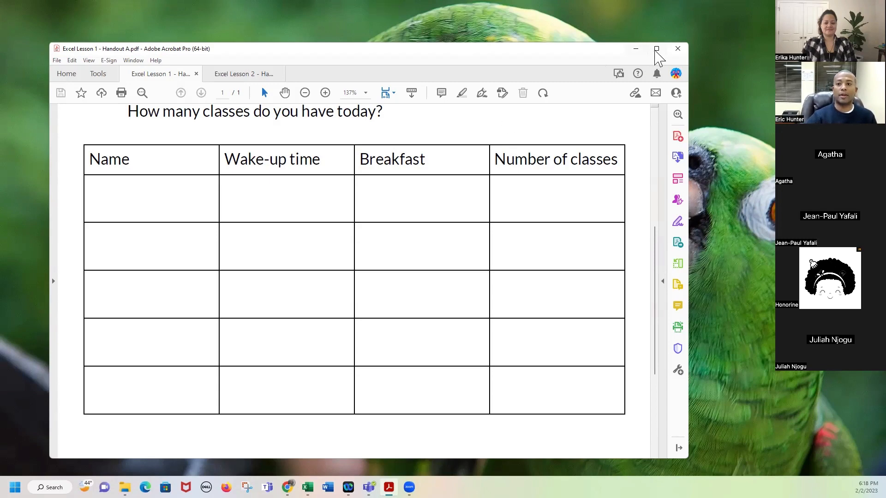
pyautogui.click(636, 49)
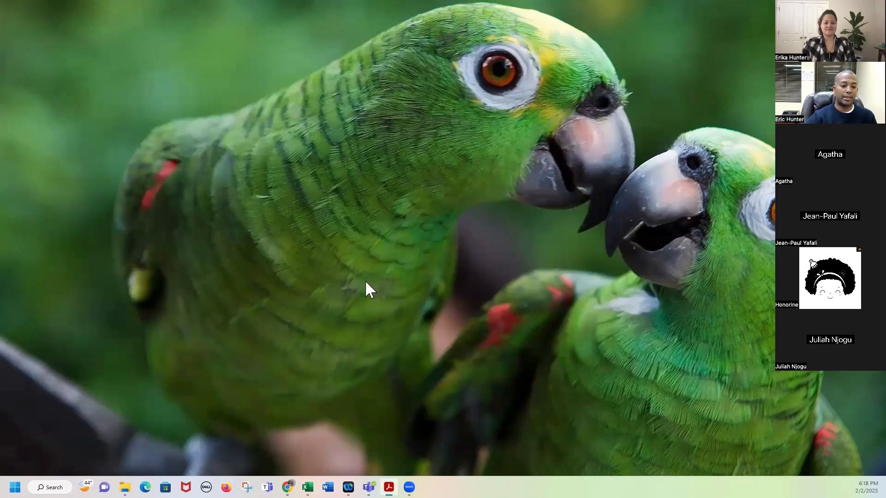
# Restore Chrome from its taskbar icon.
pyautogui.moveTo(307, 487)
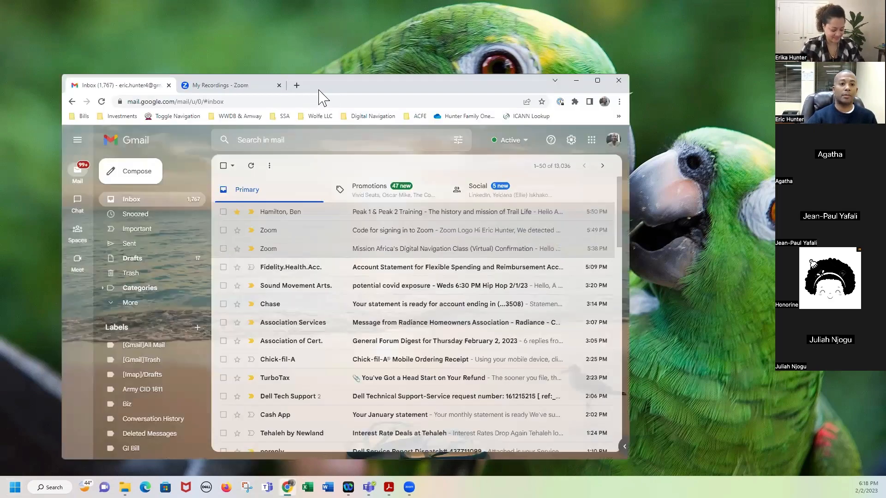
# In a new Chrome tab, search 'microsoft' and go to the Microsoft 365 product page.
pyautogui.click(295, 85)
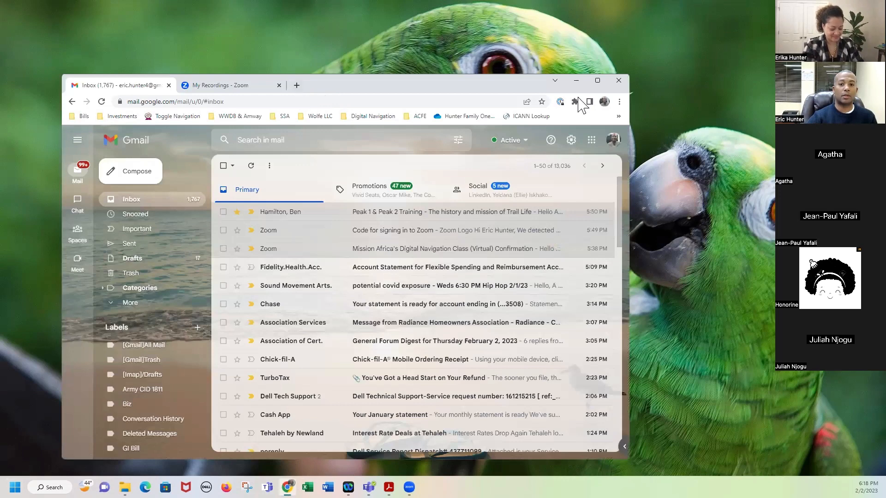
pyautogui.click(597, 82)
pyautogui.write('microsoft.com')
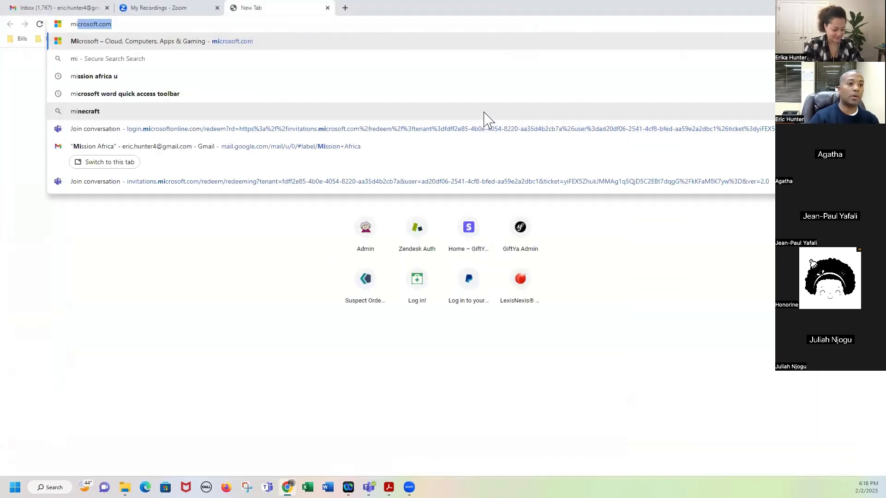
pyautogui.press('Return')
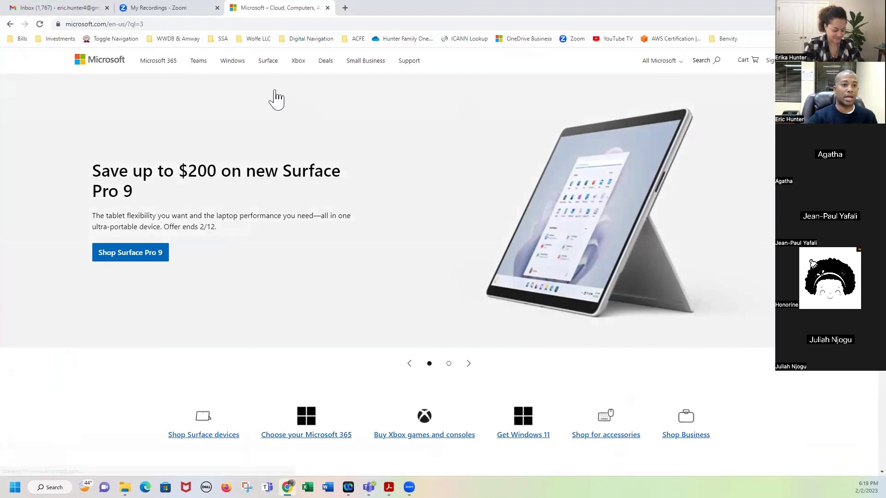
pyautogui.click(165, 71)
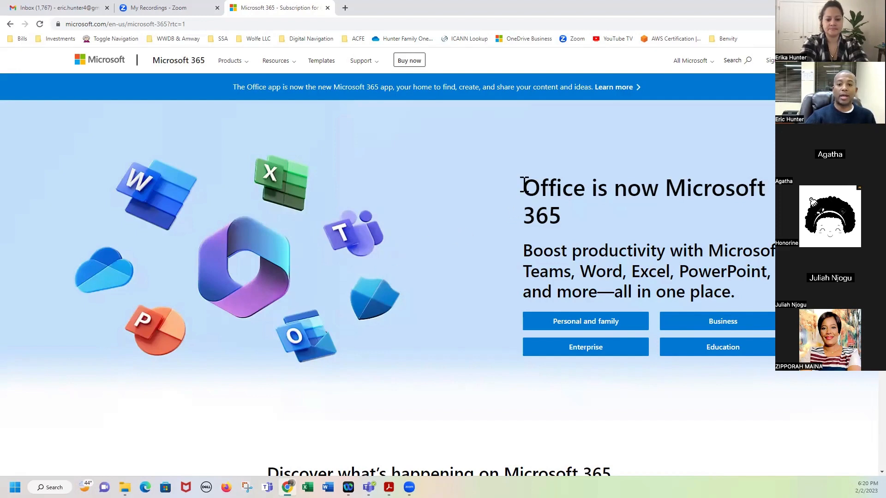
# Highlight the 'Office is now Microsoft 365' heading, then view the Personal and family plans.
pyautogui.moveTo(523, 185); pyautogui.dragTo(571, 226)
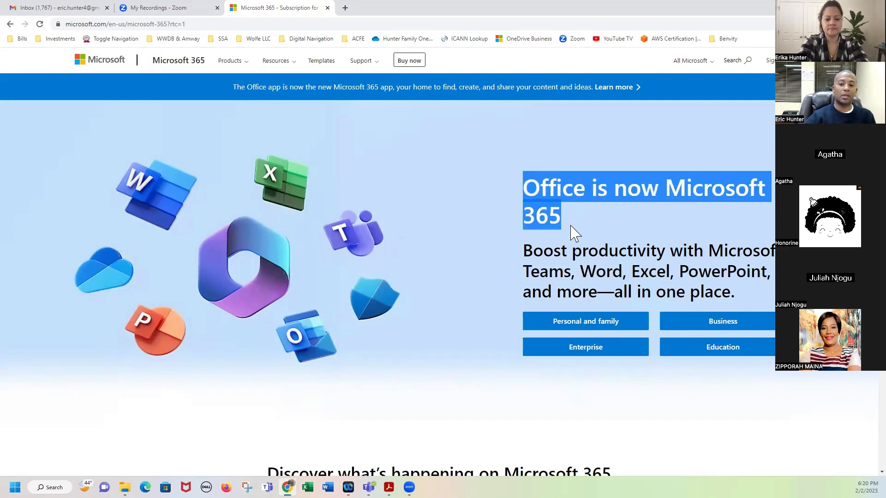
pyautogui.click(739, 301)
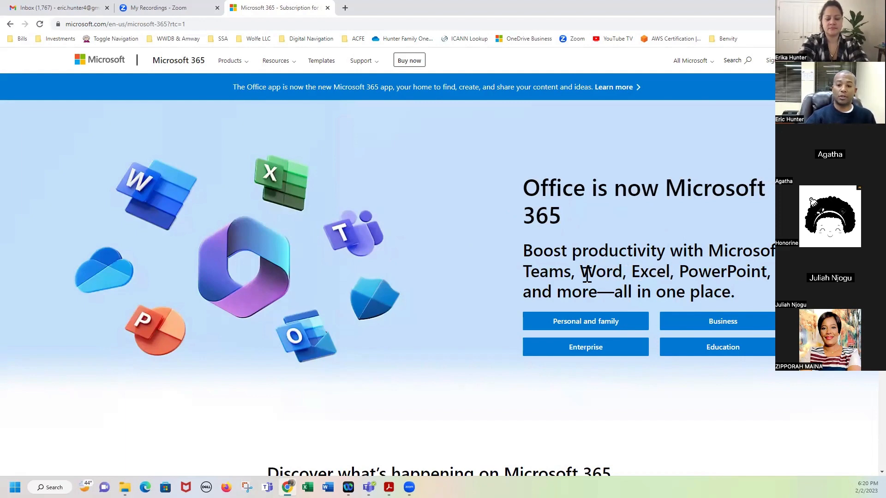
pyautogui.click(573, 328)
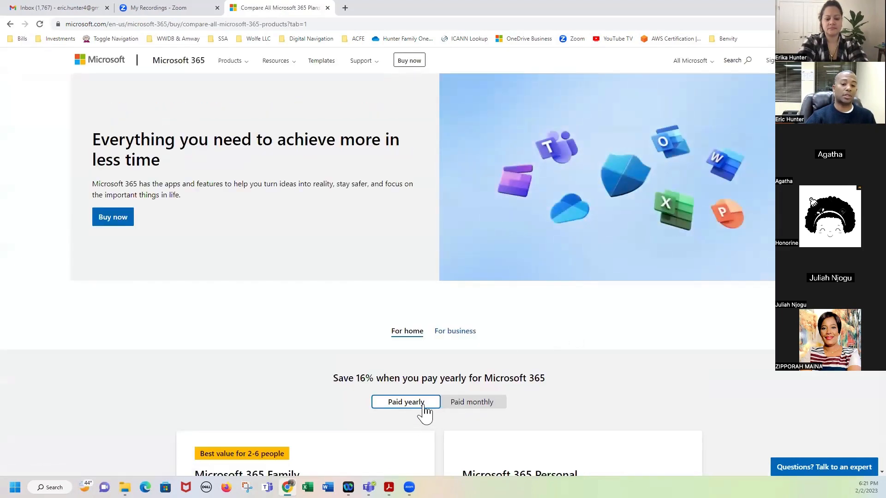
# Highlight the Family plan's $99.99/year price and a feature, then switch to My Recordings.
pyautogui.scroll(-4, 467, 412)
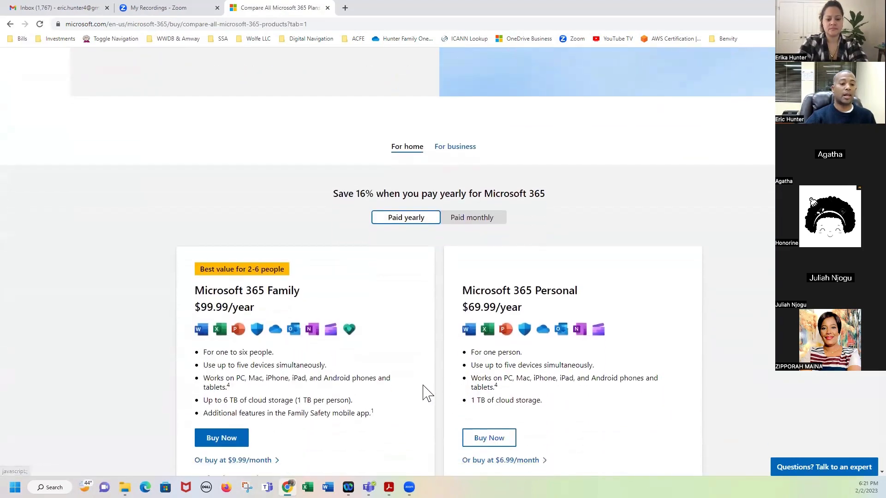
pyautogui.moveTo(195, 307); pyautogui.dragTo(262, 310)
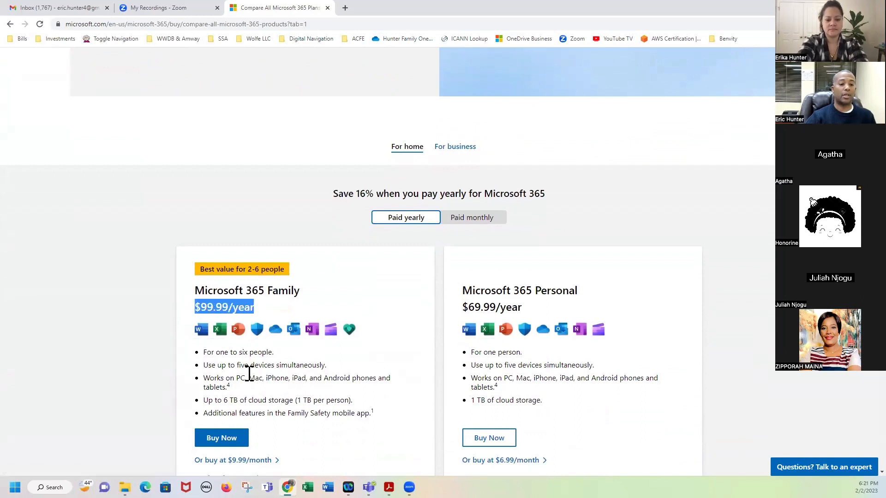
pyautogui.moveTo(274, 352); pyautogui.dragTo(328, 366)
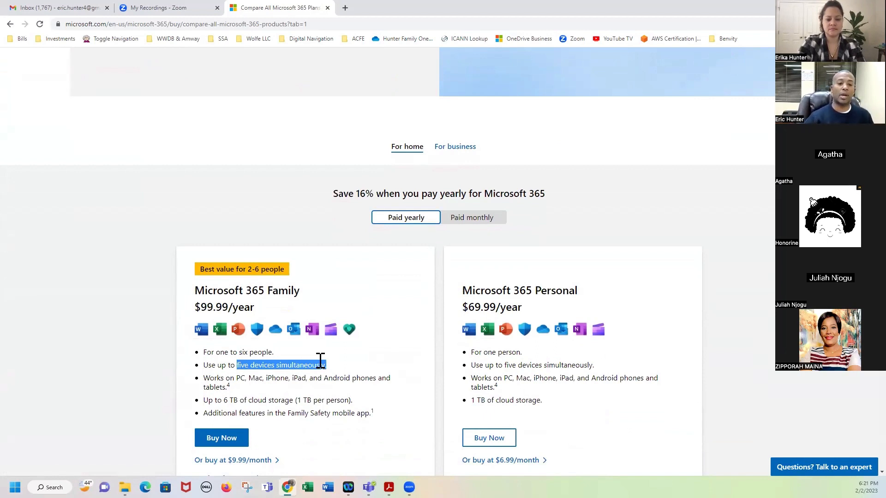
pyautogui.moveTo(257, 308); pyautogui.dragTo(197, 310)
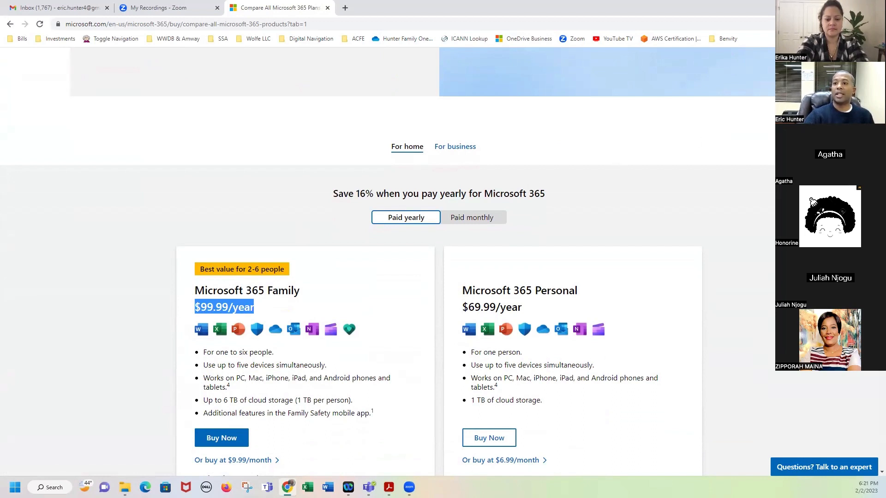
pyautogui.moveTo(855, 6)
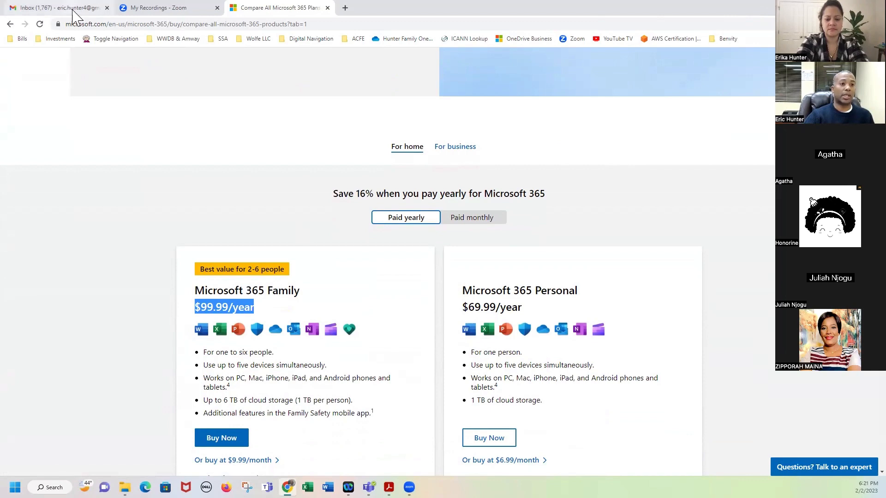
pyautogui.click(182, 10)
# Minimize Chrome and bring up the Start menu.
pyautogui.click(833, 7)
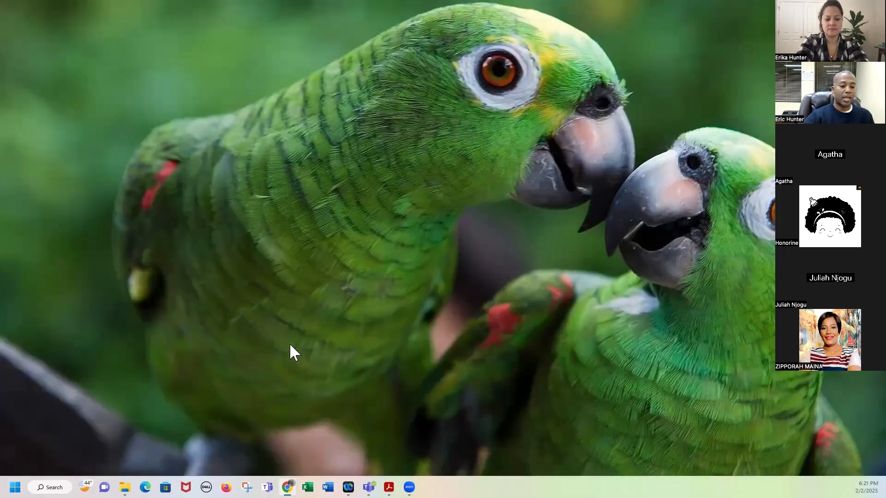
pyautogui.click(14, 487)
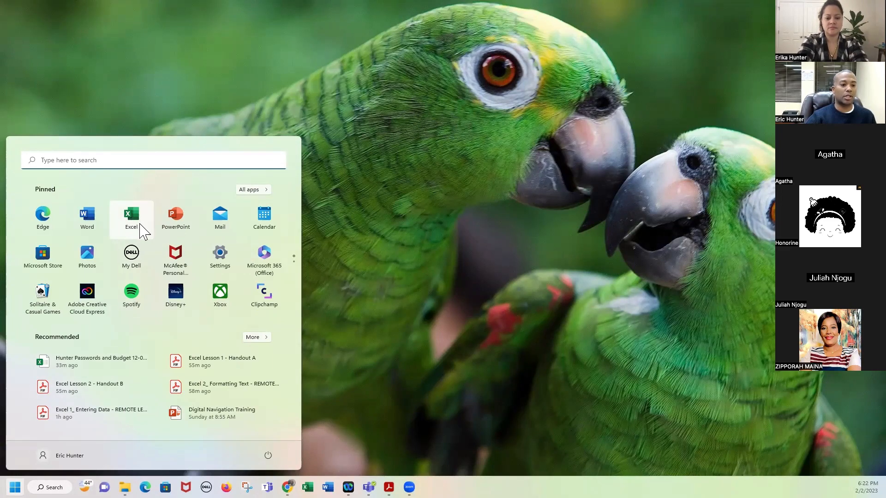
# Launch Excel, create a blank workbook (Book1), and maximize the window.
pyautogui.click(141, 224)
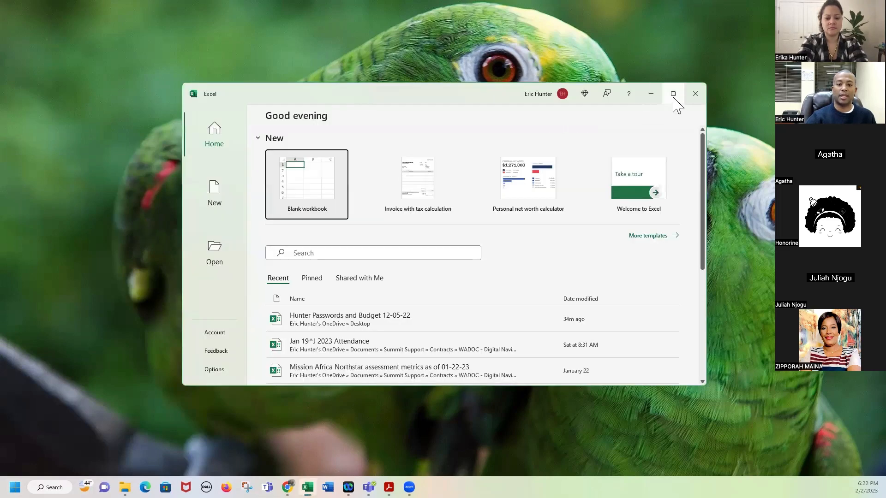
pyautogui.moveTo(673, 96)
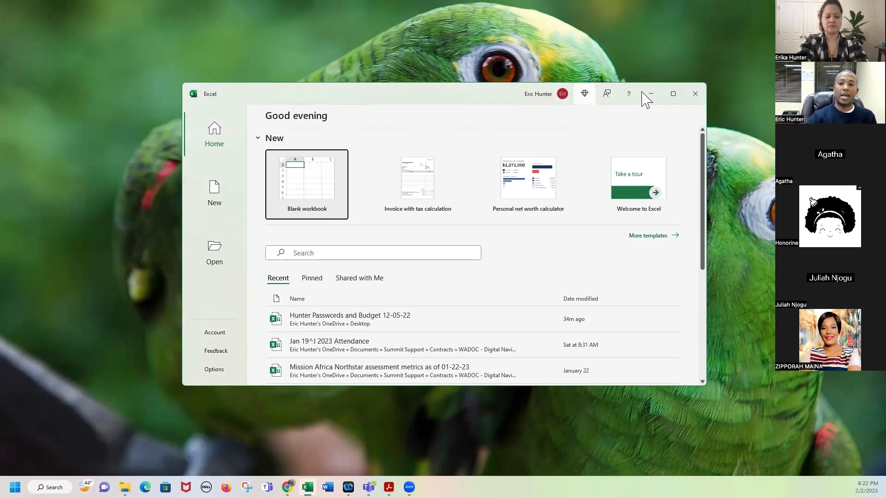
pyautogui.click(214, 198)
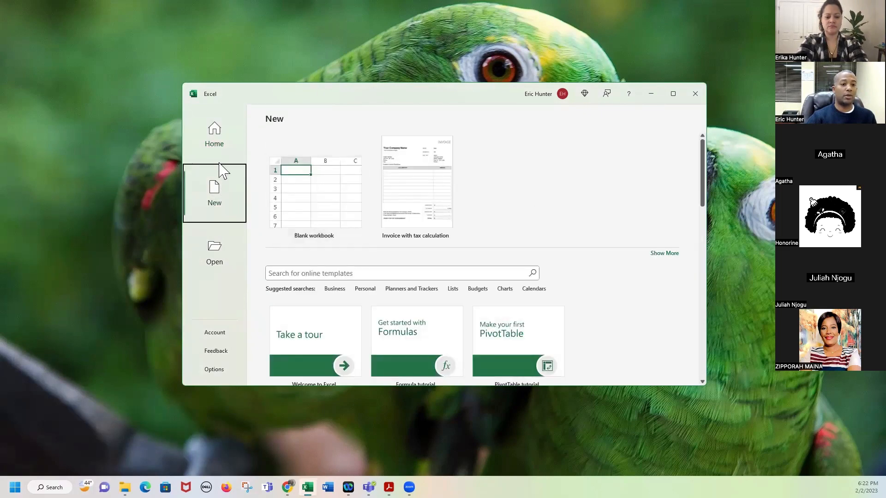
pyautogui.click(323, 210)
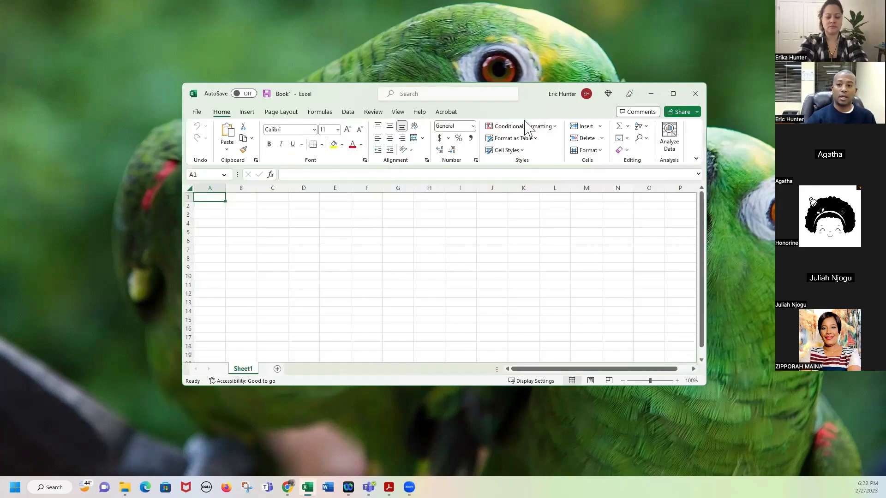
pyautogui.click(673, 94)
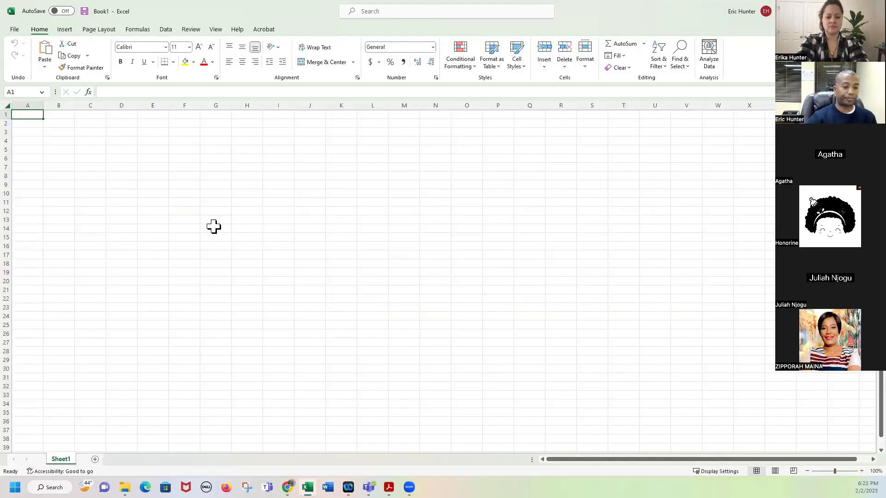
pyautogui.keyDown('ctrl'); pyautogui.scroll(5, 117, 197); pyautogui.keyUp('ctrl')
pyautogui.keyDown('ctrl'); pyautogui.scroll(3, 118, 198); pyautogui.keyUp('ctrl')
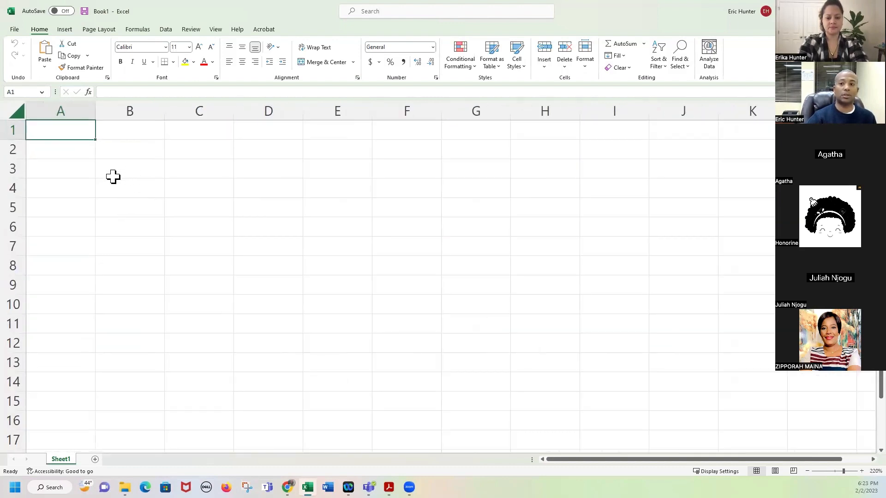
pyautogui.keyDown('ctrl'); pyautogui.scroll(2, 113, 177); pyautogui.keyUp('ctrl')
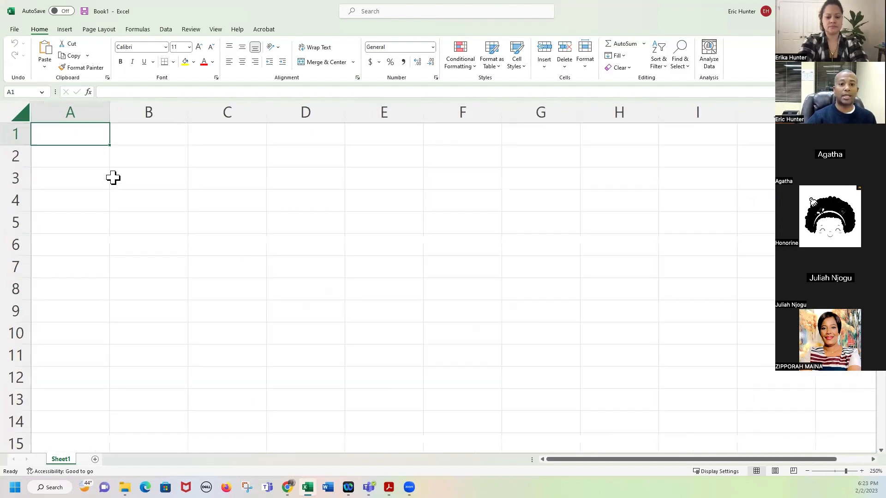
pyautogui.keyDown('ctrl'); pyautogui.scroll(1, 113, 177); pyautogui.keyUp('ctrl')
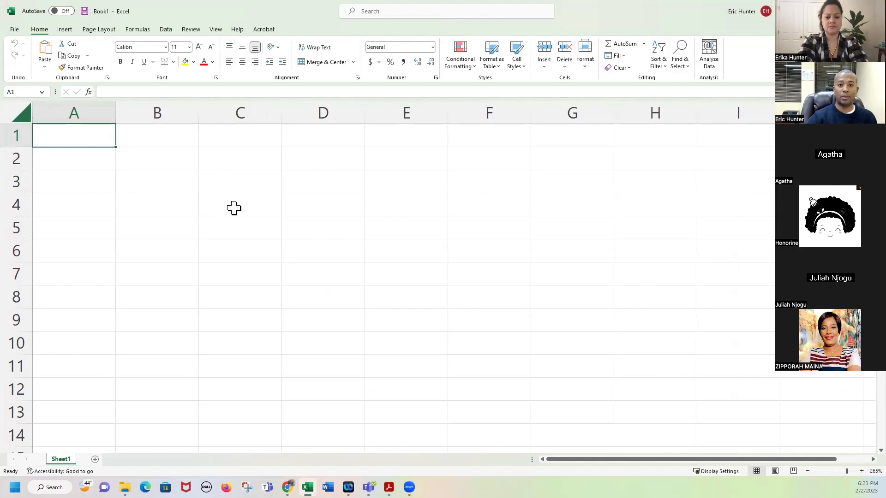
pyautogui.click(389, 487)
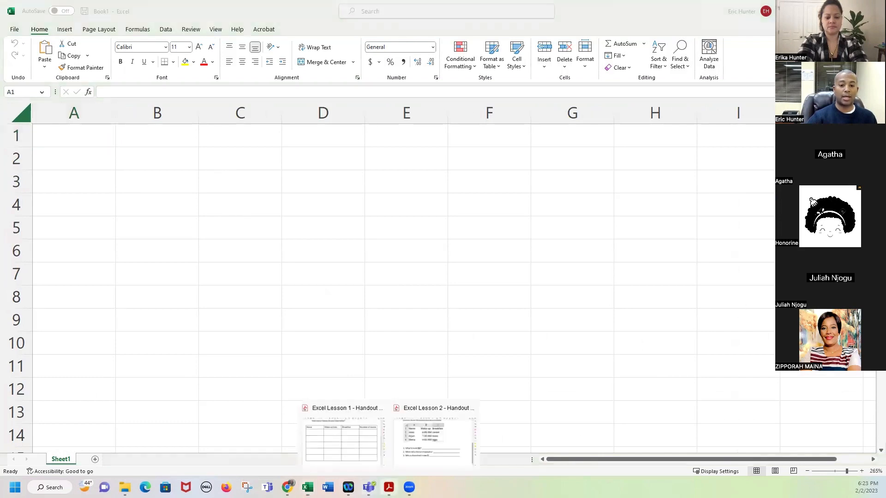
pyautogui.click(362, 455)
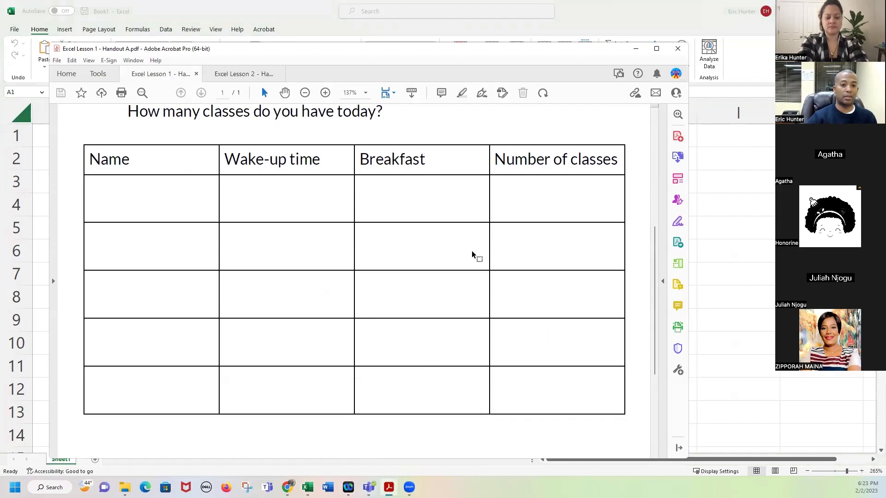
pyautogui.click(636, 49)
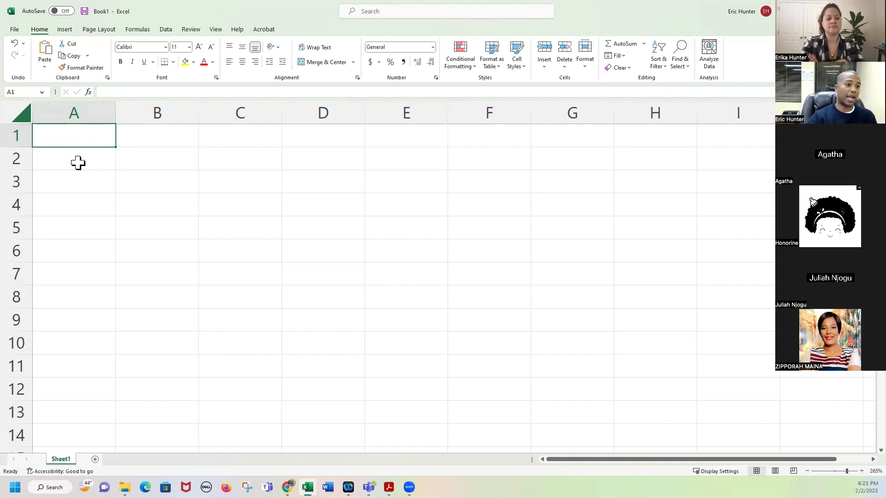
# Select column A, then pick cell A1 for the Name heading.
pyautogui.click(142, 134)
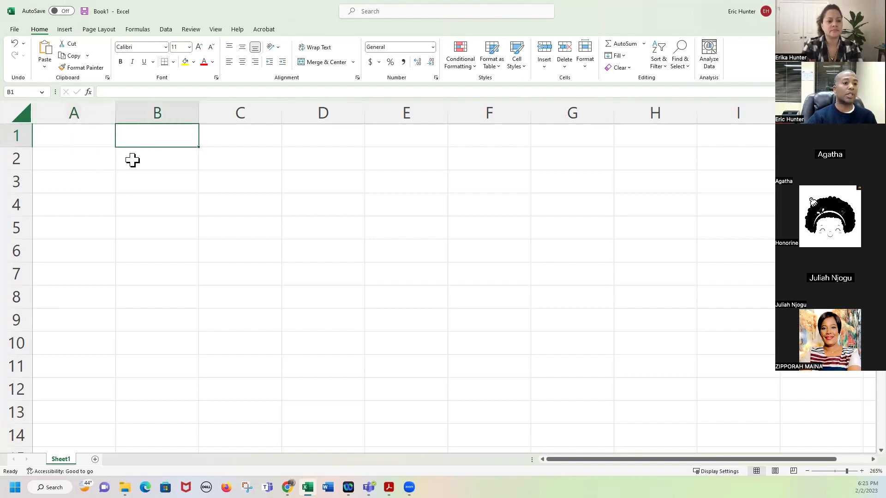
pyautogui.click(89, 110)
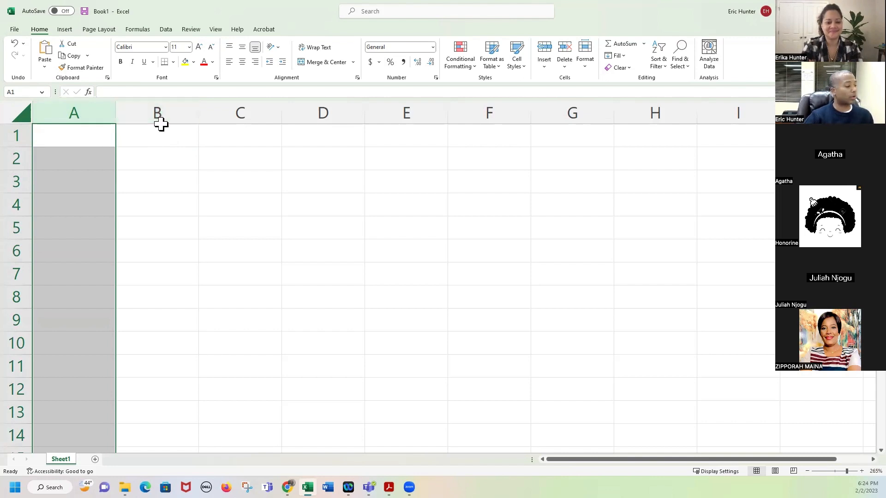
pyautogui.click(109, 142)
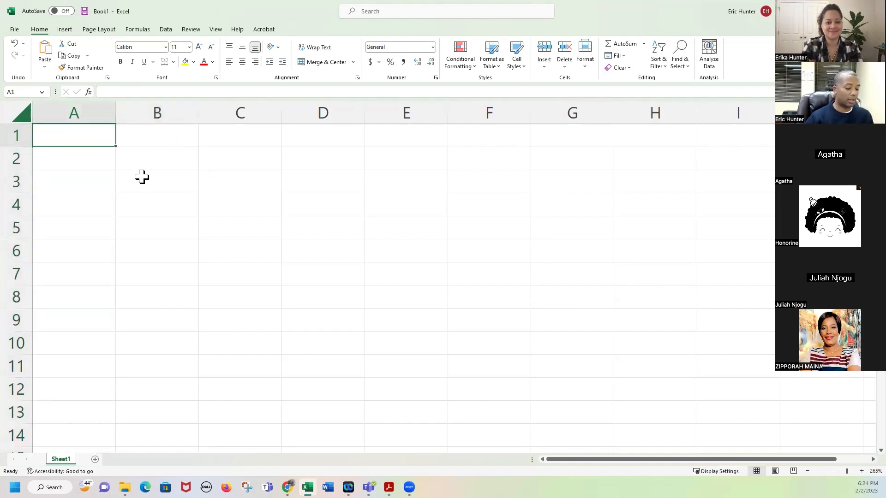
# Enter headers Name, Wake-up time, Breakfast and Number of Classes taken across A1 to D1.
pyautogui.write('Name')
pyautogui.press('Tab')
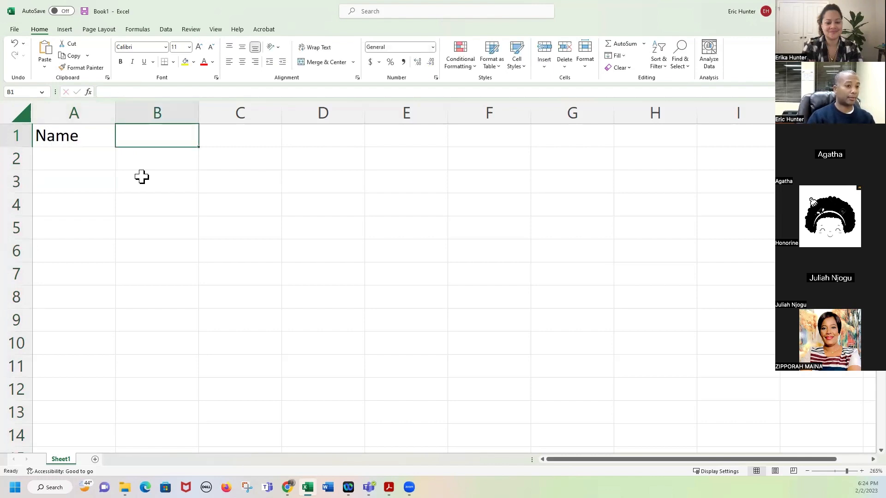
pyautogui.write('Wak')
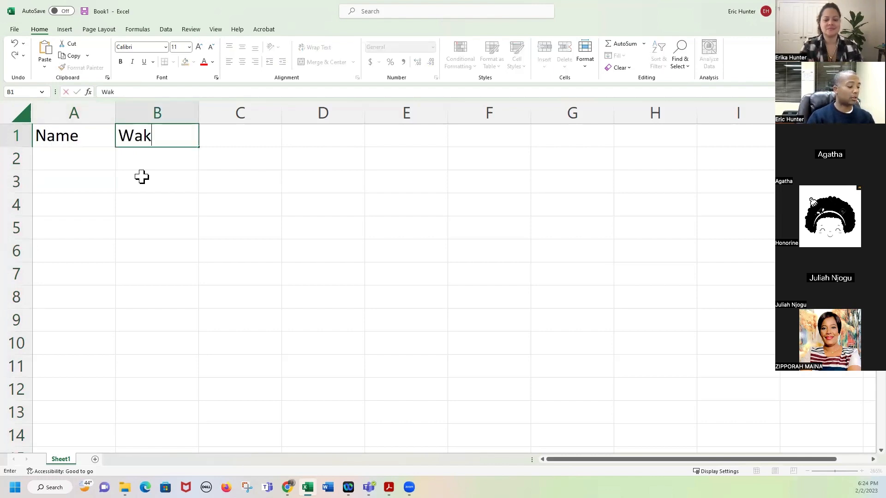
pyautogui.write('e-up time')
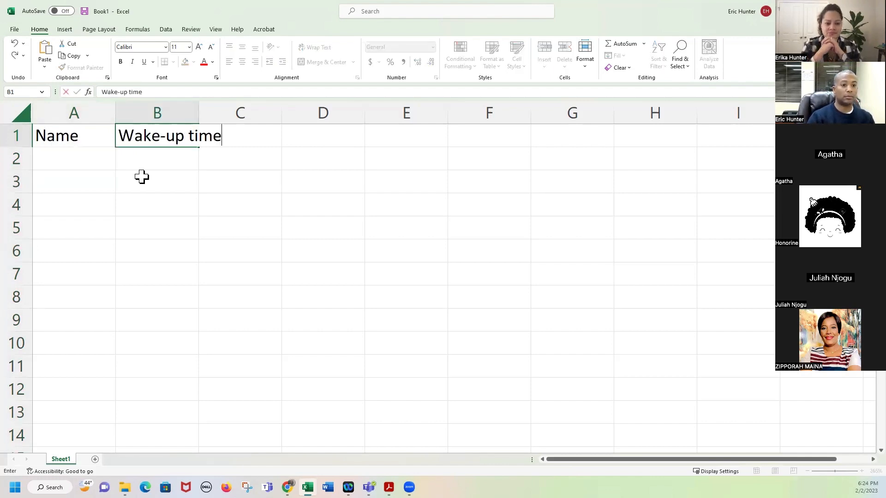
pyautogui.press('Tab')
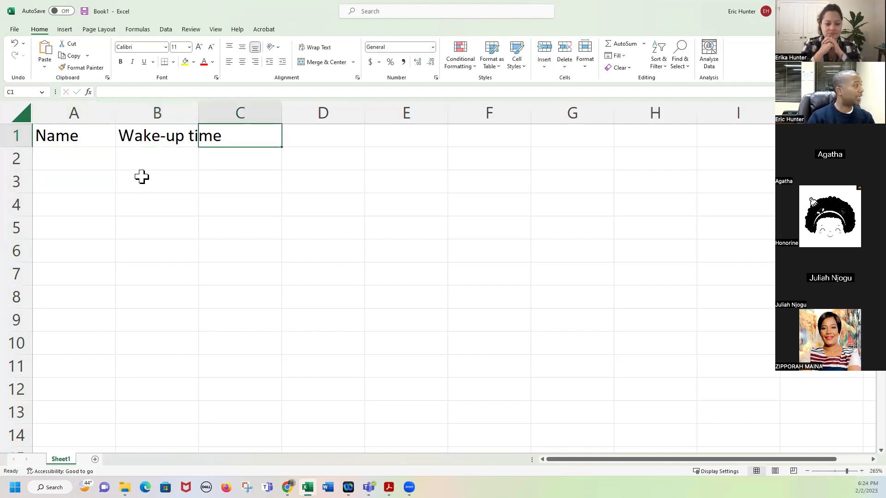
pyautogui.write('Brewa')
pyautogui.press('BackSpace')
pyautogui.press('BackSpace')
pyautogui.write('ad')
pyautogui.press('BackSpace')
pyautogui.write('kfas')
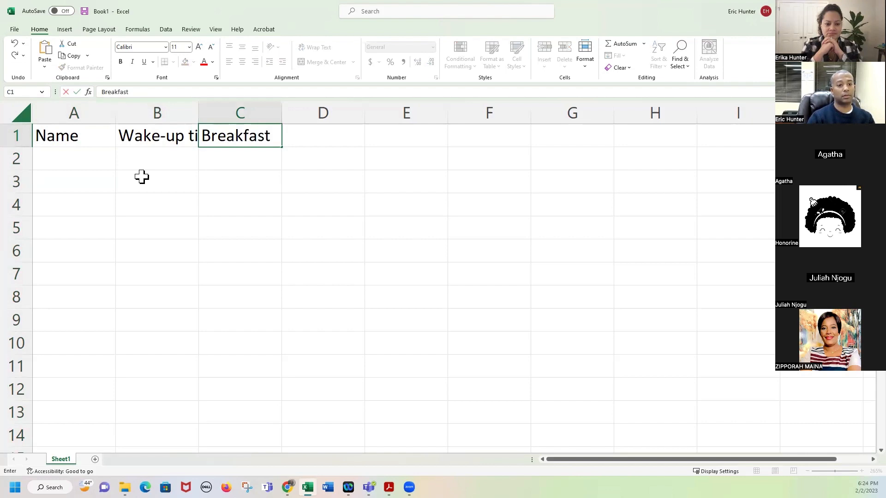
pyautogui.write('t')
pyautogui.press('Tab')
pyautogui.write('Nu')
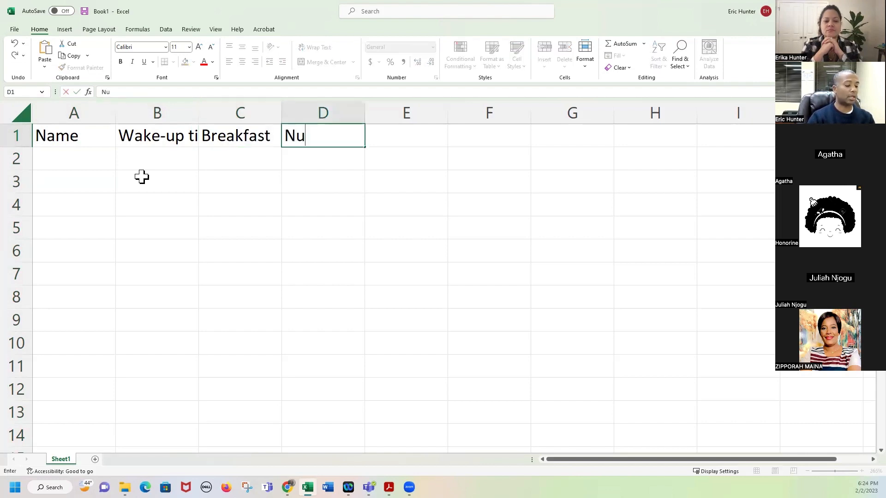
pyautogui.write('mber of Classes taken')
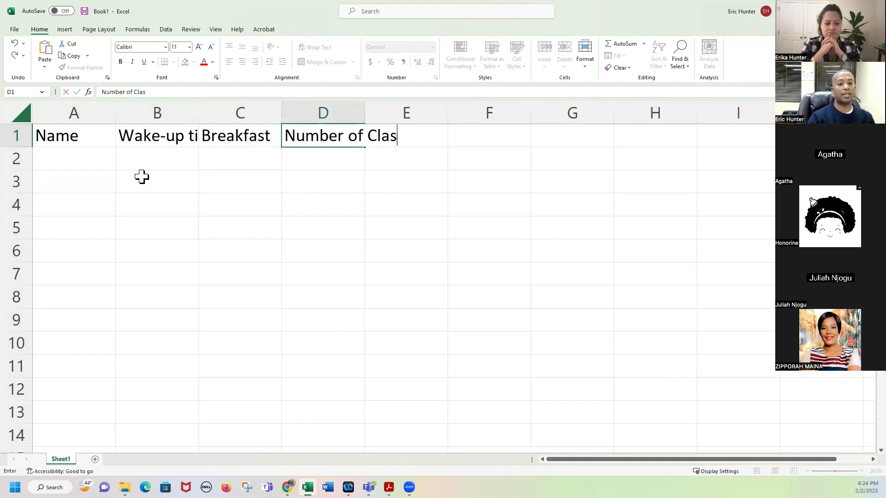
pyautogui.press('Return')
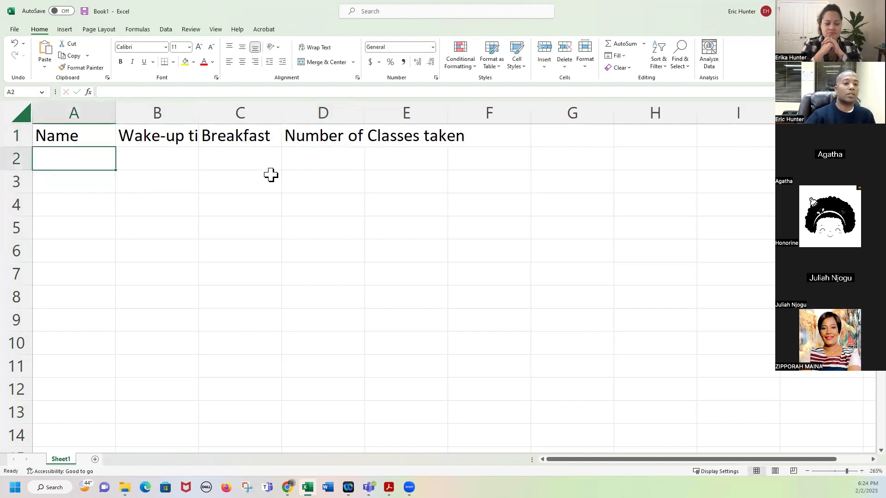
pyautogui.click(323, 110)
pyautogui.click(411, 110)
pyautogui.click(488, 108)
pyautogui.click(591, 109)
pyautogui.click(658, 109)
pyautogui.click(739, 111)
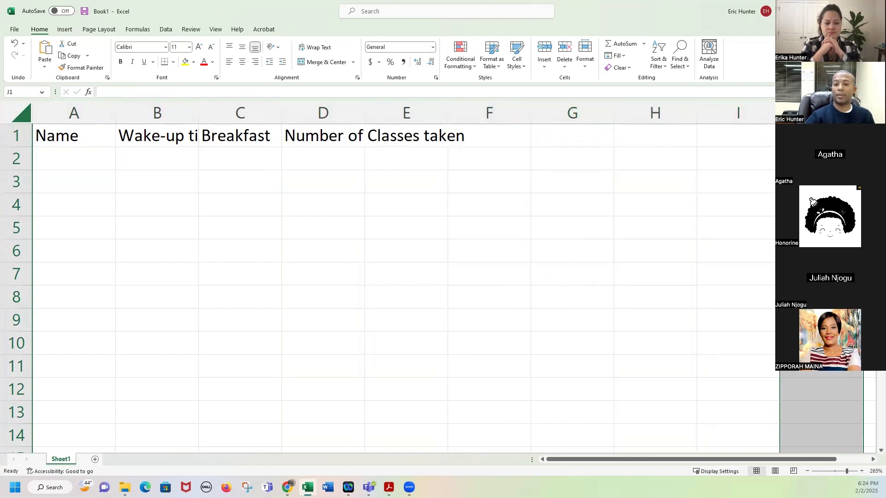
pyautogui.click(92, 113)
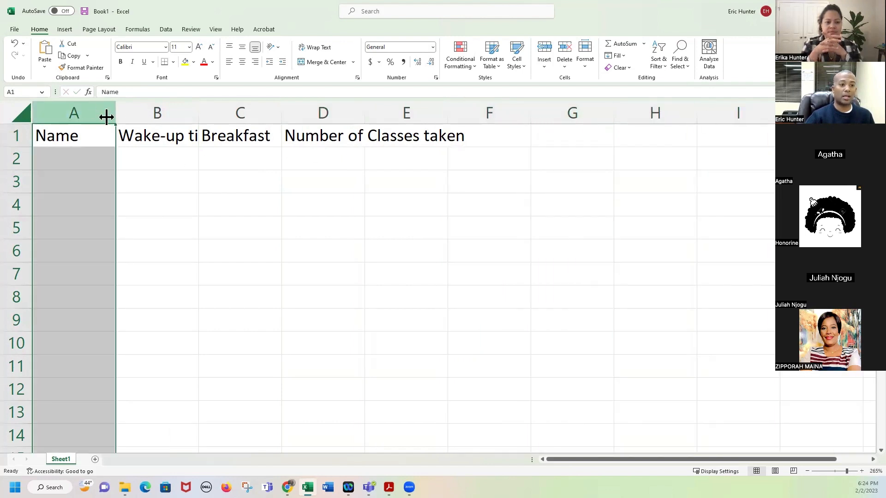
pyautogui.click(157, 113)
pyautogui.click(237, 113)
pyautogui.click(335, 111)
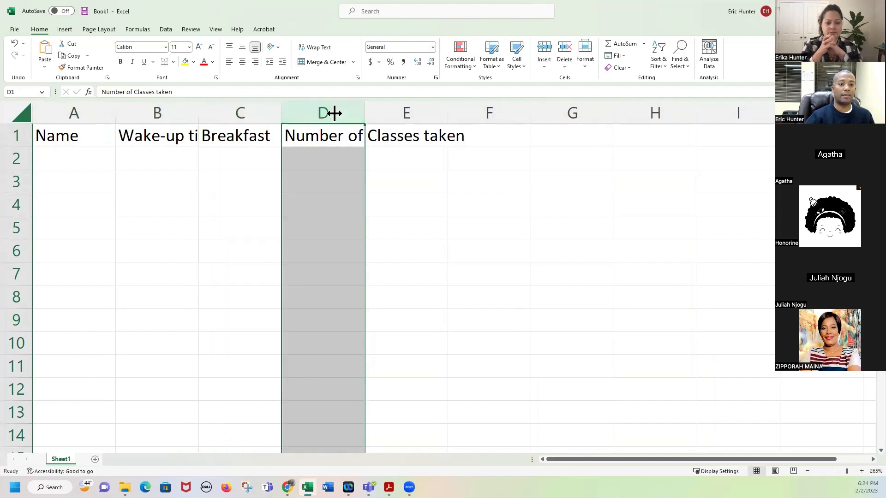
pyautogui.click(396, 111)
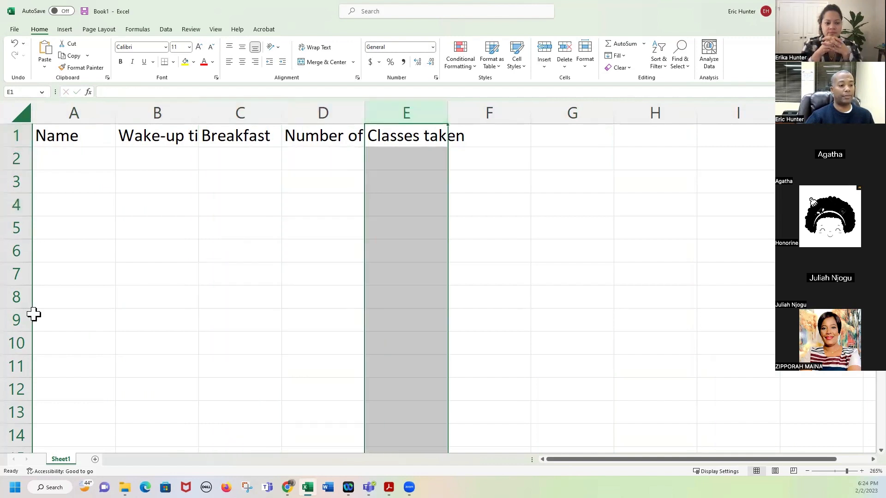
pyautogui.click(15, 135)
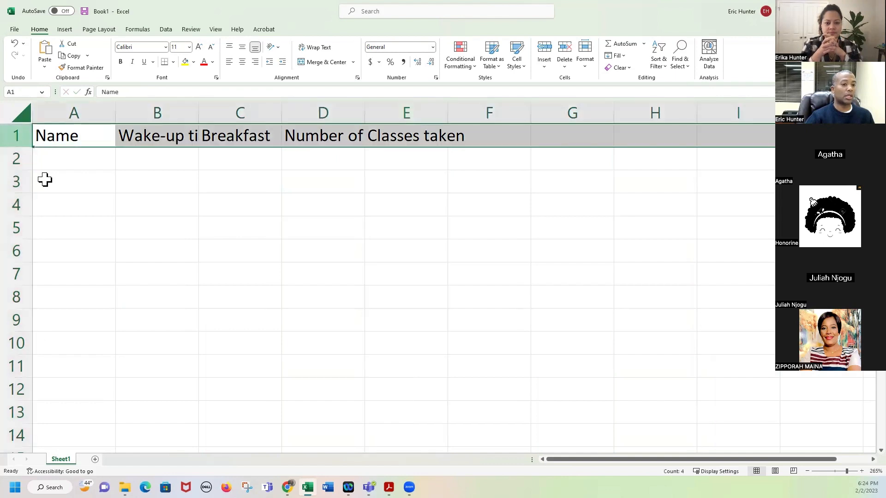
pyautogui.click(18, 158)
pyautogui.click(22, 182)
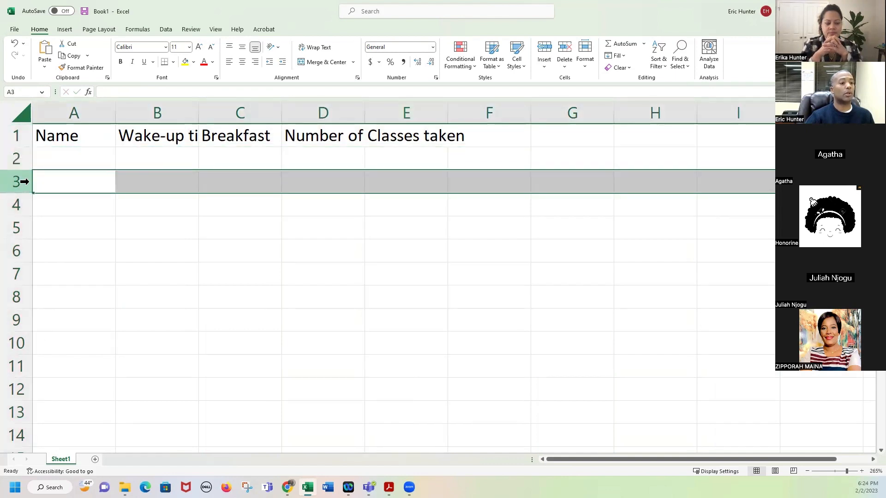
pyautogui.click(22, 204)
pyautogui.scroll(-9, 30, 296)
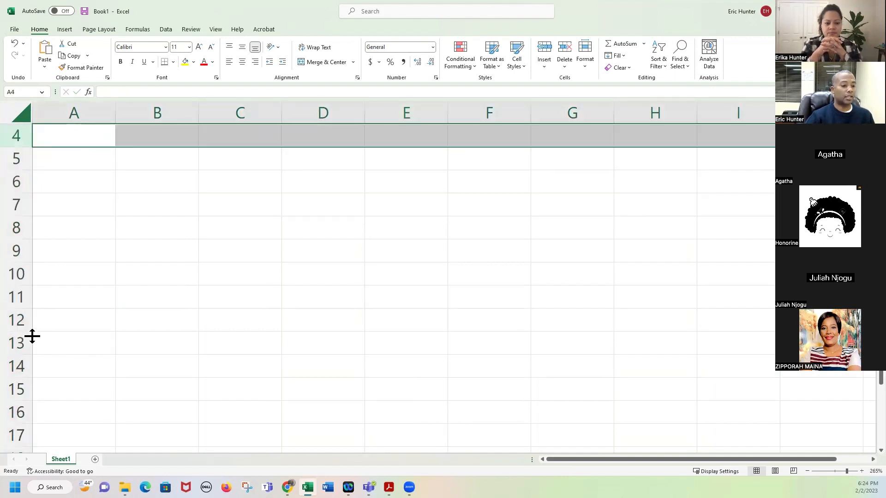
pyautogui.scroll(-1, 78, 303)
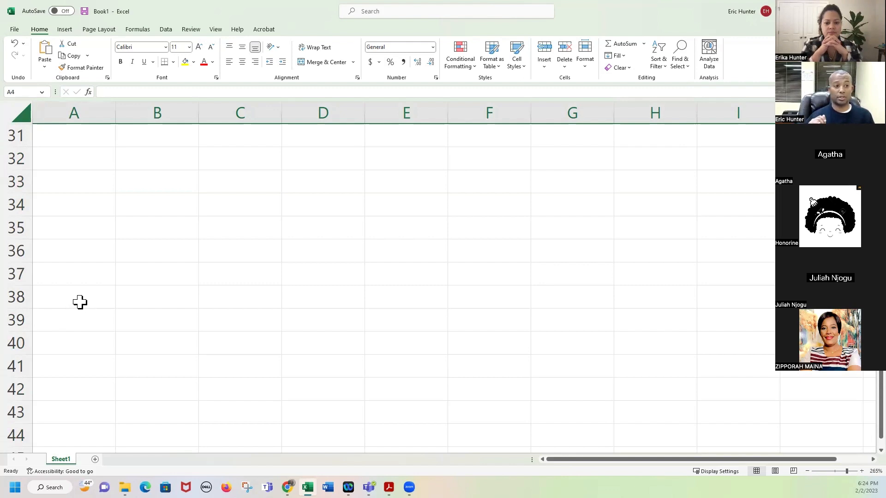
pyautogui.scroll(-6, 80, 272)
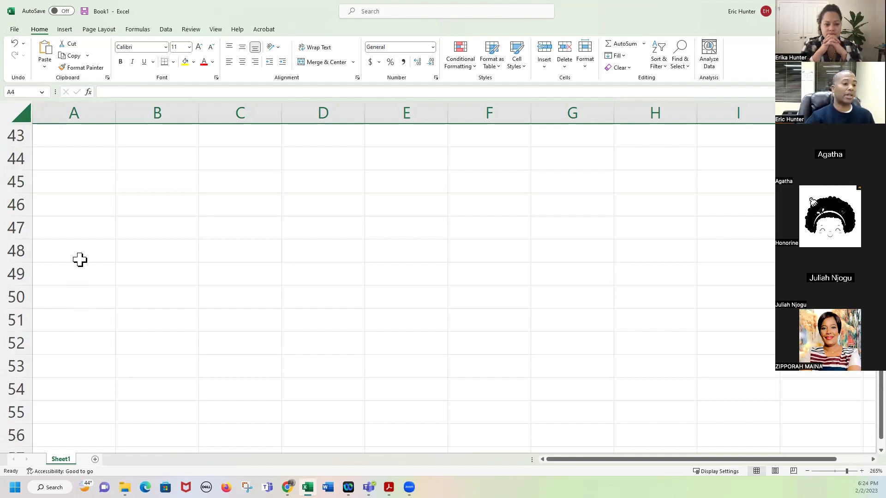
pyautogui.scroll(-3, 74, 270)
pyautogui.scroll(-6, 18, 226)
pyautogui.scroll(-8, 29, 260)
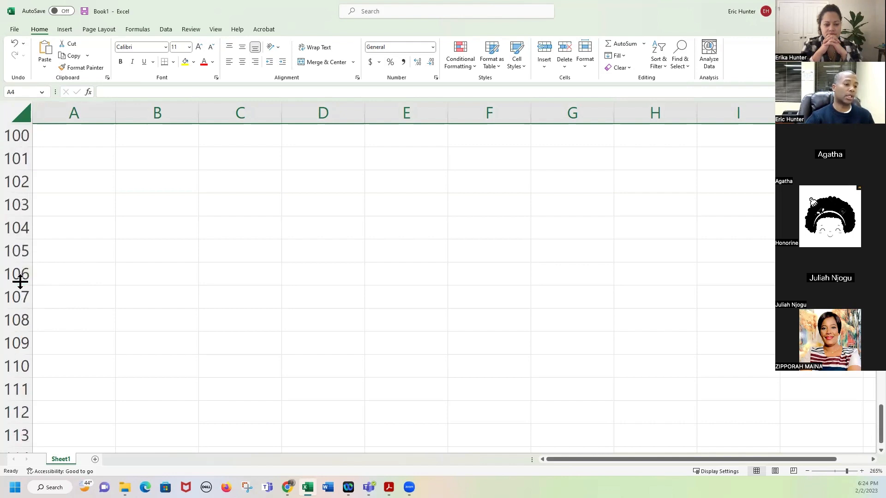
pyautogui.scroll(-2, 76, 293)
pyautogui.scroll(8, 78, 294)
pyautogui.scroll(20, 19, 281)
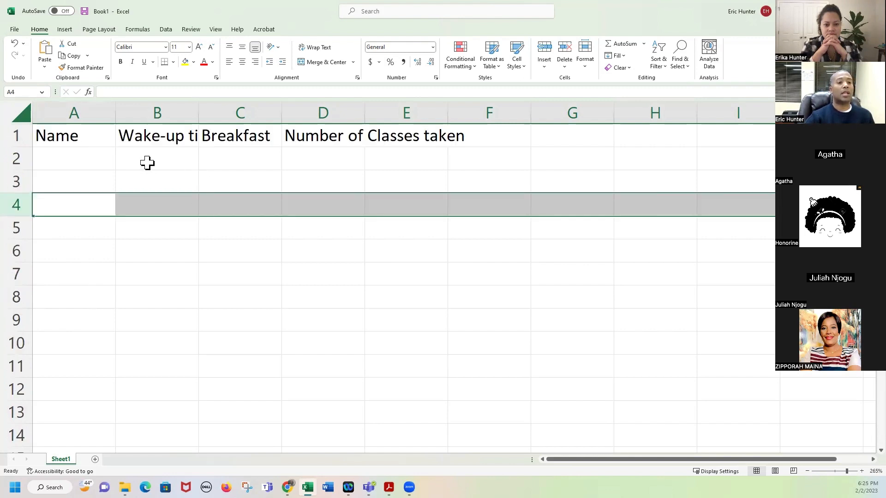
pyautogui.click(147, 162)
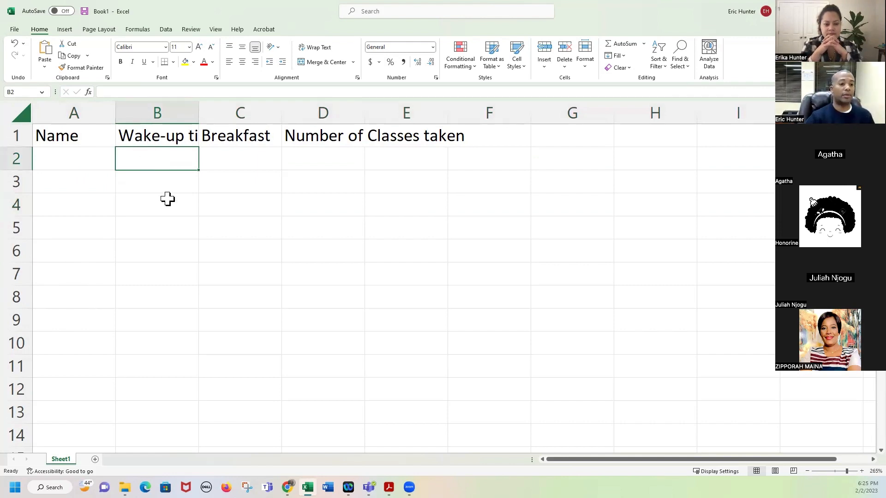
pyautogui.press('Down')
pyautogui.press('Down')
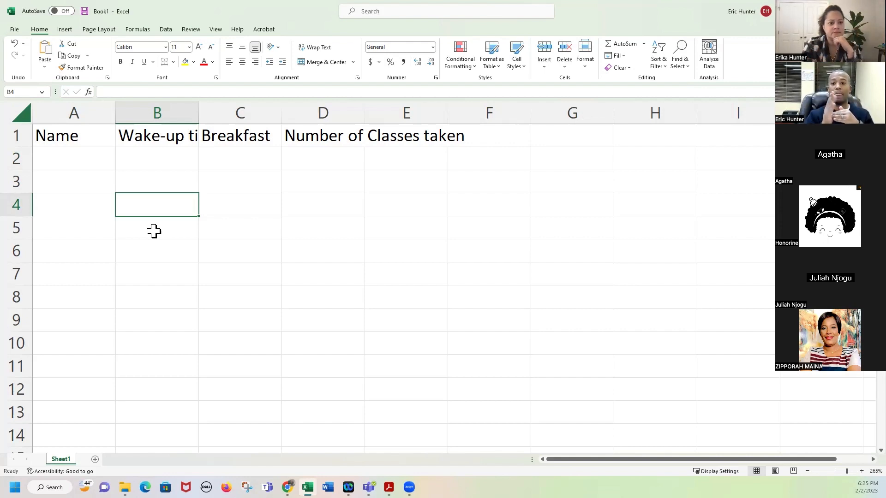
pyautogui.click(567, 142)
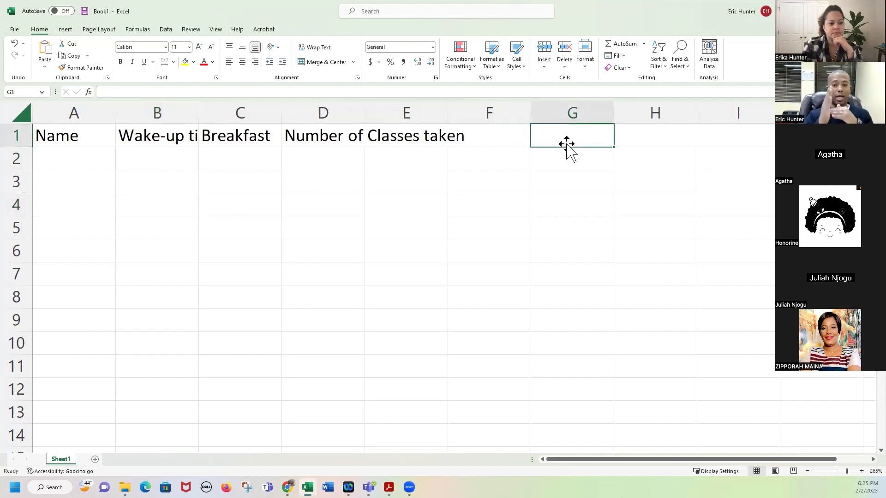
pyautogui.click(409, 272)
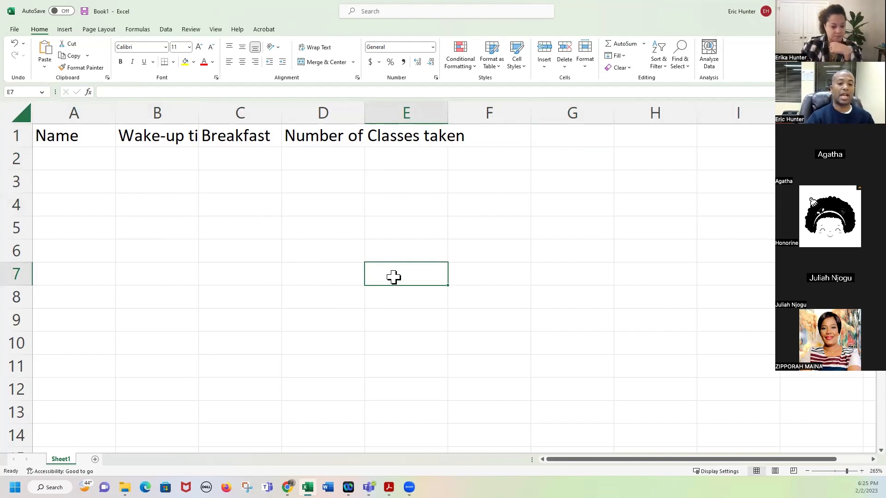
pyautogui.write('lsdkjfsldkfj')
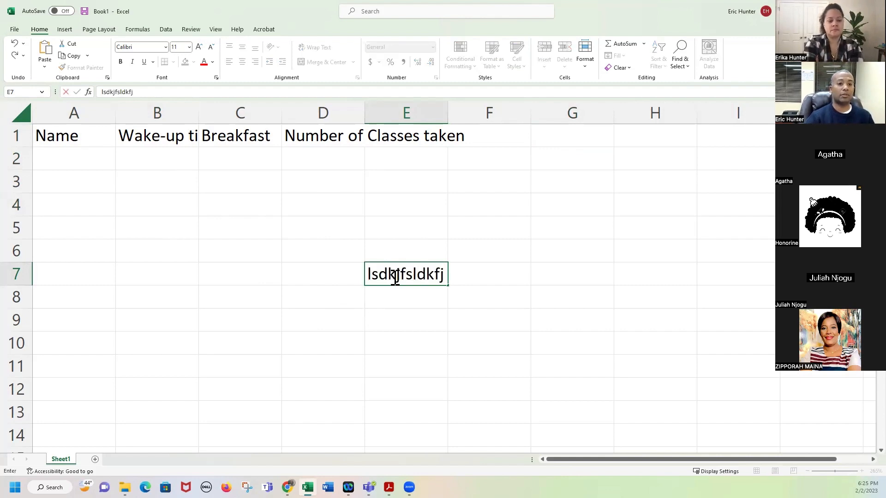
pyautogui.click(397, 328)
pyautogui.click(405, 267)
pyautogui.press('Delete')
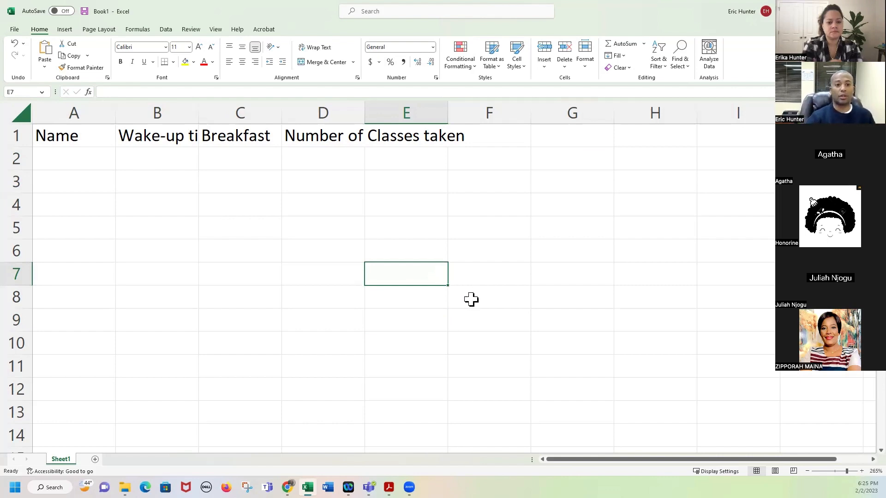
pyautogui.click(95, 114)
pyautogui.click(182, 114)
pyautogui.click(237, 115)
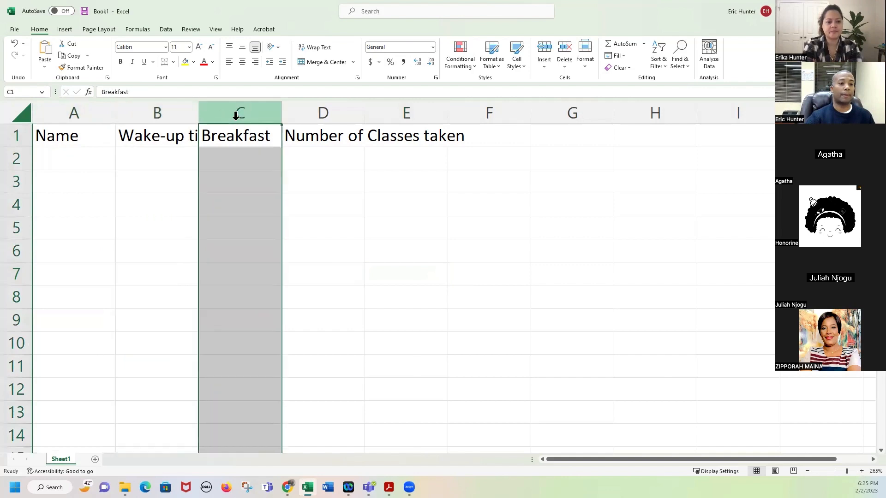
pyautogui.click(341, 111)
pyautogui.click(404, 111)
pyautogui.click(482, 112)
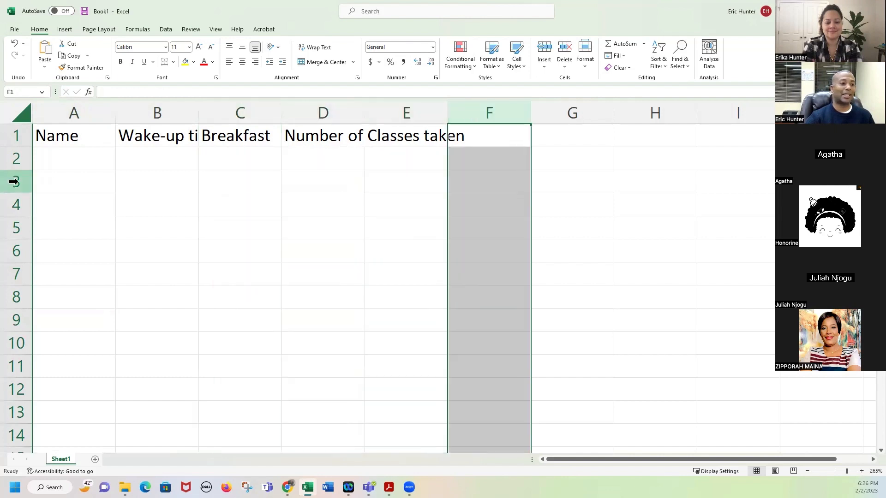
pyautogui.click(18, 141)
pyautogui.click(18, 159)
pyautogui.click(17, 179)
pyautogui.click(69, 203)
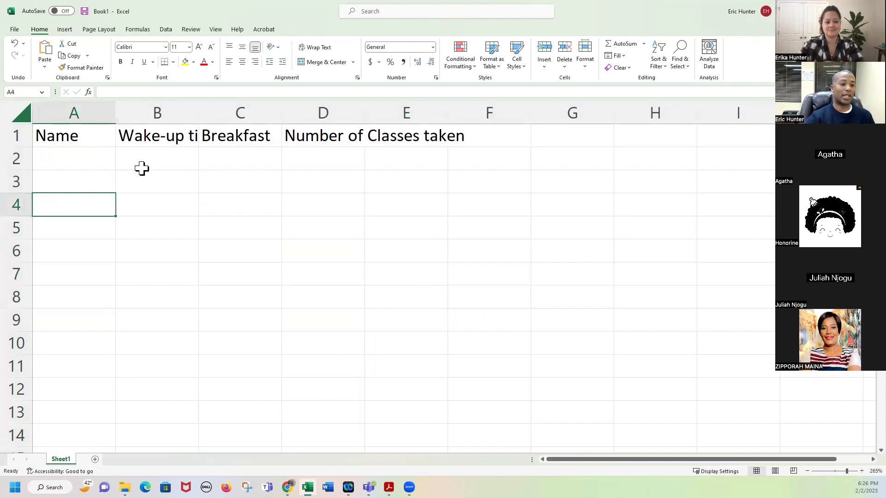
pyautogui.click(162, 180)
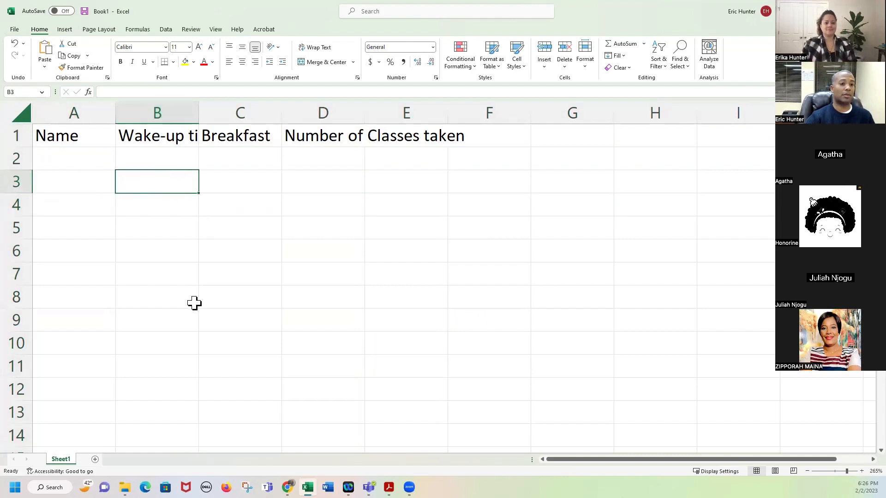
pyautogui.click(73, 157)
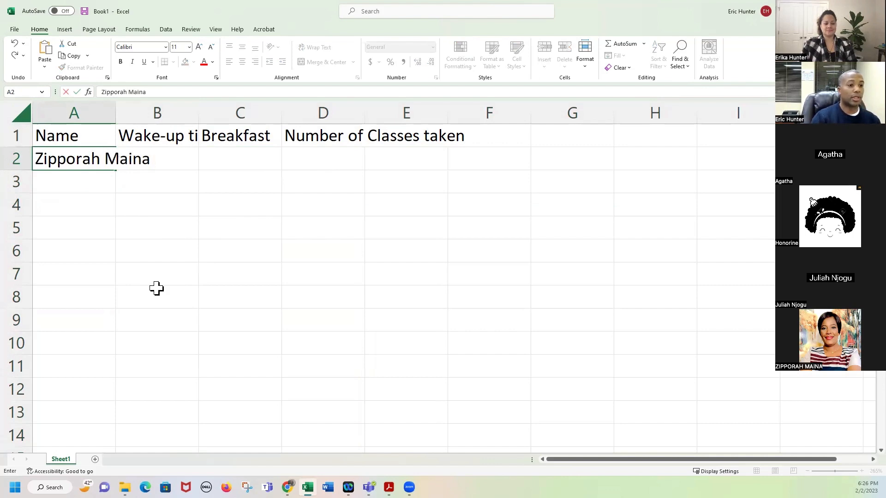
# Enter the first student's full name in cell A2.
pyautogui.press('Tab')
pyautogui.press('Left')
pyautogui.press('Right')
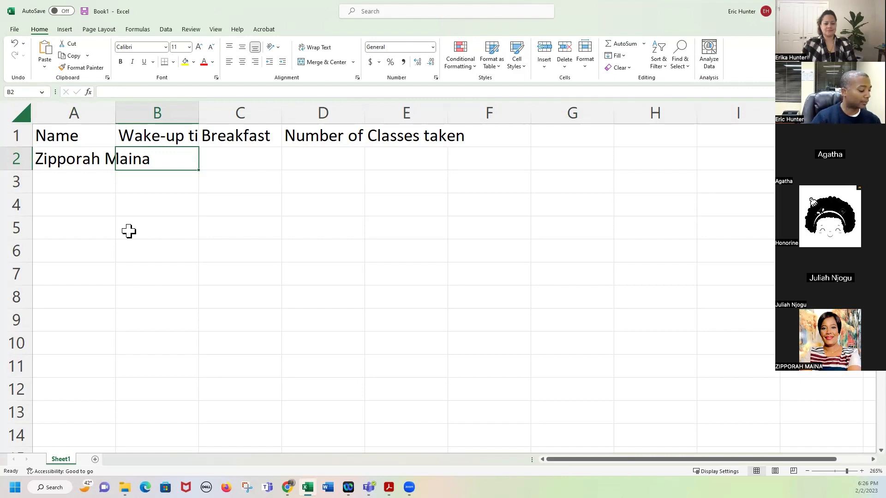
# Clear the stray name typed into B2, leaving the wake-up time cell empty.
pyautogui.write('Agatha')
pyautogui.press('Tab')
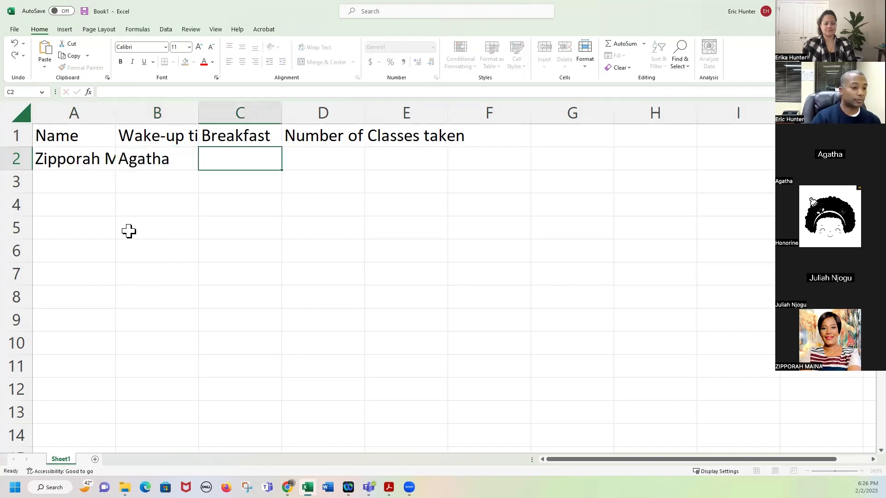
pyautogui.press('Left')
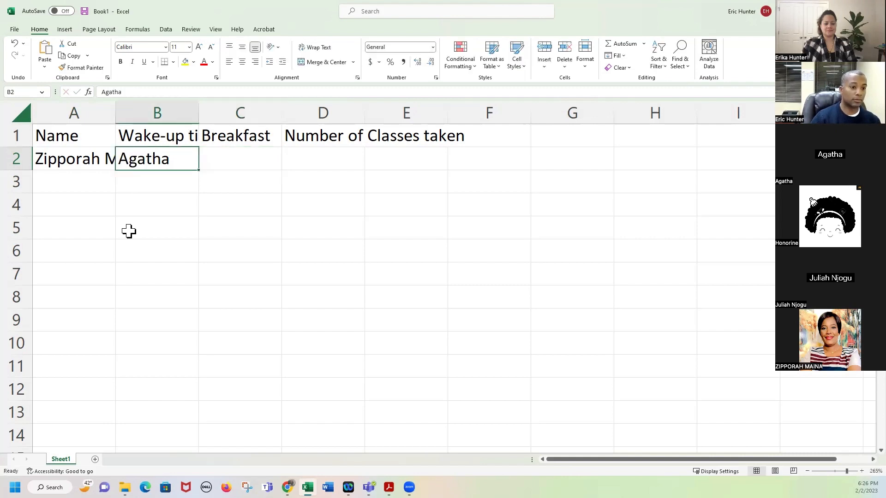
pyautogui.press('BackSpace')
pyautogui.press('Return')
# Enter the names Agatha, Lucy, Jean-Paul and Juliah in cells A3 through A6.
pyautogui.press('Left')
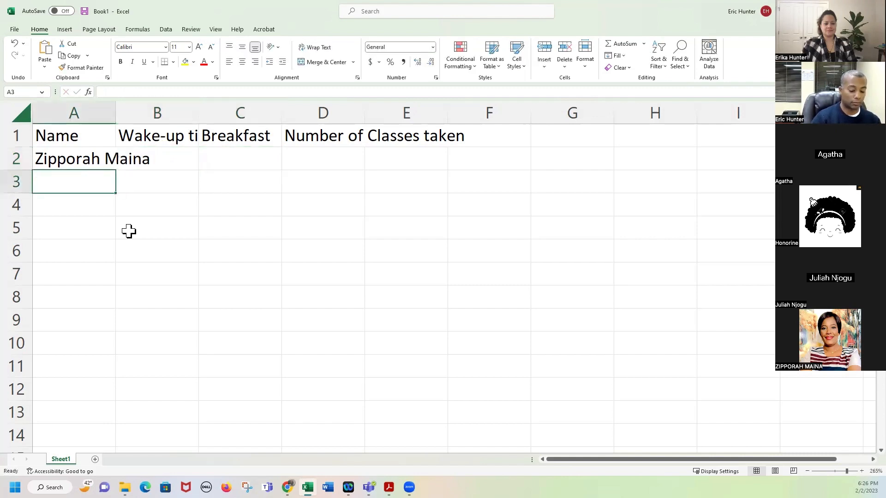
pyautogui.write('Agatha')
pyautogui.press('Return')
pyautogui.write('Lucy')
pyautogui.press('Return')
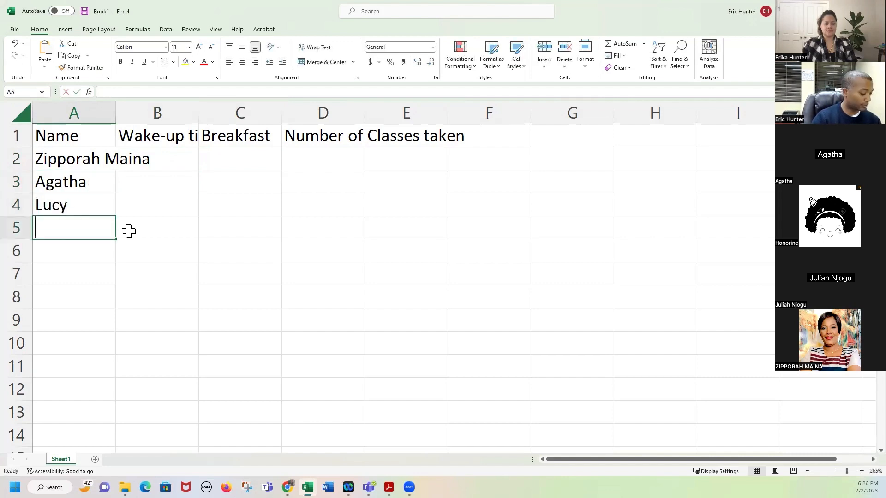
pyautogui.write('Jean-Paul')
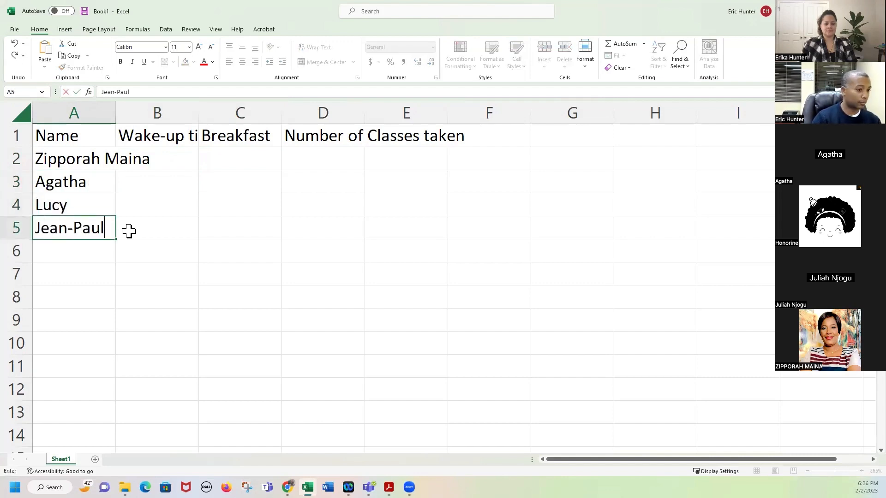
pyautogui.press('Return')
pyautogui.write('Juliah')
pyautogui.click(129, 231)
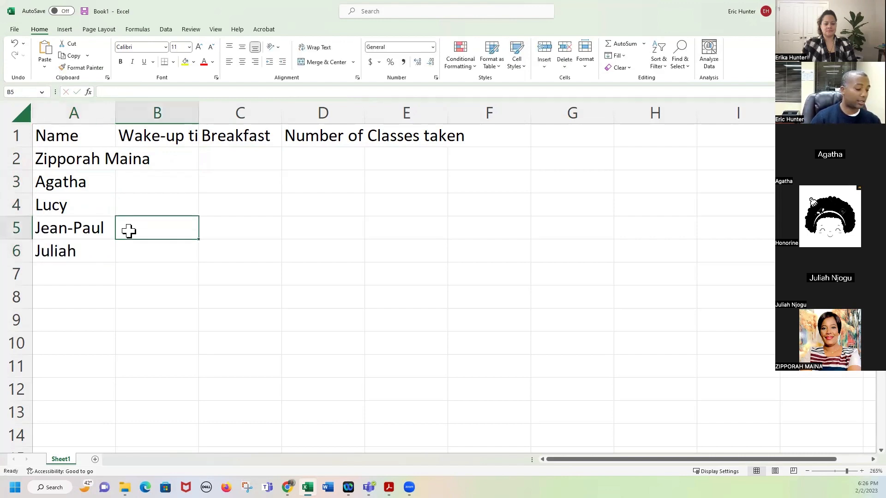
# Enter 8:30am and 6:00 am as the first two wake-up times.
pyautogui.press('Up')
pyautogui.press('Up')
pyautogui.press('Up')
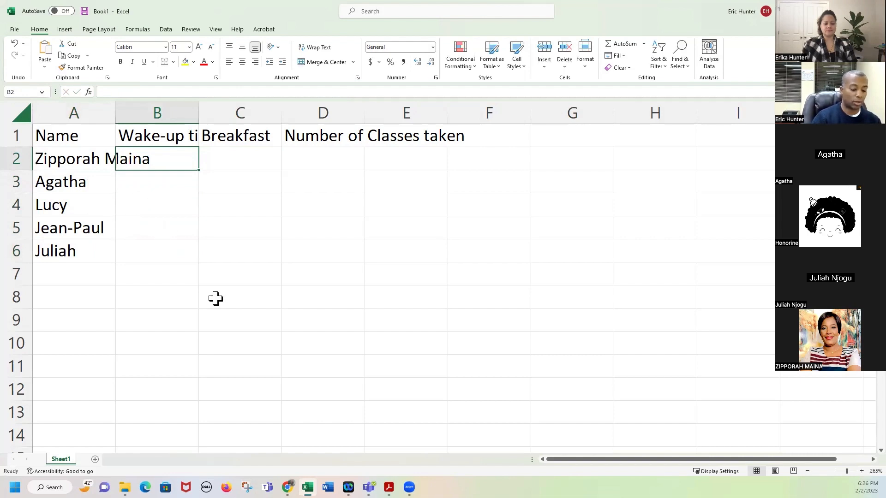
pyautogui.write('8:30am')
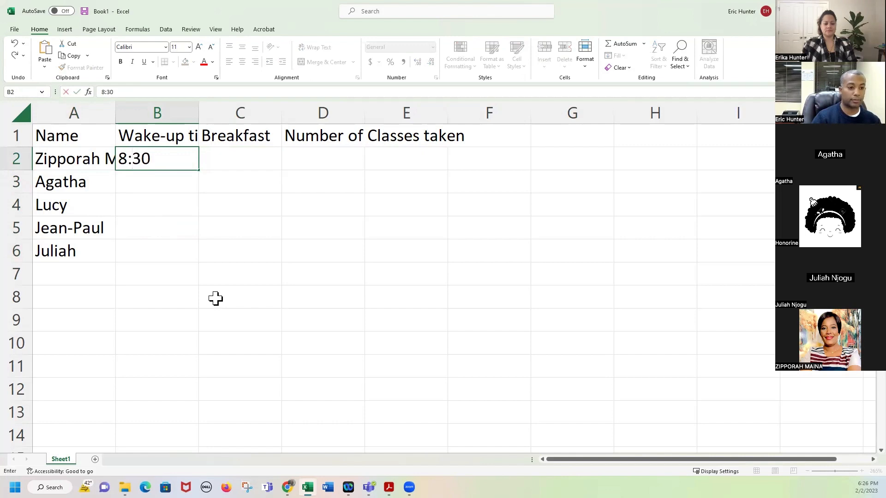
pyautogui.press('Return')
pyautogui.write('6:00 am')
pyautogui.press('Return')
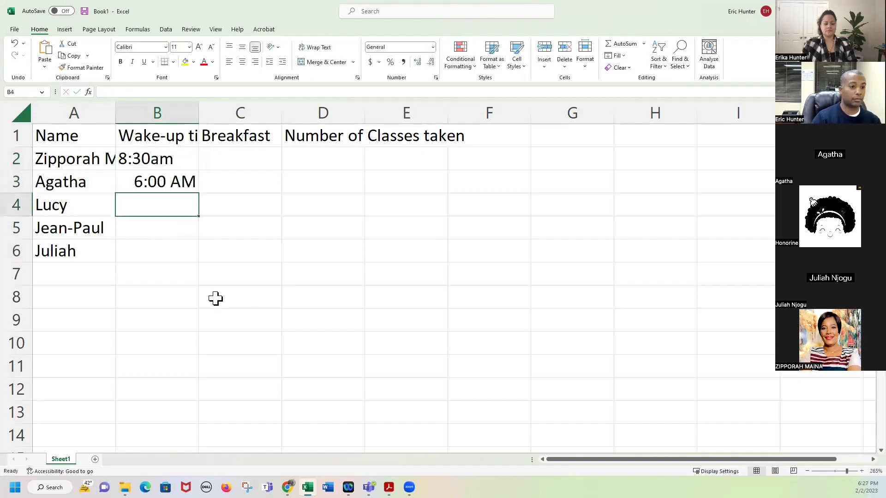
# Re-enter 8:30 AM for the first student and 7:00 AM for the third.
pyautogui.press('Up')
pyautogui.press('Up')
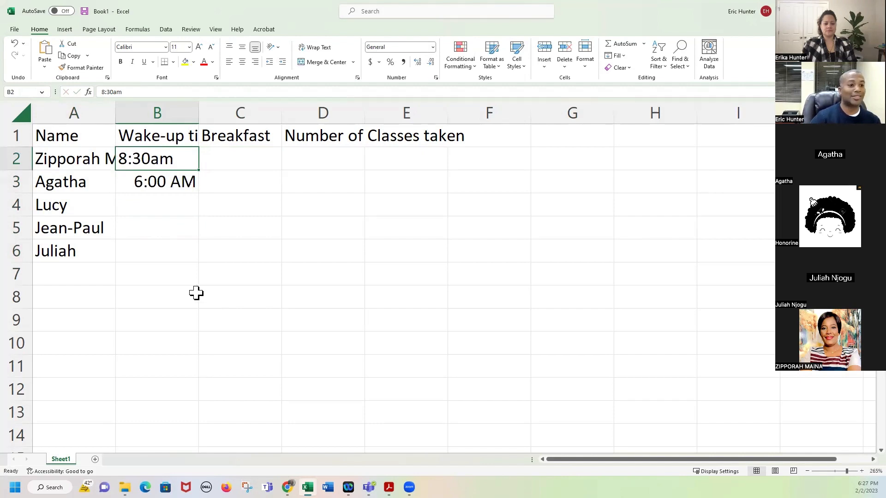
pyautogui.click(14, 251)
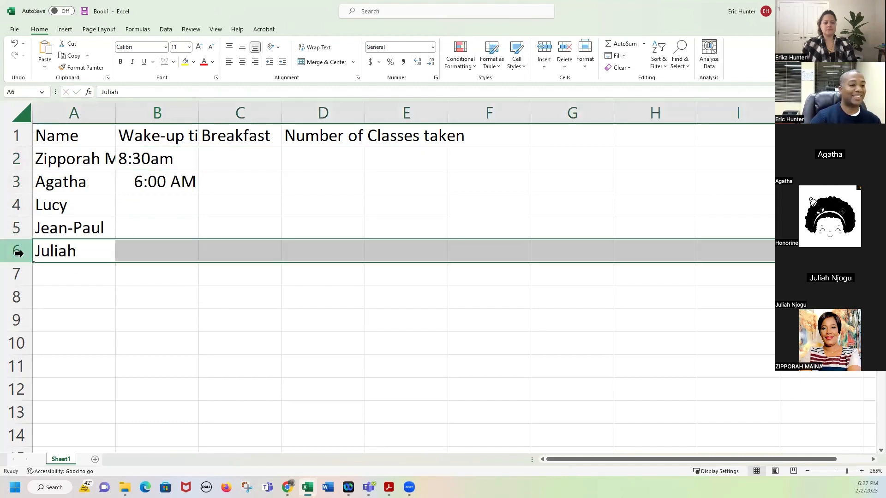
pyautogui.click(150, 169)
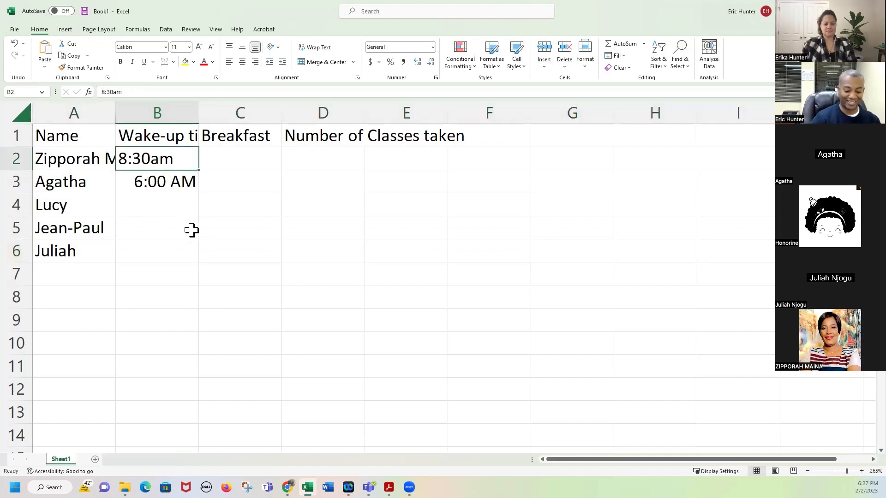
pyautogui.write('8:30 am')
pyautogui.press('Return')
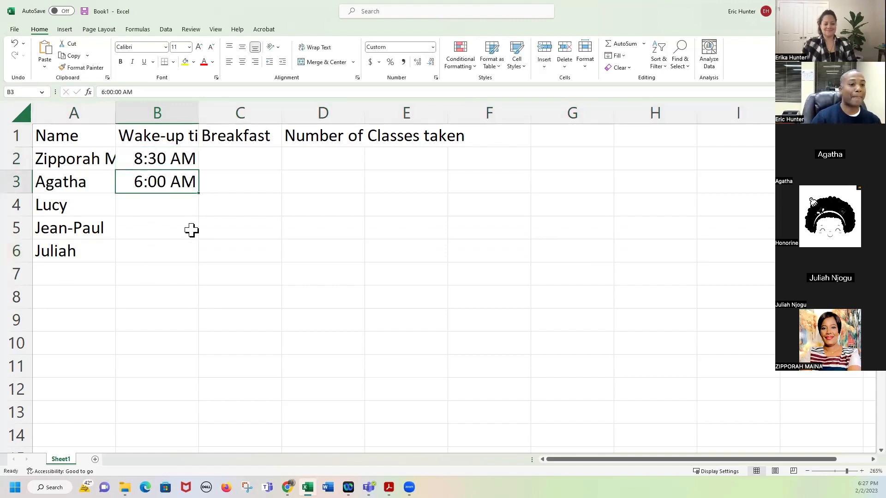
pyautogui.press('Return')
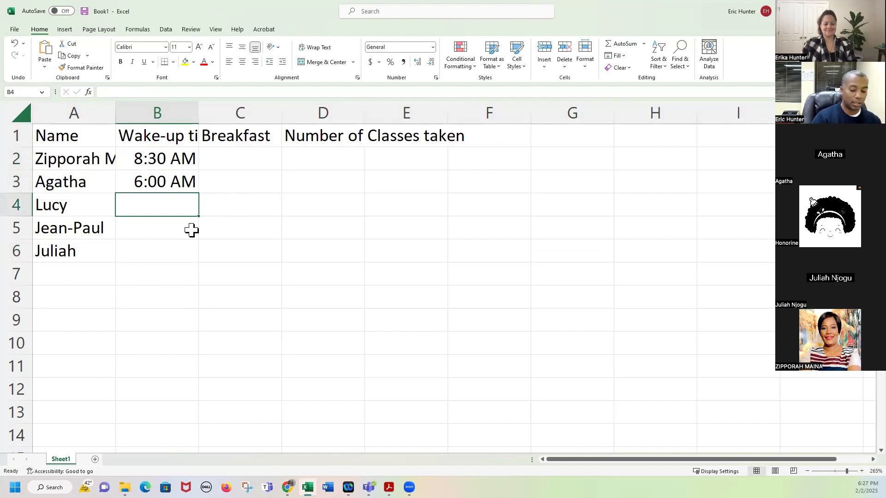
pyautogui.write('7:00 am')
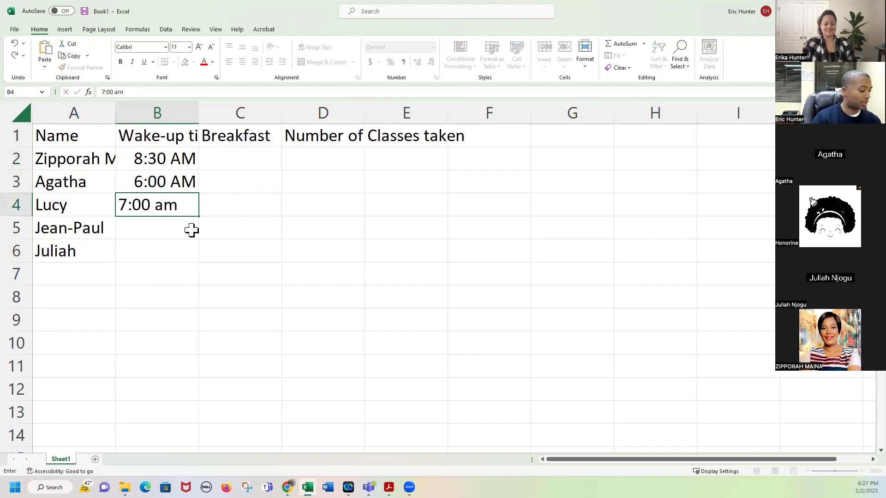
pyautogui.press('Return')
# Enter 6:20 AM and 7:00 AM as the last two students' wake-up times.
pyautogui.write('6:20 am')
pyautogui.press('Return')
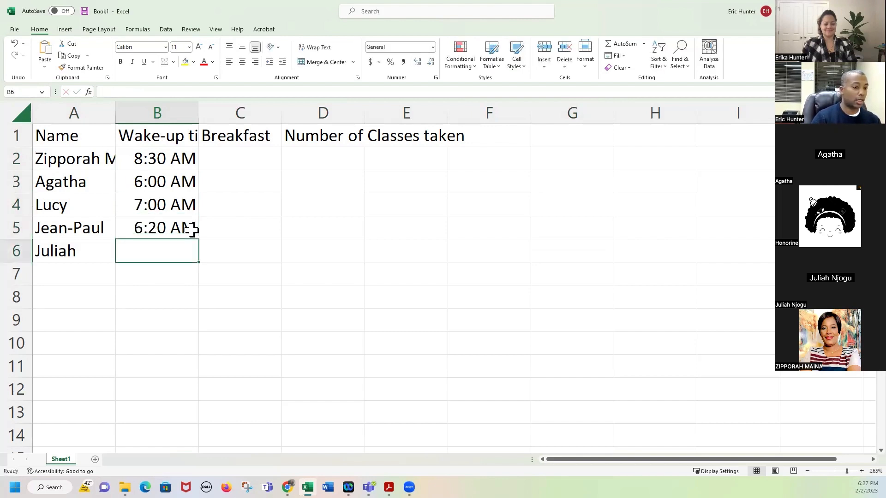
pyautogui.write('2')
pyautogui.press('BackSpace')
pyautogui.write('78')
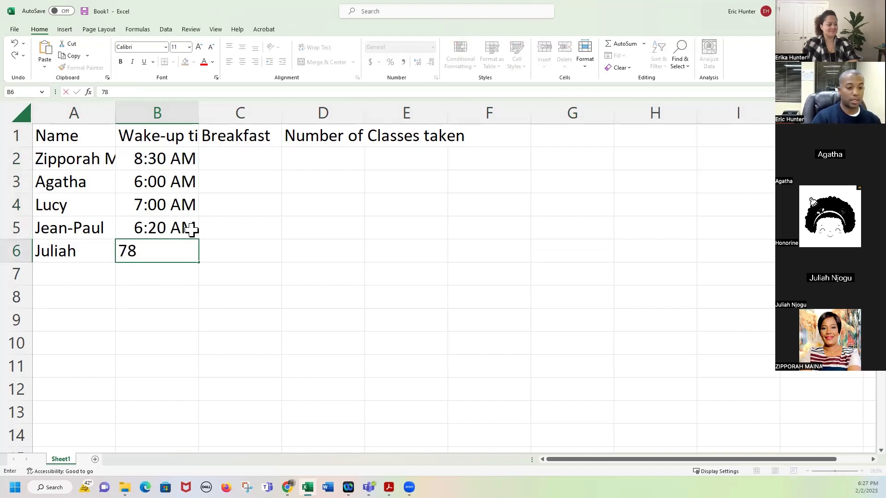
pyautogui.press('BackSpace')
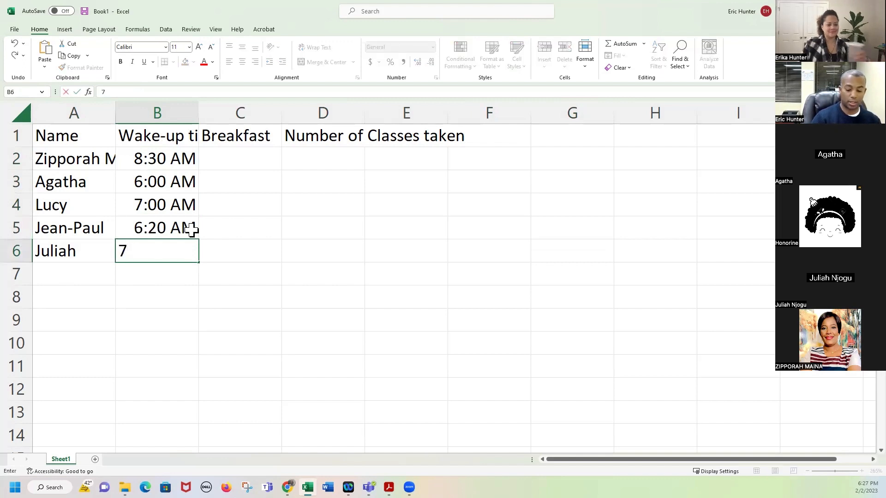
pyautogui.write(':00 am')
pyautogui.press('Tab')
pyautogui.press('Up')
pyautogui.press('Up')
pyautogui.press('Up')
pyautogui.press('Up')
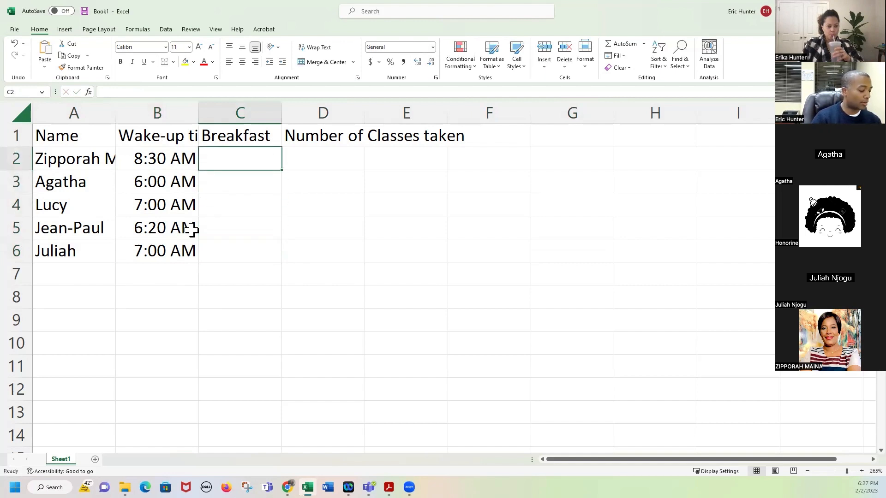
# Enter Tea and Banana, Potatoes, Eggs, Chapati, Tea, Donuts and Coffee, and Fruit Salad in C2:C6.
pyautogui.write('Tea and Banana')
pyautogui.press('Return')
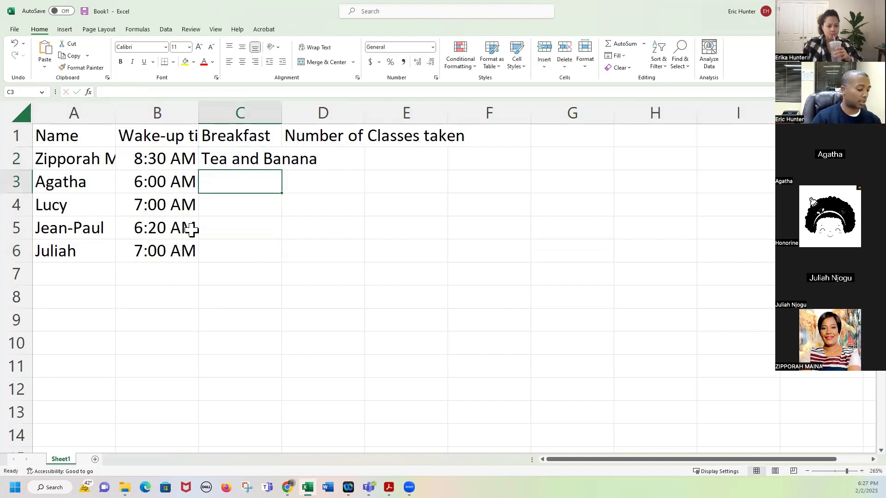
pyautogui.write('Potatoes')
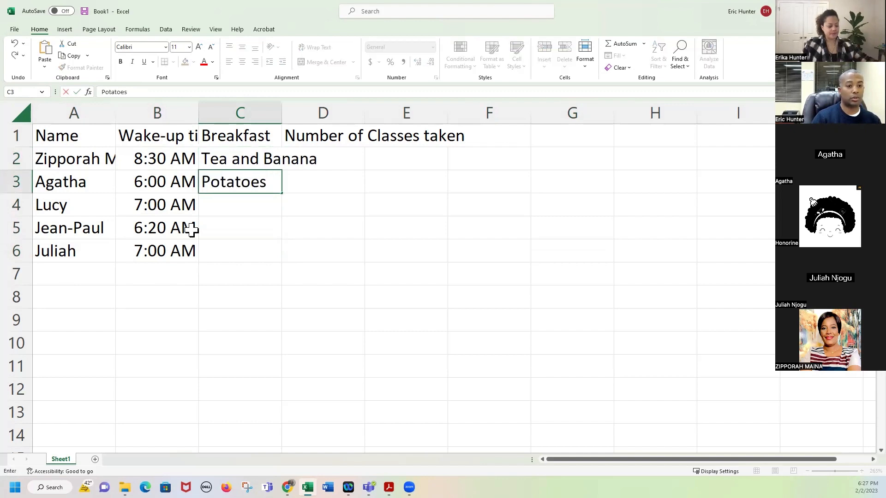
pyautogui.press('Return')
pyautogui.write('Eggs,')
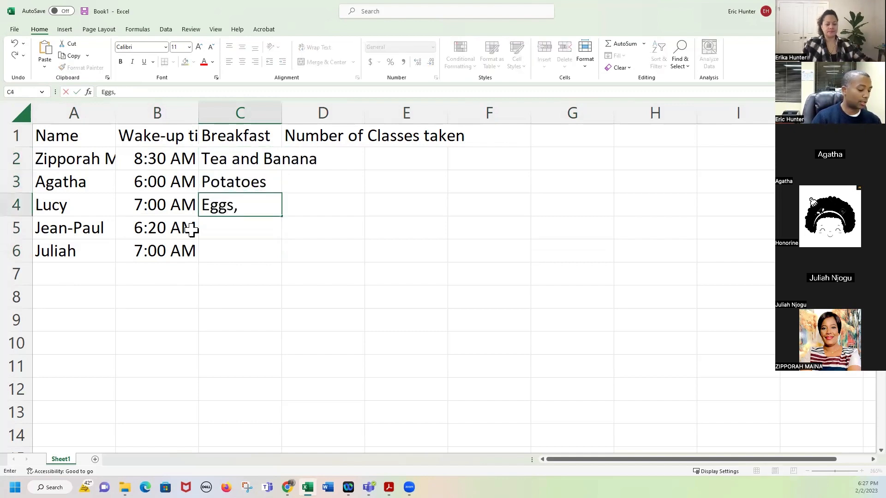
pyautogui.write(' Chapati')
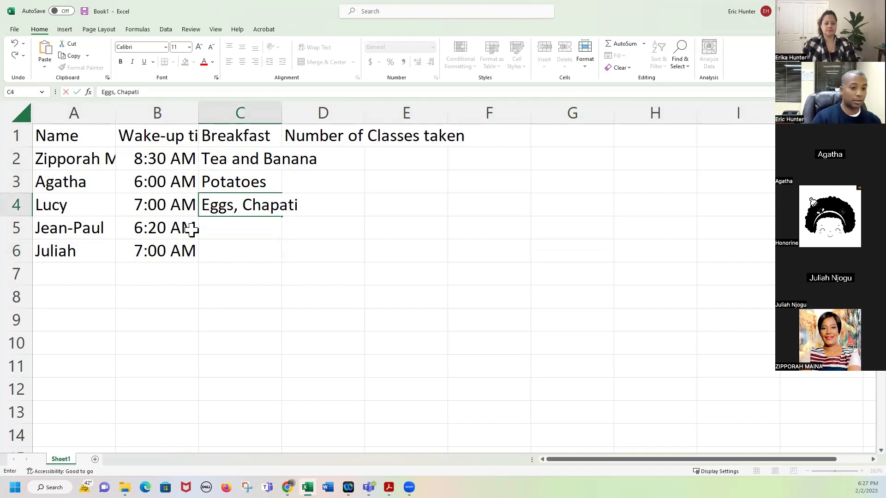
pyautogui.write(', Tea')
pyautogui.press('Return')
pyautogui.write('Donuts')
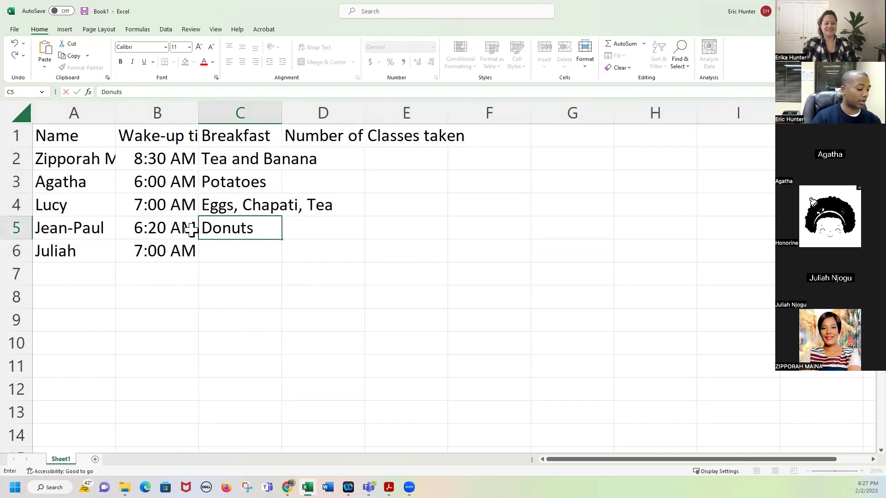
pyautogui.write(' and Coffee')
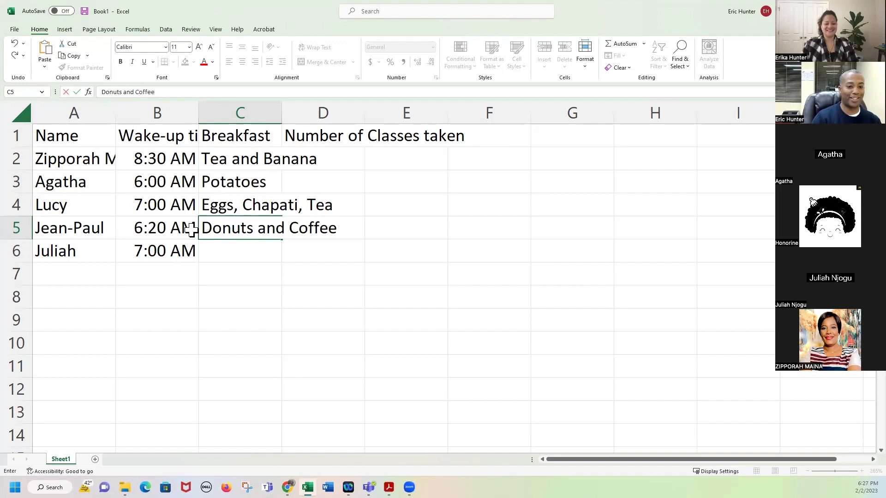
pyautogui.press('Return')
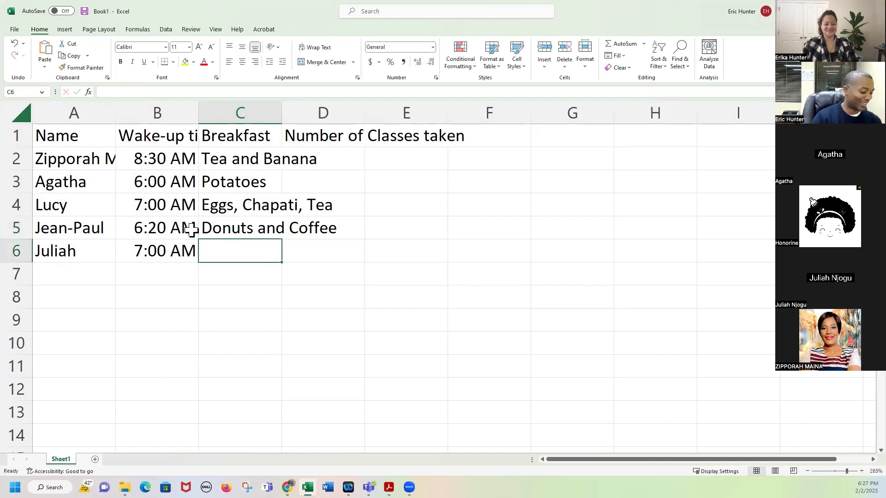
pyautogui.write('Fruit Salad')
pyautogui.press('Tab')
pyautogui.press('Up')
pyautogui.press('Up')
pyautogui.press('Up')
pyautogui.press('Up')
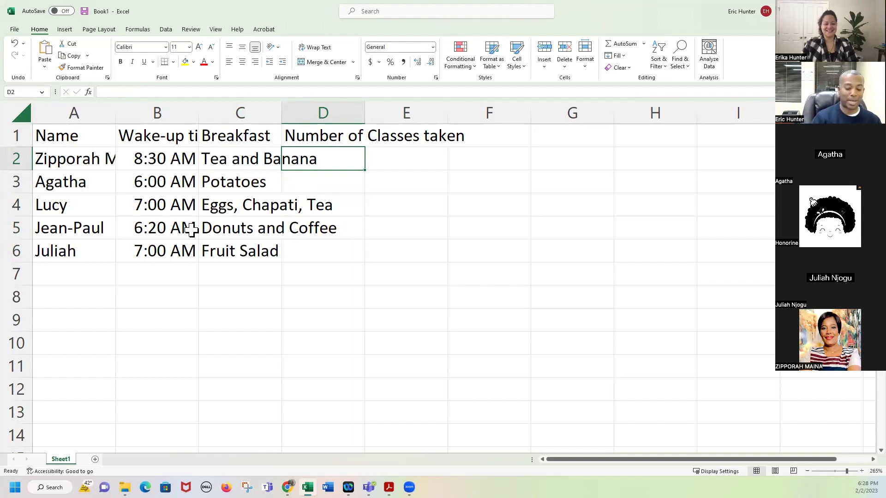
# Enter class counts 3, 1, 7, 11 and 1 in D2 through D6.
pyautogui.write('3')
pyautogui.press('Return')
pyautogui.write('1')
pyautogui.press('Return')
pyautogui.write('7')
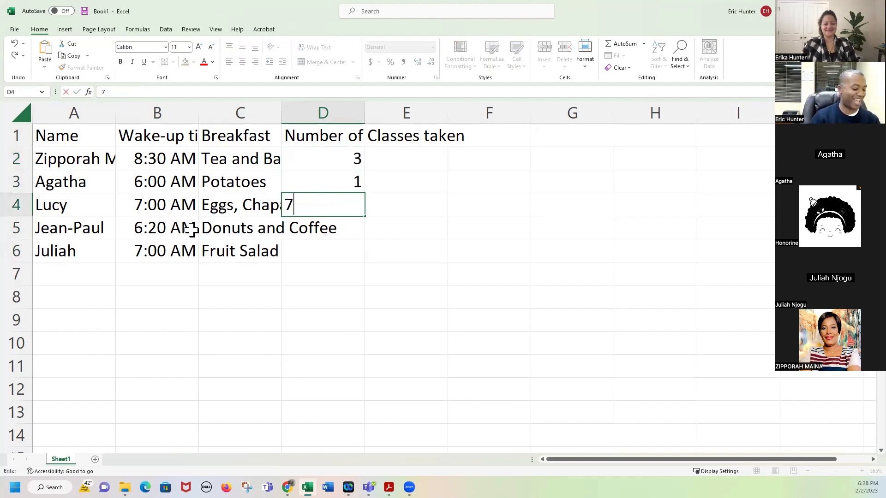
pyautogui.press('Return')
pyautogui.write('11')
pyautogui.press('Return')
pyautogui.write('1')
pyautogui.press('Return')
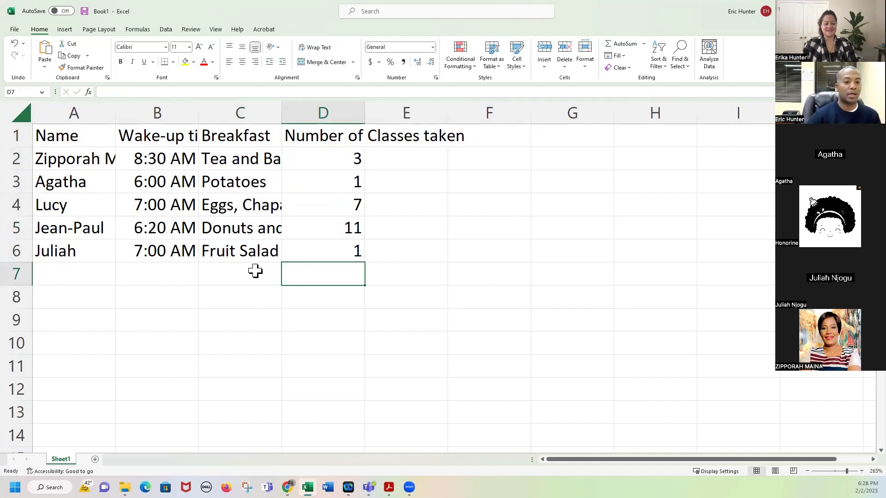
pyautogui.click(259, 206)
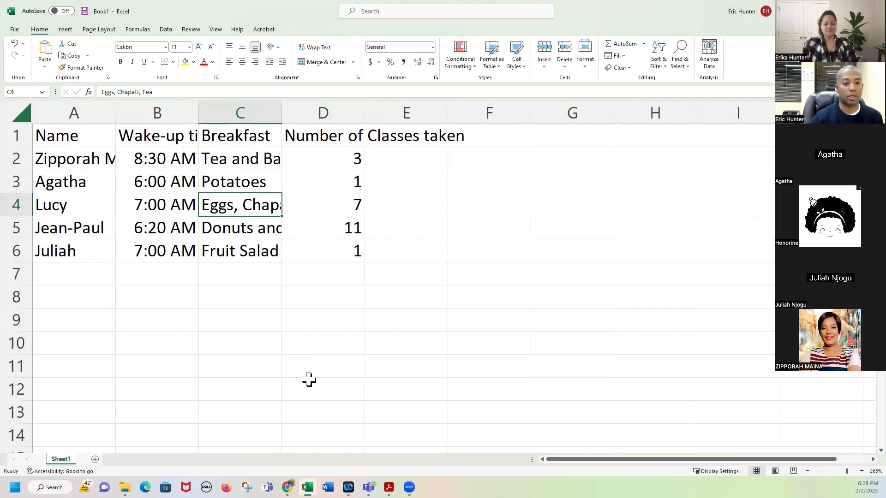
pyautogui.click(263, 322)
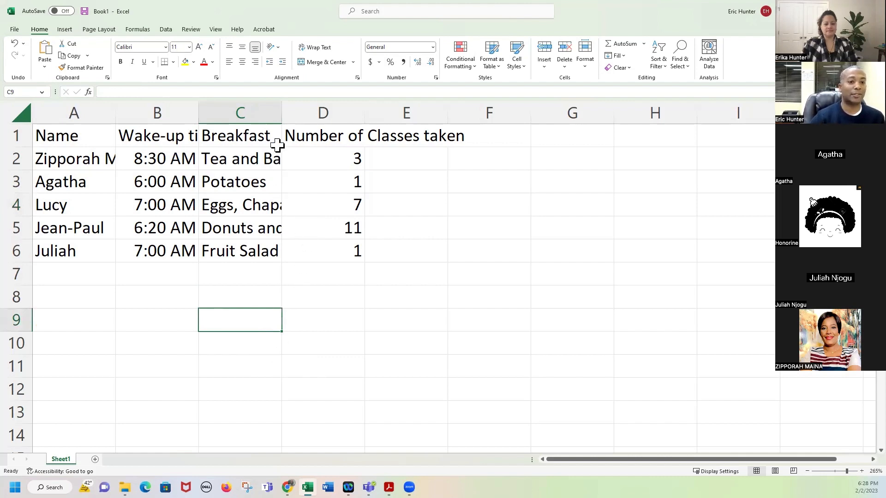
pyautogui.click(252, 207)
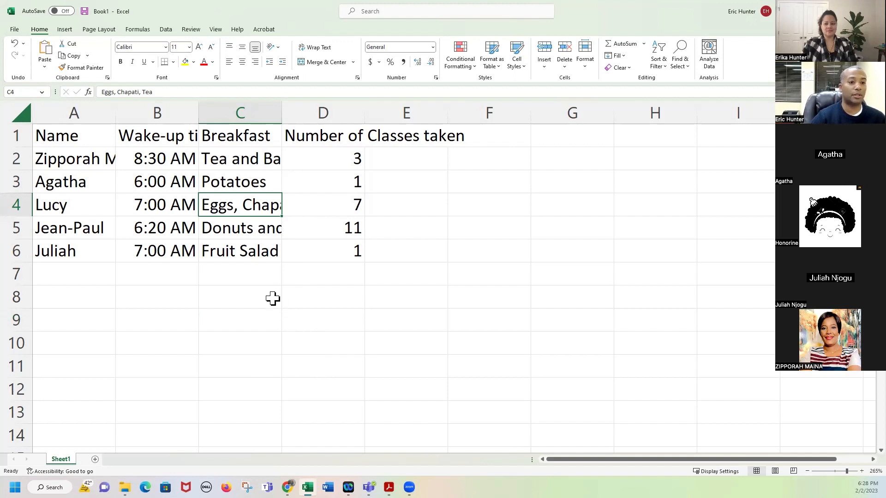
pyautogui.click(174, 144)
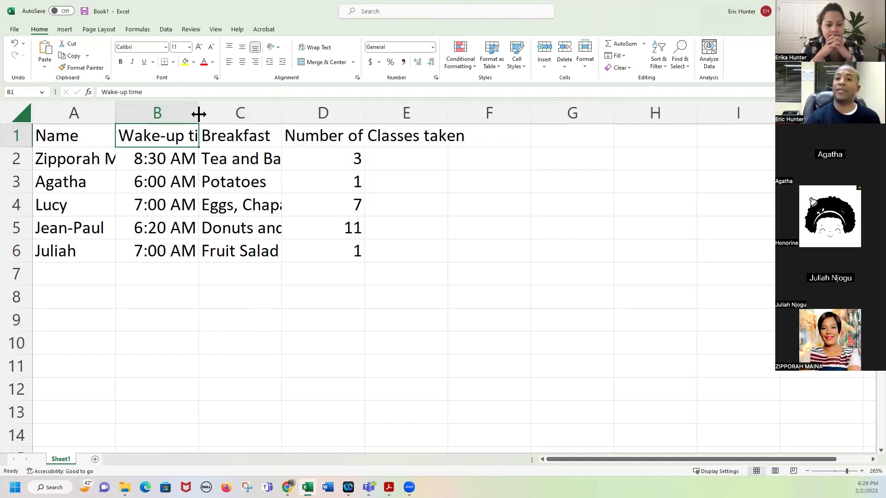
pyautogui.click(224, 114)
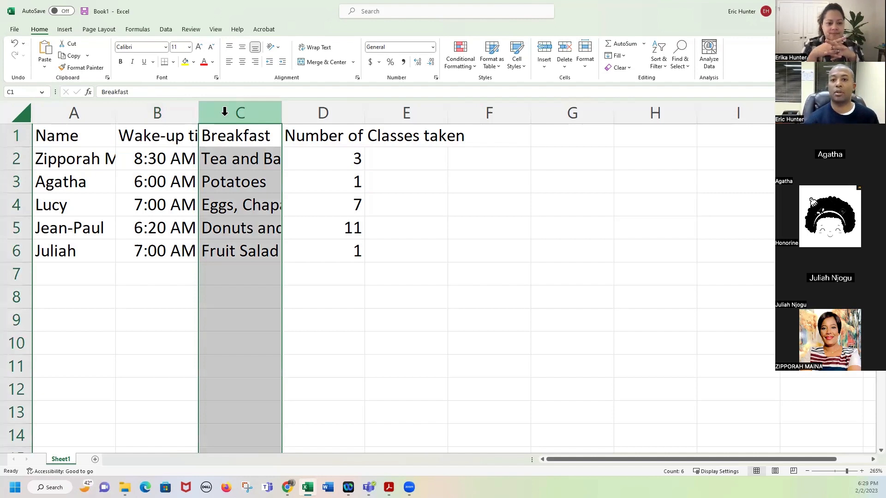
pyautogui.click(168, 112)
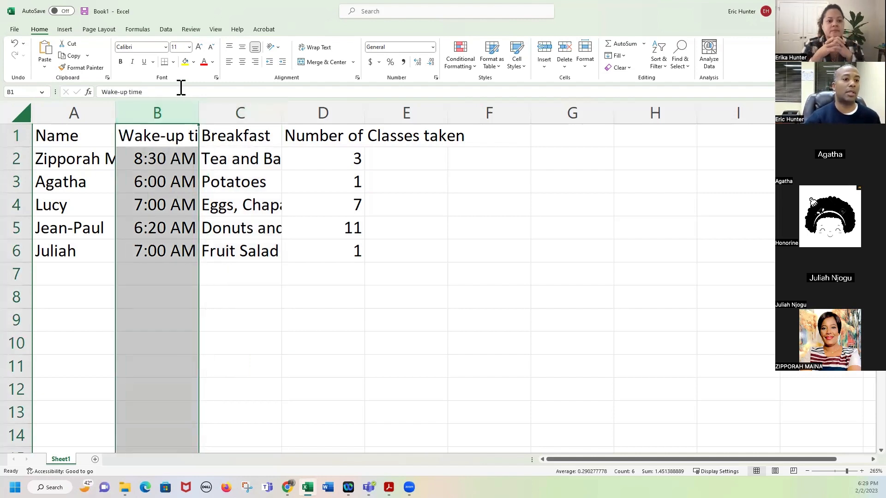
pyautogui.click(185, 62)
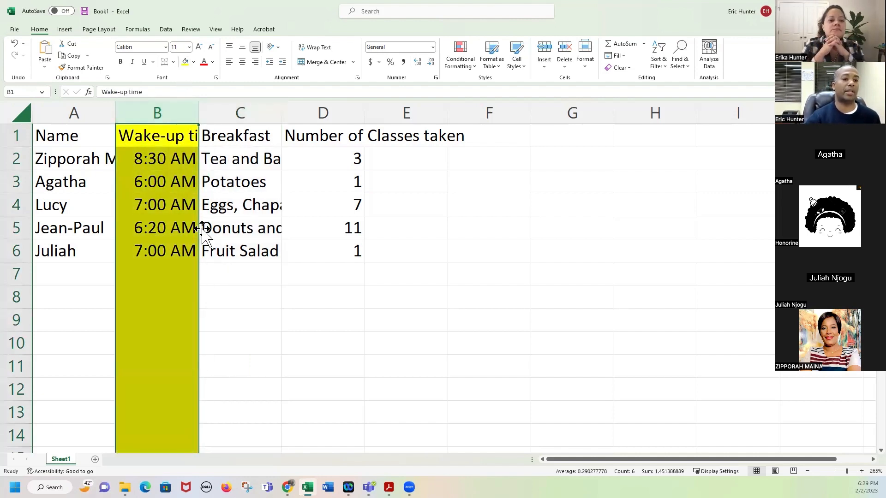
pyautogui.click(193, 61)
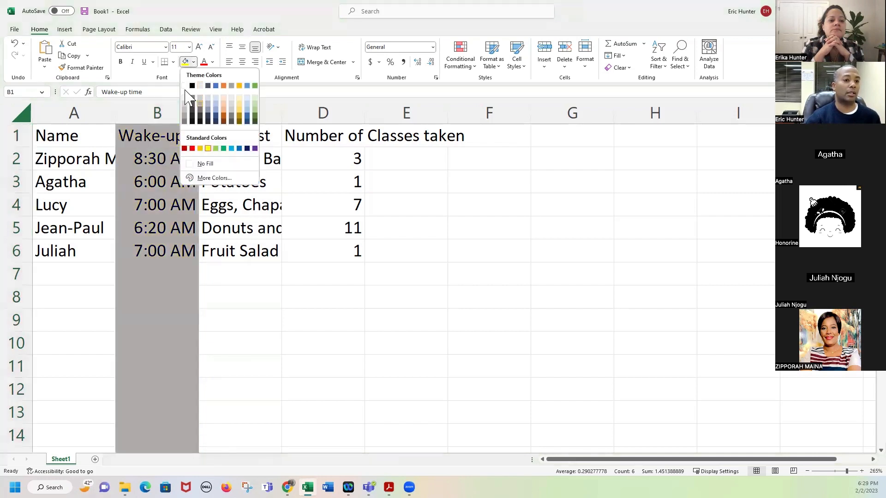
pyautogui.click(191, 86)
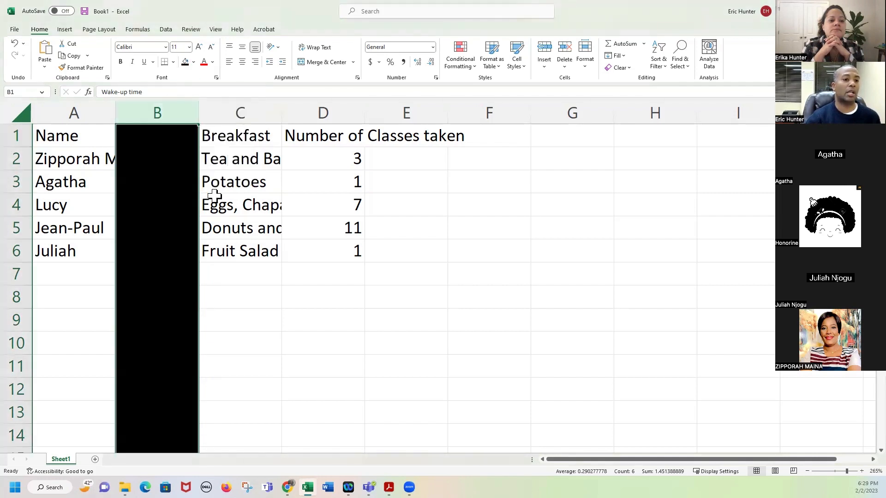
pyautogui.click(194, 62)
pyautogui.click(197, 162)
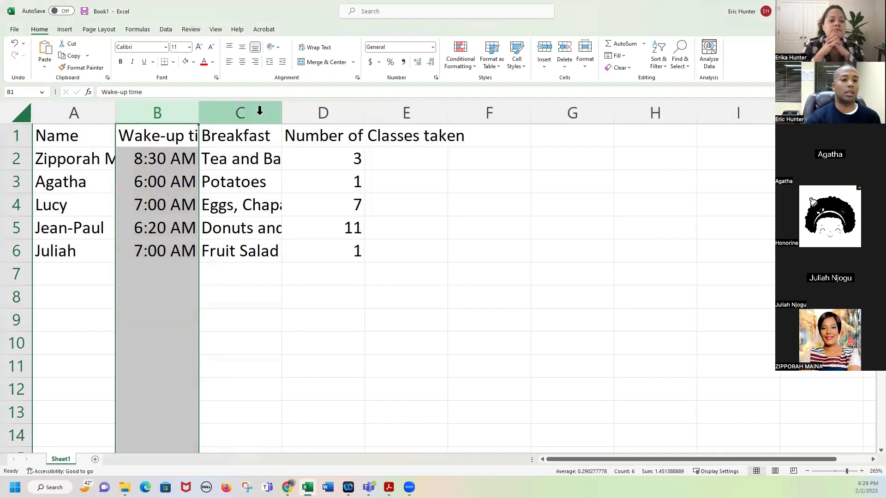
pyautogui.click(260, 111)
pyautogui.moveTo(268, 110); pyautogui.dragTo(400, 109)
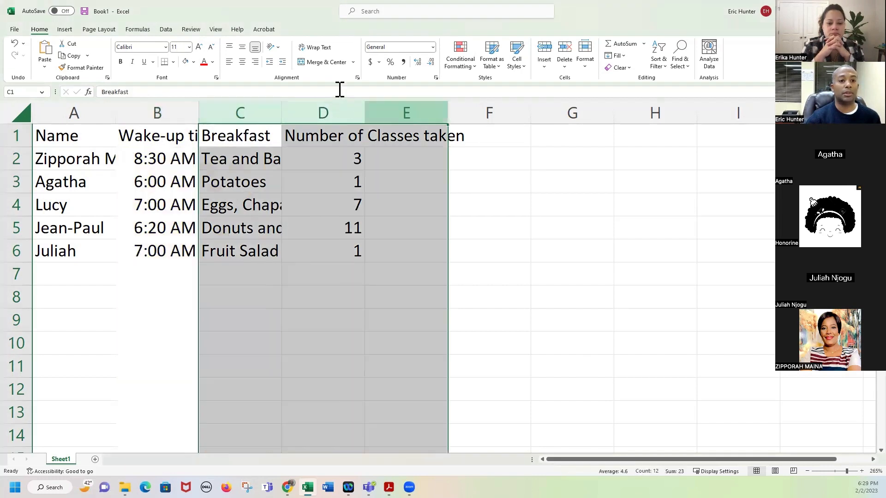
pyautogui.click(204, 61)
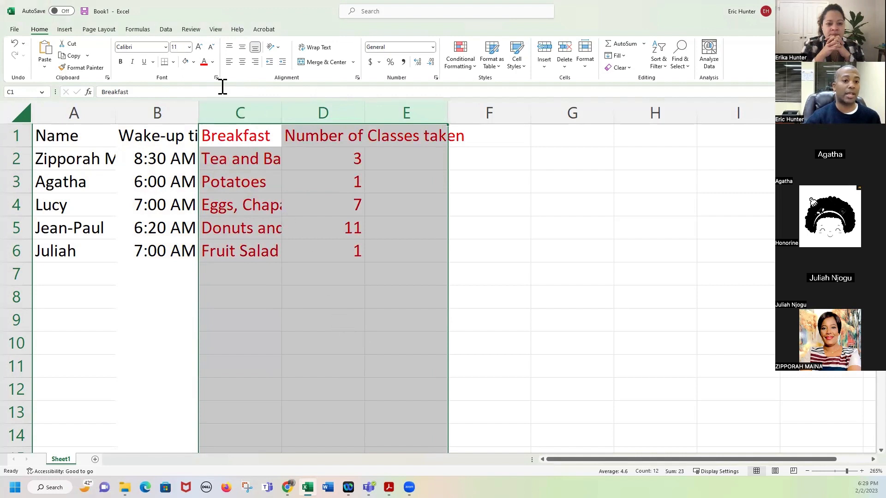
pyautogui.click(268, 112)
pyautogui.moveTo(268, 112); pyautogui.dragTo(388, 109)
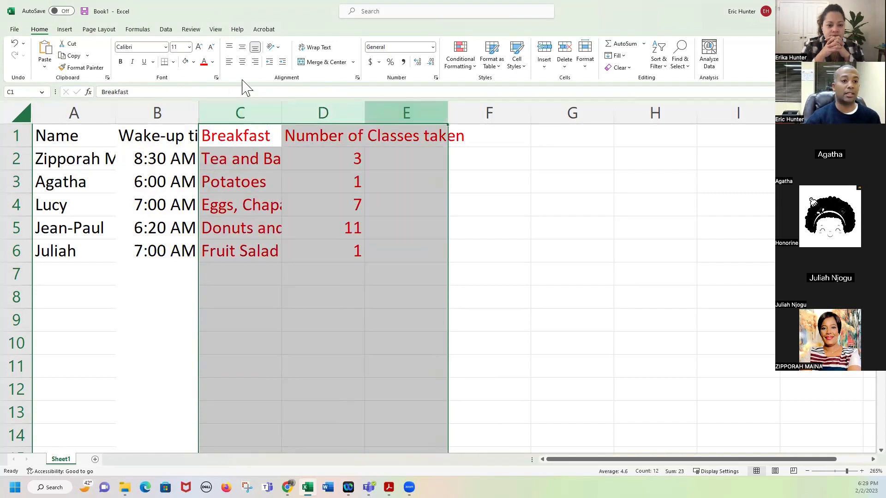
pyautogui.click(212, 62)
pyautogui.click(213, 73)
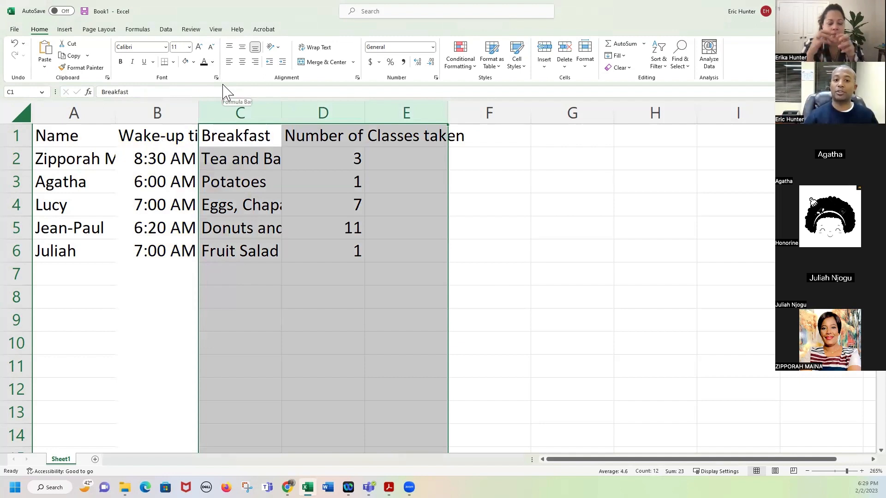
pyautogui.click(19, 135)
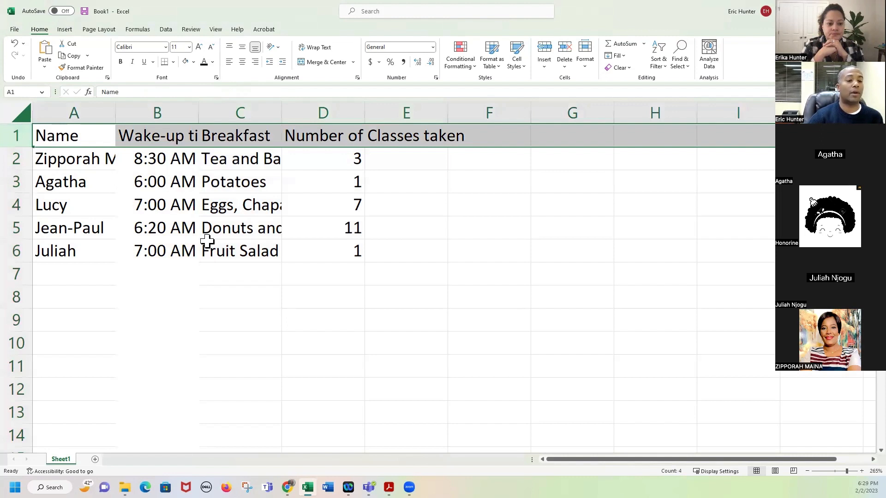
pyautogui.click(194, 62)
pyautogui.click(214, 147)
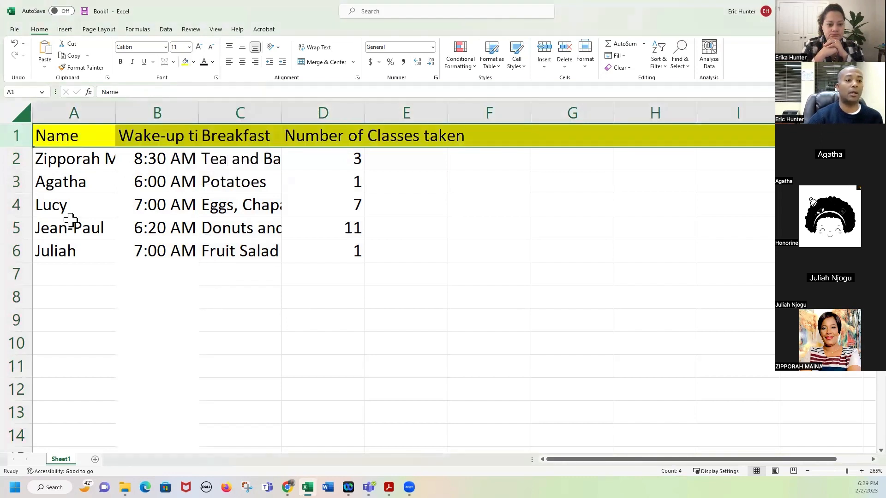
pyautogui.click(16, 137)
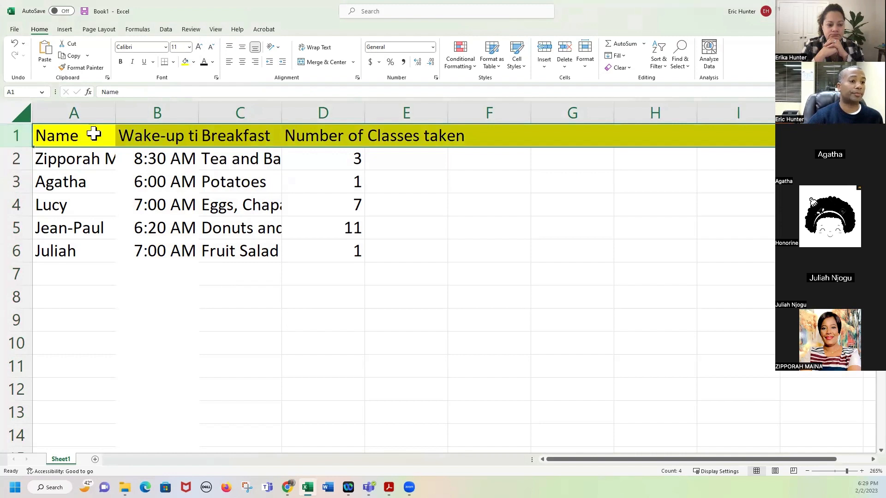
pyautogui.click(193, 62)
pyautogui.click(217, 110)
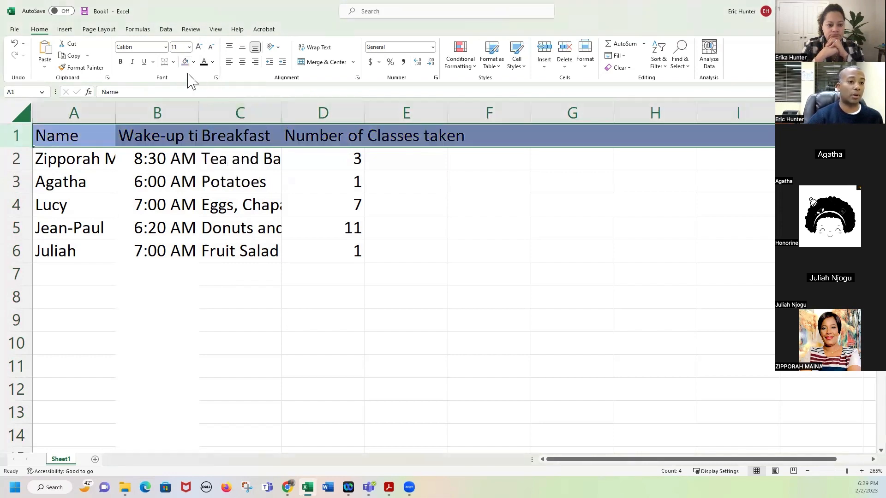
pyautogui.click(193, 61)
pyautogui.click(208, 164)
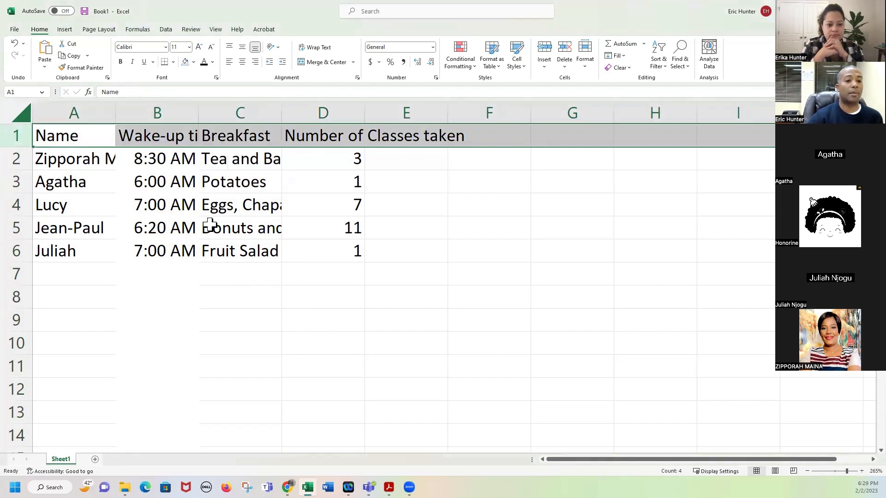
pyautogui.click(213, 211)
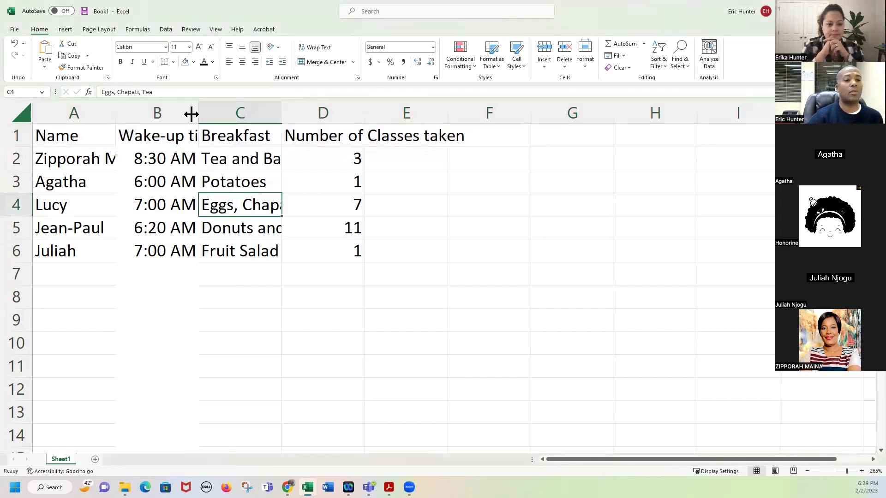
# Widen column B so the Wake-up time header fits.
pyautogui.click(162, 113)
pyautogui.click(228, 107)
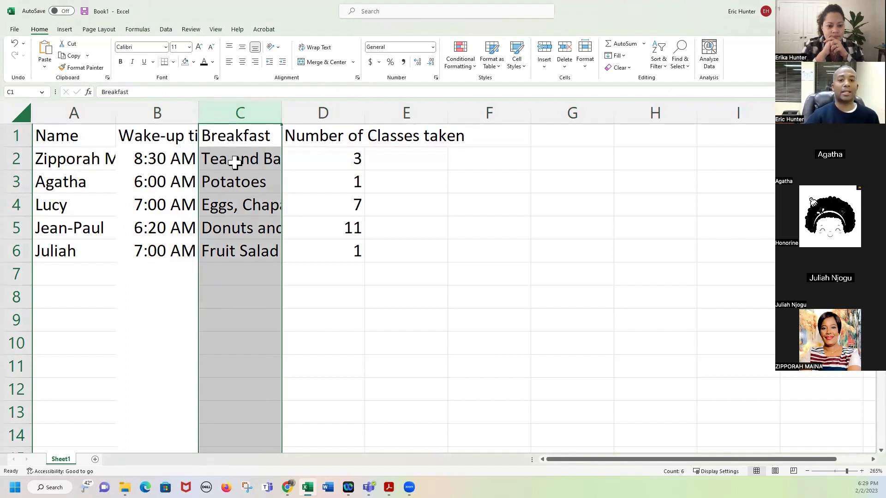
pyautogui.click(253, 208)
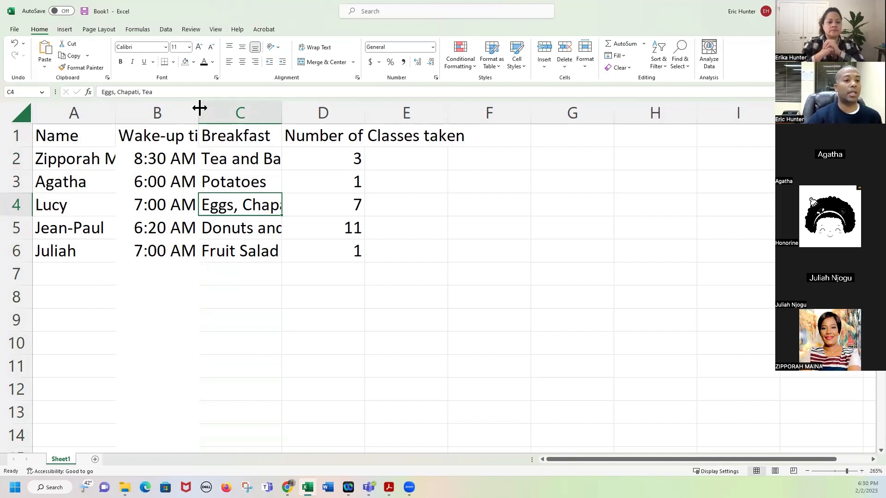
pyautogui.moveTo(198, 110); pyautogui.dragTo(281, 109)
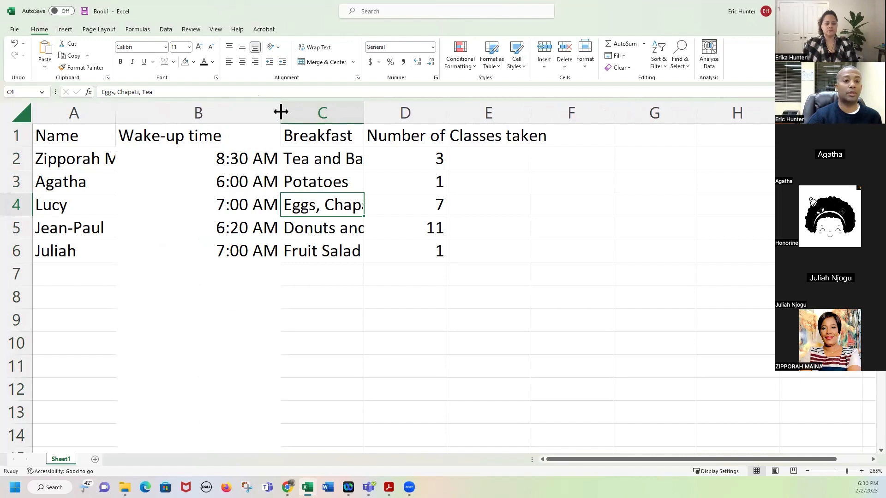
pyautogui.moveTo(280, 112); pyautogui.dragTo(224, 111)
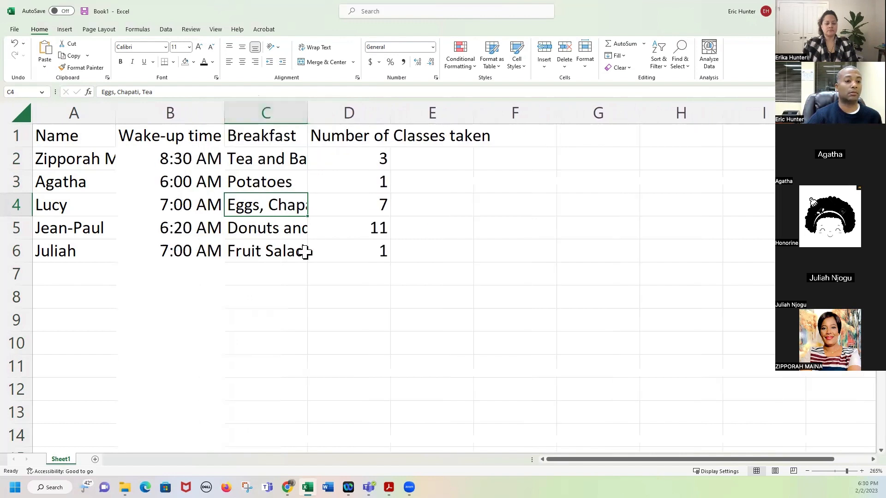
pyautogui.click(280, 322)
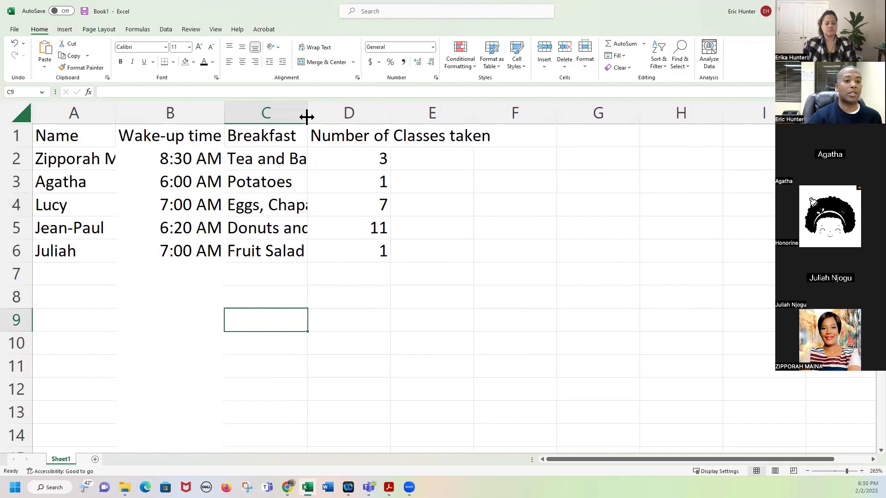
# Widen columns C, D and A so breakfasts, the classes header and names show fully.
pyautogui.moveTo(308, 110); pyautogui.dragTo(376, 111)
pyautogui.moveTo(459, 112); pyautogui.dragTo(581, 112)
pyautogui.moveTo(225, 113); pyautogui.dragTo(240, 112)
pyautogui.moveTo(116, 113); pyautogui.dragTo(171, 115)
pyautogui.click(158, 113)
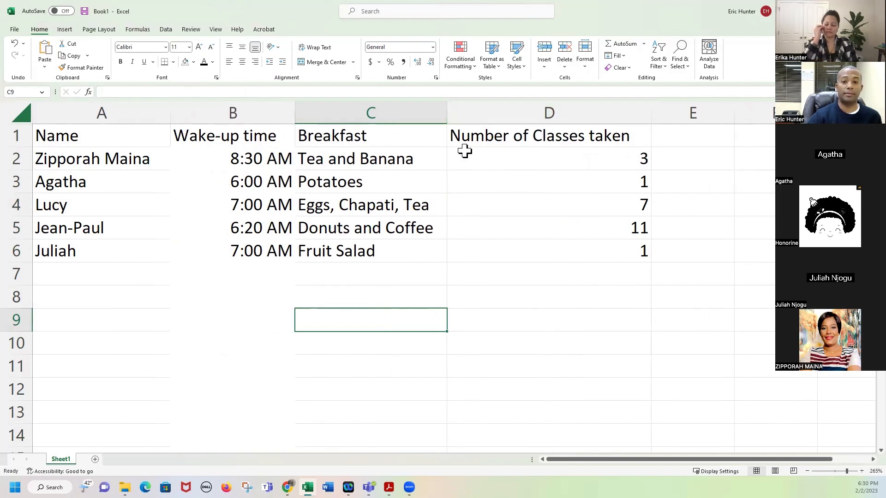
pyautogui.moveTo(515, 138); pyautogui.dragTo(99, 250)
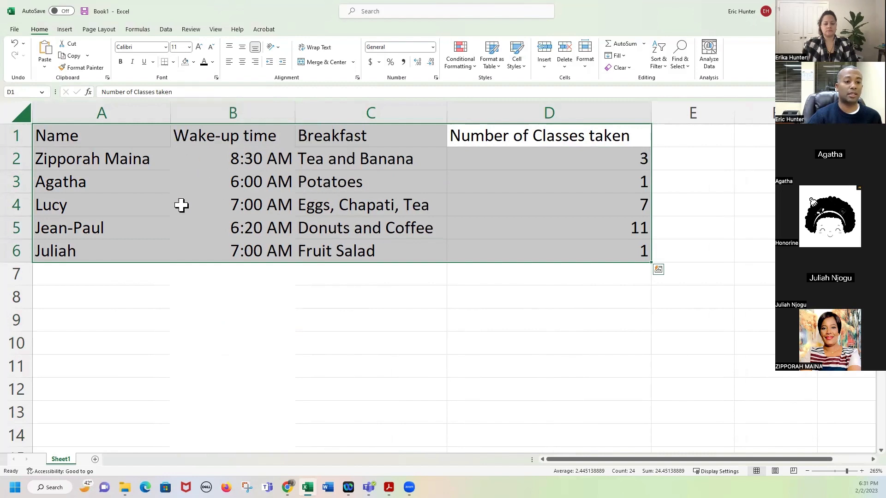
# Put a thick outline border around the table A1:D6.
pyautogui.click(173, 62)
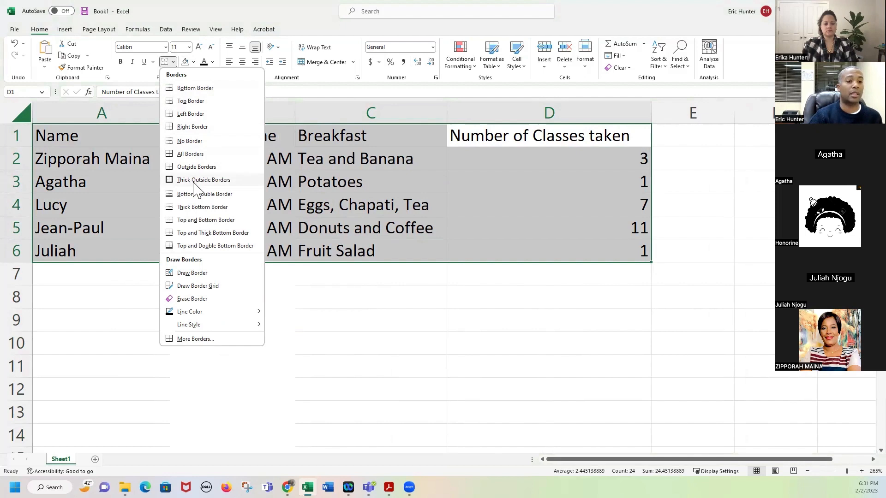
pyautogui.click(530, 217)
pyautogui.moveTo(540, 136); pyautogui.dragTo(113, 261)
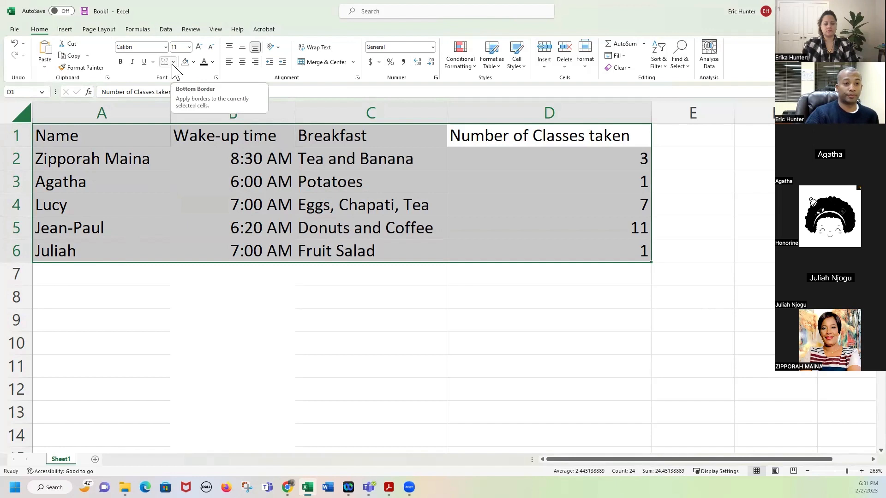
pyautogui.click(173, 62)
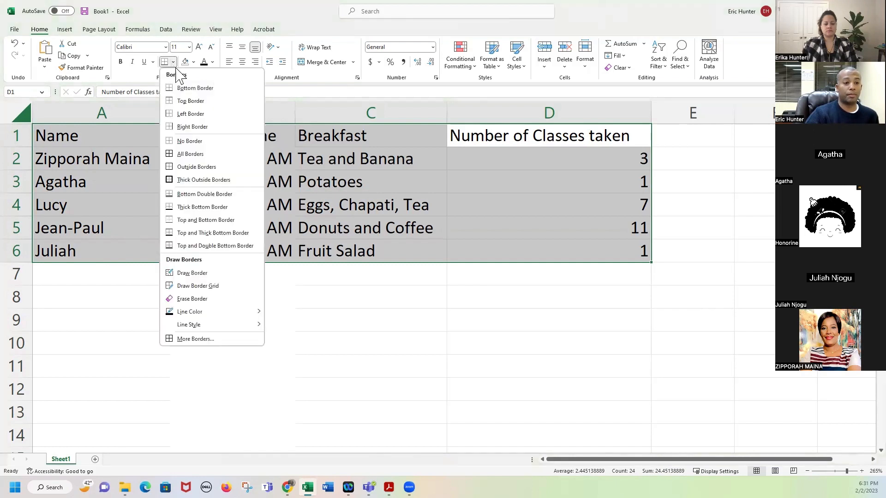
pyautogui.click(195, 180)
pyautogui.click(243, 329)
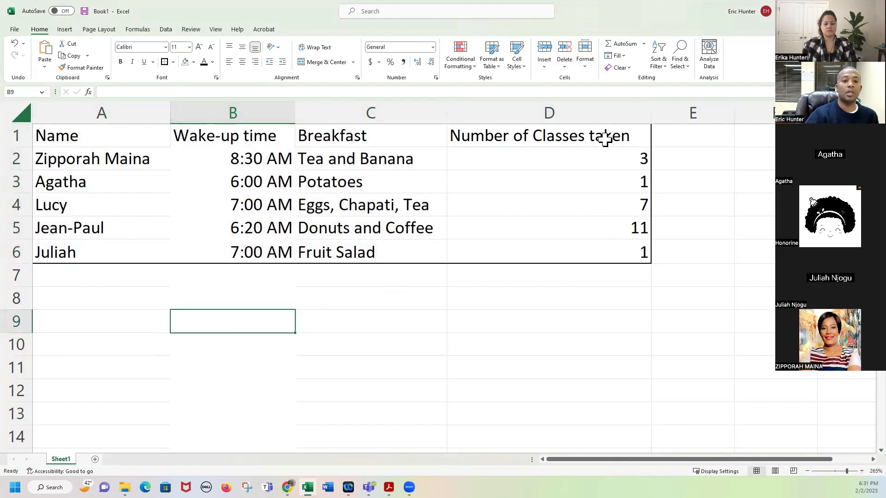
# Apply All Borders to every cell of A1:D6.
pyautogui.moveTo(469, 145); pyautogui.dragTo(107, 245)
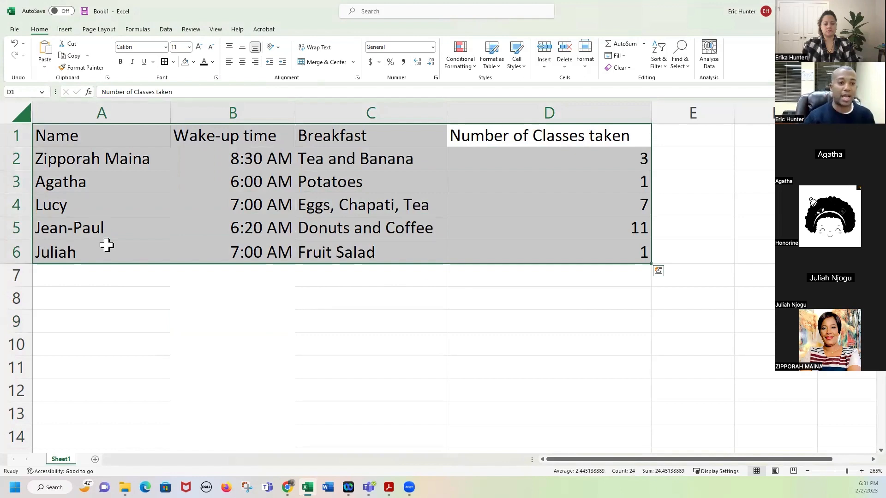
pyautogui.click(173, 62)
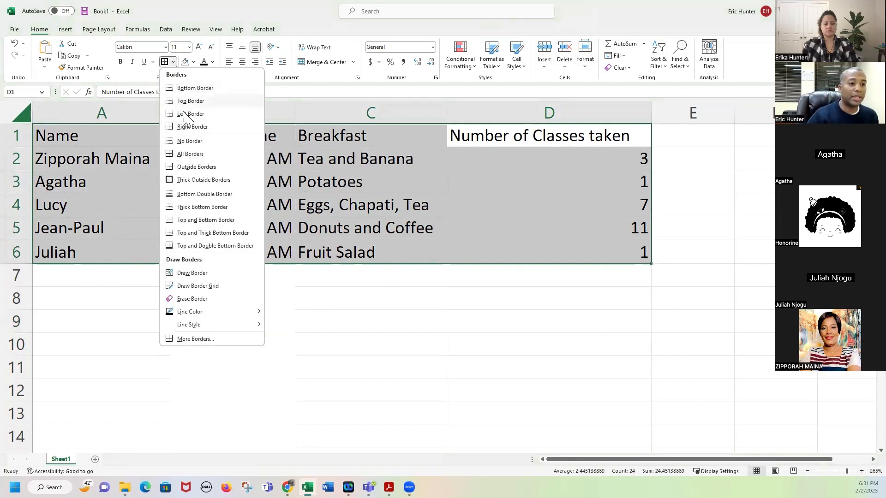
pyautogui.click(214, 158)
pyautogui.click(296, 313)
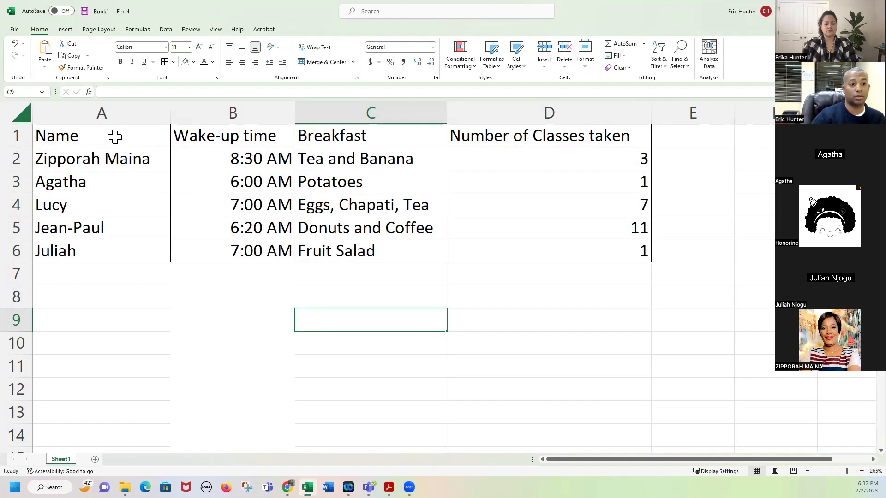
pyautogui.moveTo(114, 137); pyautogui.dragTo(550, 135)
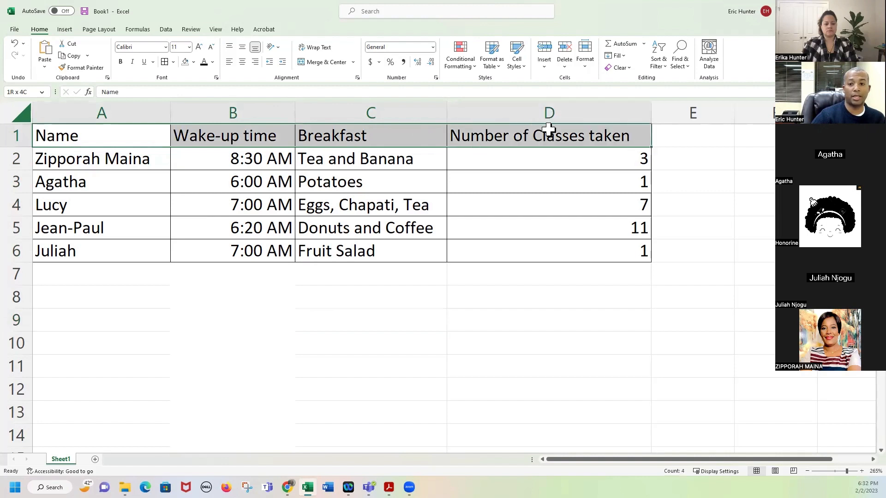
pyautogui.click(122, 64)
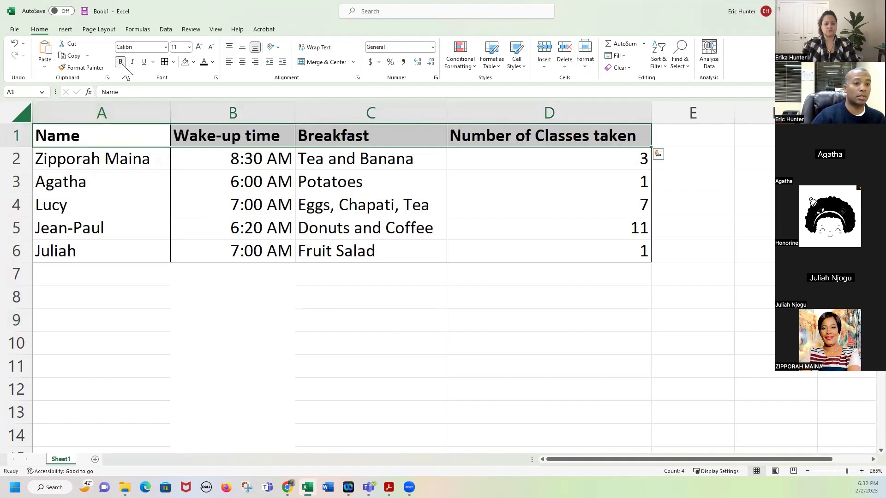
pyautogui.click(309, 136)
pyautogui.click(135, 136)
pyautogui.moveTo(181, 134); pyautogui.dragTo(485, 130)
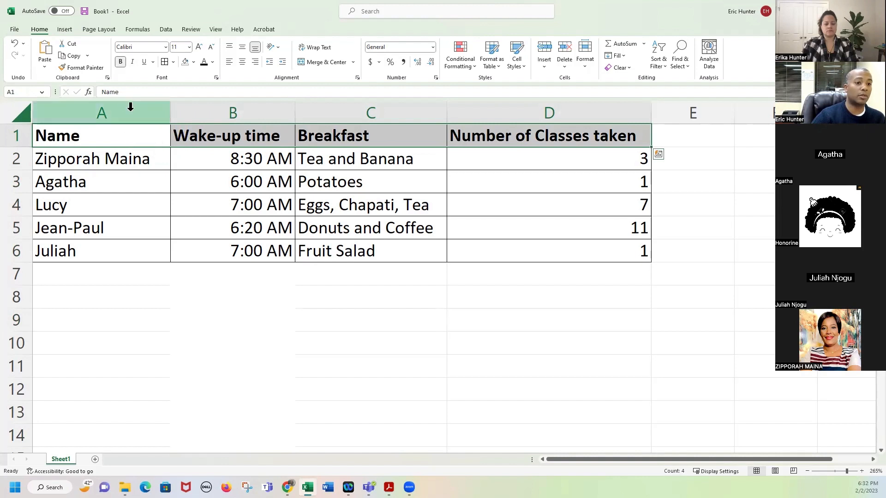
pyautogui.click(120, 62)
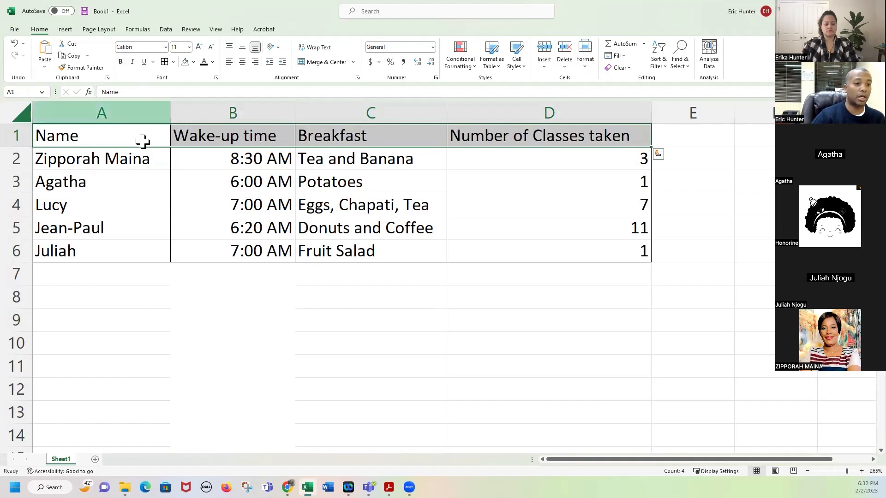
pyautogui.click(148, 137)
pyautogui.moveTo(150, 134); pyautogui.dragTo(206, 135)
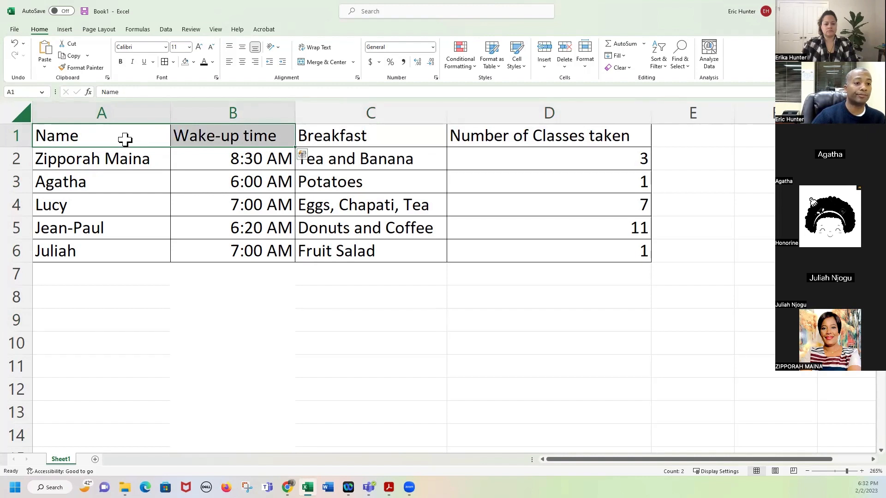
pyautogui.click(152, 138)
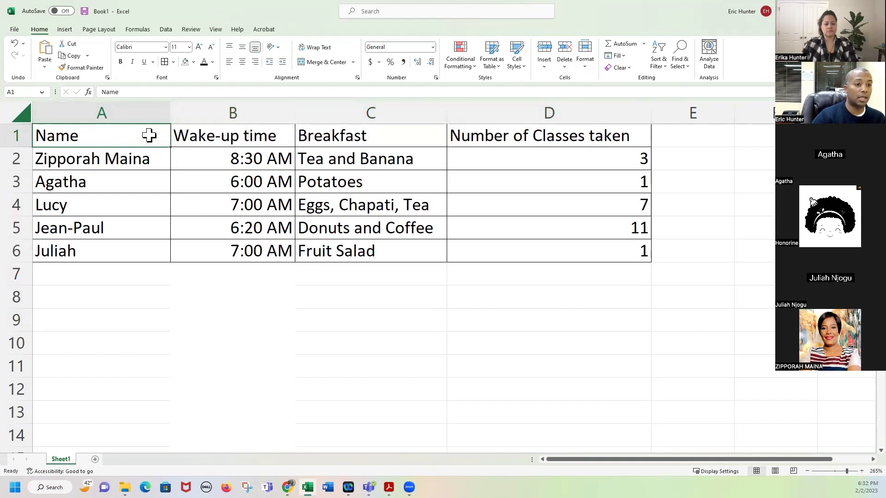
pyautogui.moveTo(149, 135); pyautogui.dragTo(234, 134)
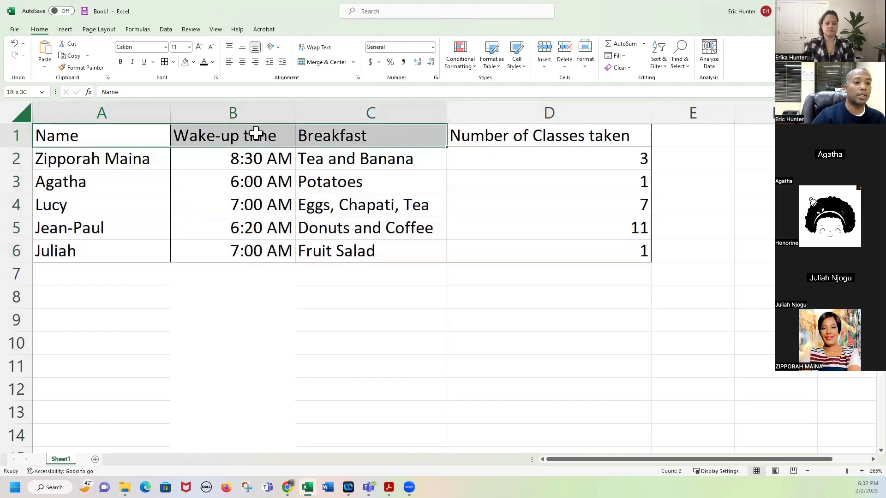
pyautogui.moveTo(413, 144); pyautogui.dragTo(527, 136)
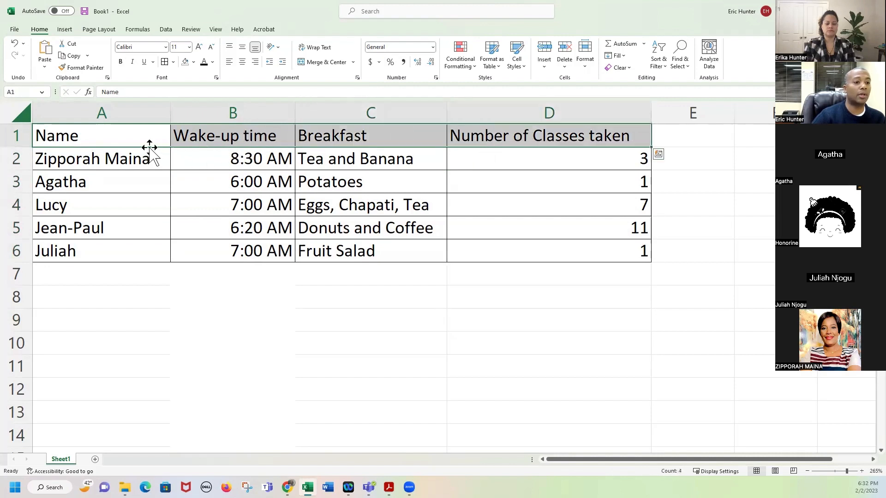
pyautogui.click(16, 135)
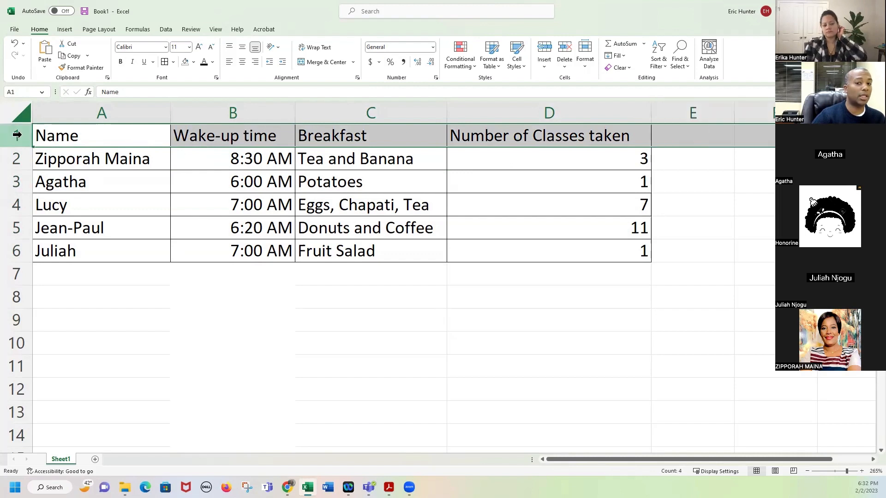
pyautogui.moveTo(595, 459); pyautogui.dragTo(720, 457)
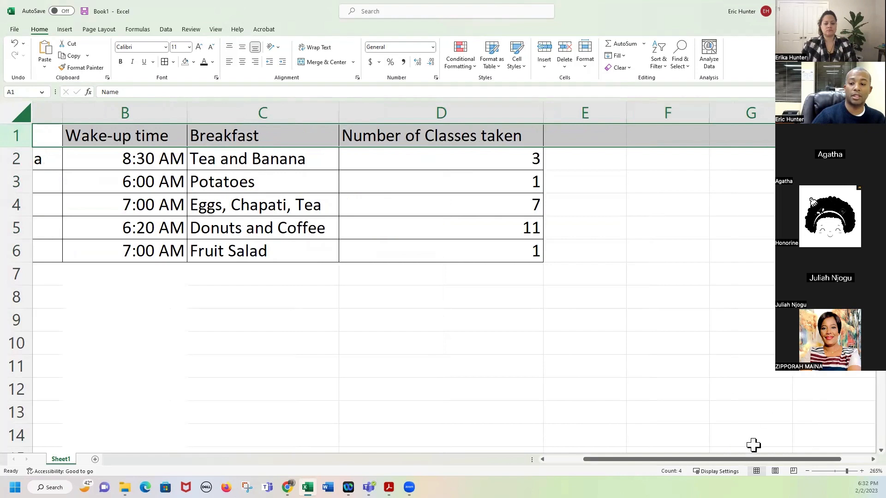
pyautogui.moveTo(587, 461); pyautogui.dragTo(686, 463)
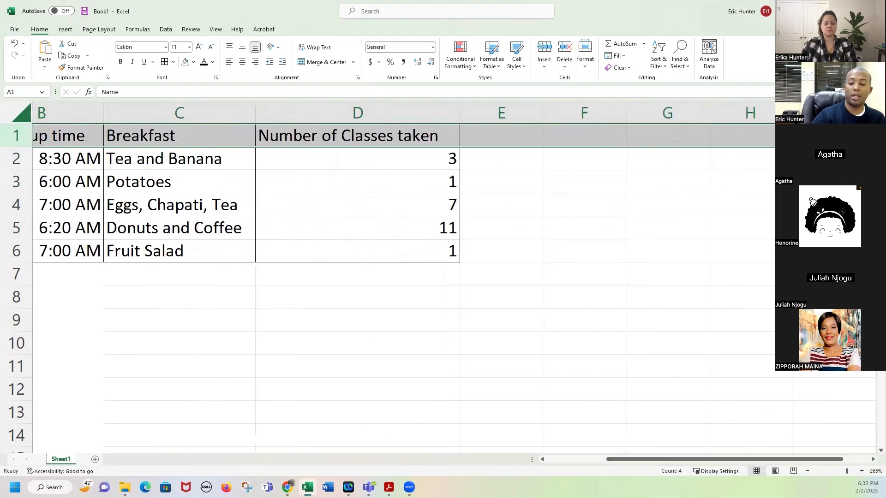
pyautogui.moveTo(857, 461); pyautogui.dragTo(857, 461)
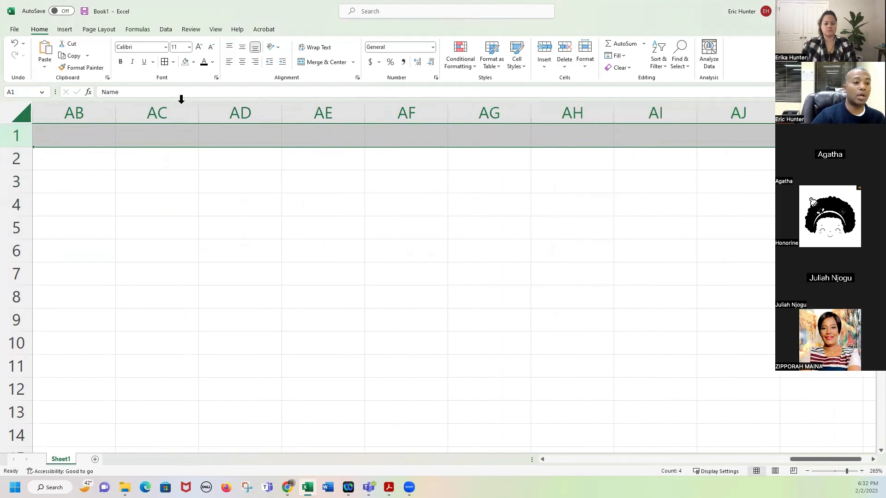
pyautogui.moveTo(543, 459); pyautogui.dragTo(543, 460)
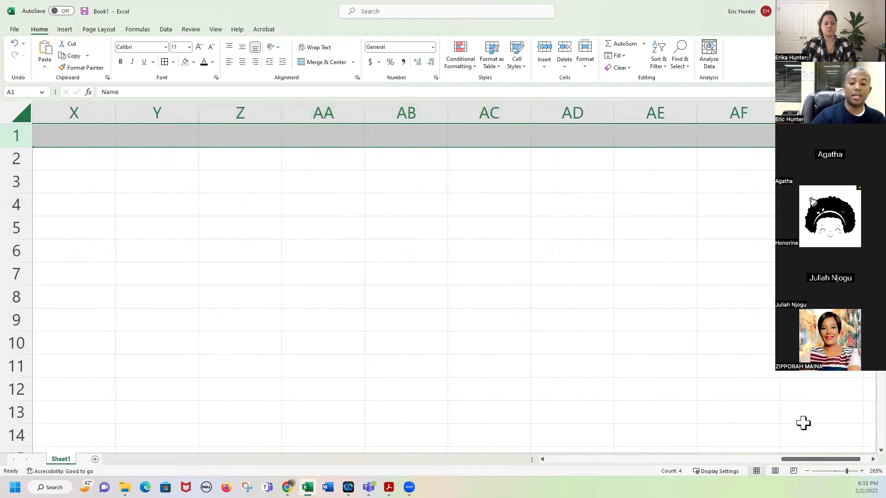
pyautogui.moveTo(835, 460); pyautogui.dragTo(577, 460)
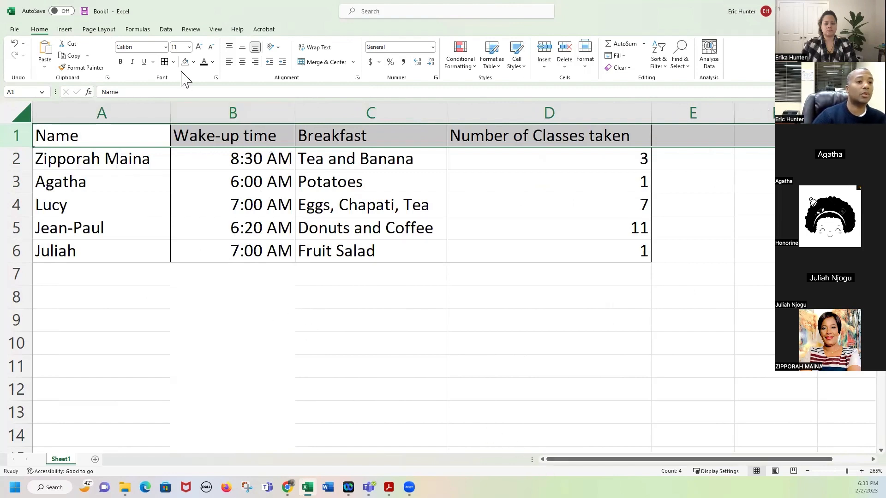
# Make the header row A1:D1 bold, italic and underlined.
pyautogui.click(121, 62)
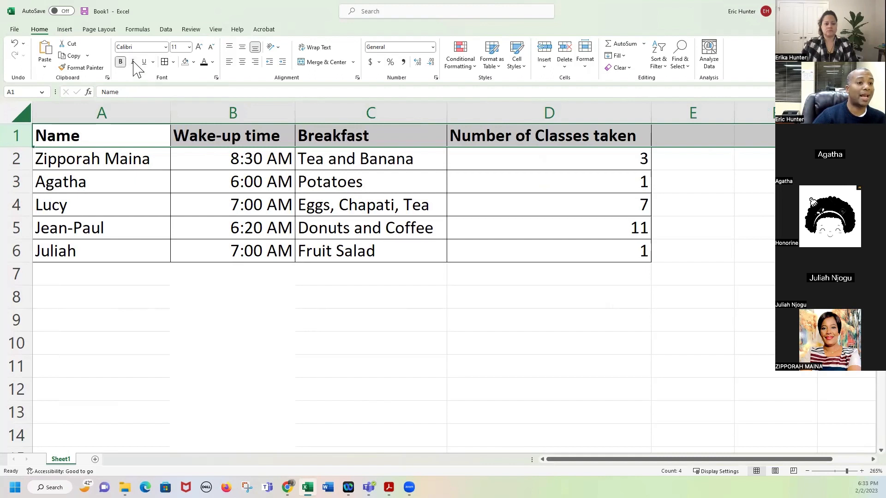
pyautogui.click(133, 61)
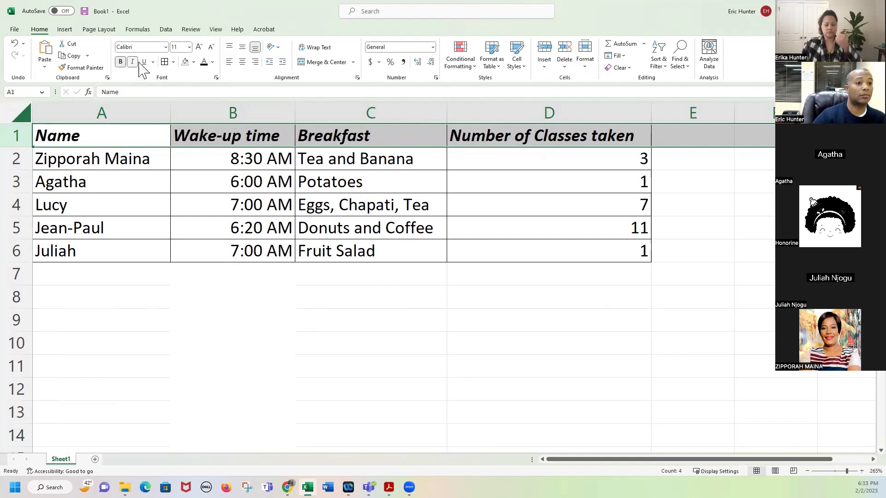
pyautogui.click(144, 63)
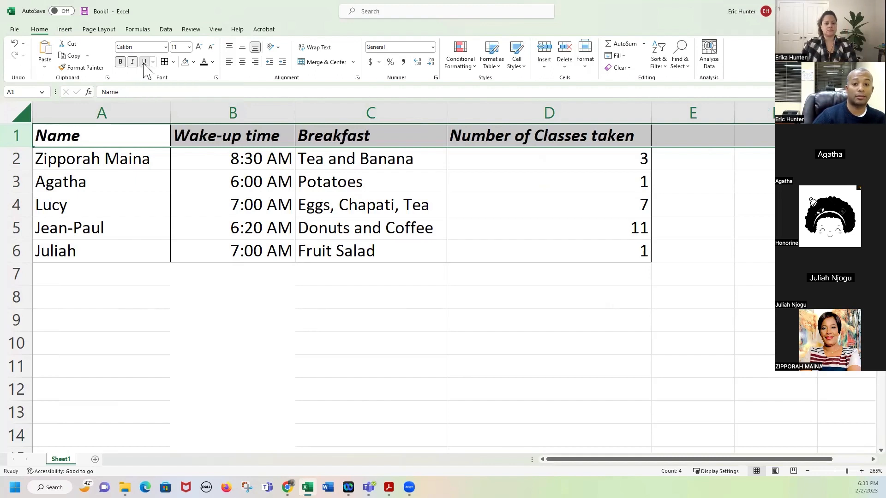
pyautogui.click(399, 297)
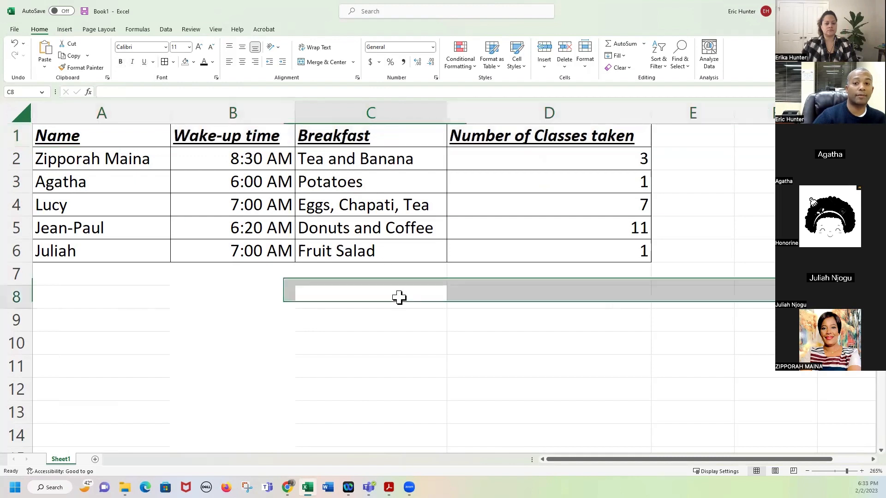
# Select each header and data column in turn, then reselect the header cells.
pyautogui.click(155, 137)
pyautogui.click(252, 139)
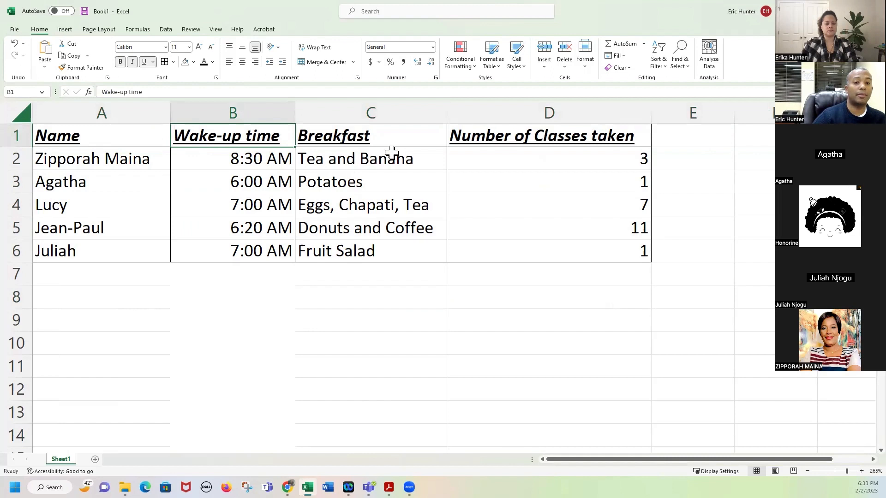
pyautogui.click(403, 137)
pyautogui.click(514, 142)
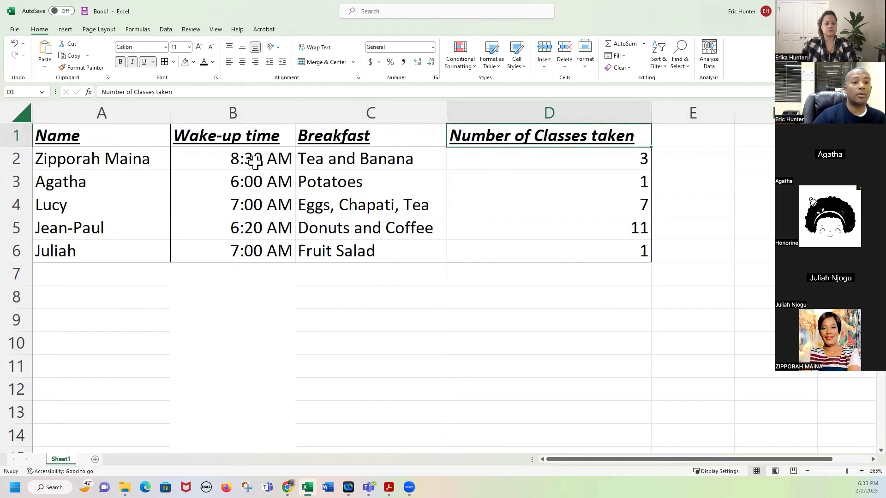
pyautogui.moveTo(255, 162); pyautogui.dragTo(257, 251)
pyautogui.moveTo(362, 158); pyautogui.dragTo(371, 249)
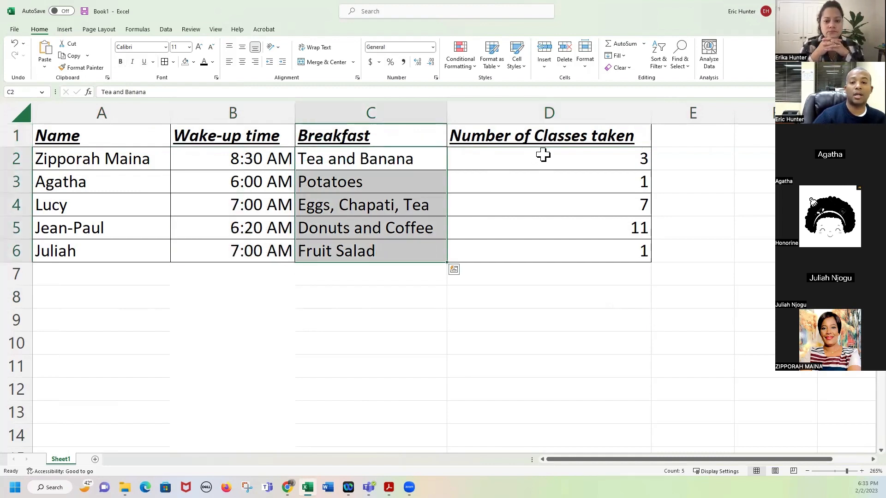
pyautogui.moveTo(545, 157); pyautogui.dragTo(526, 259)
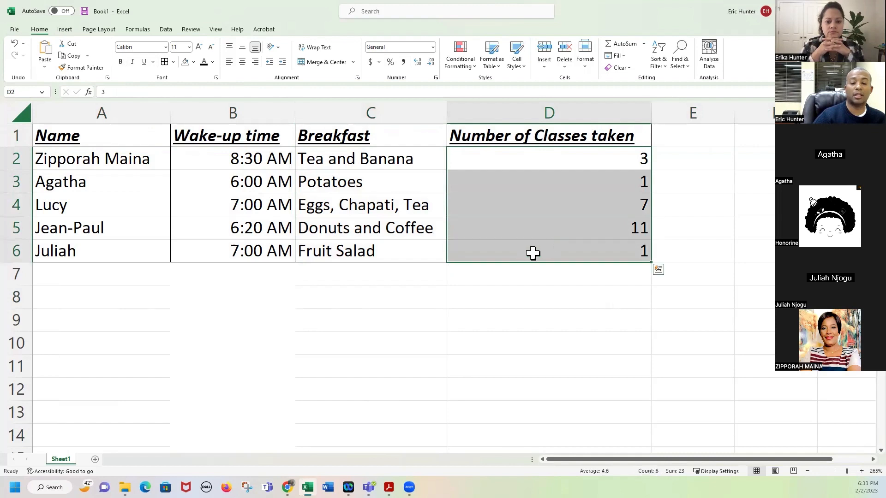
pyautogui.click(475, 293)
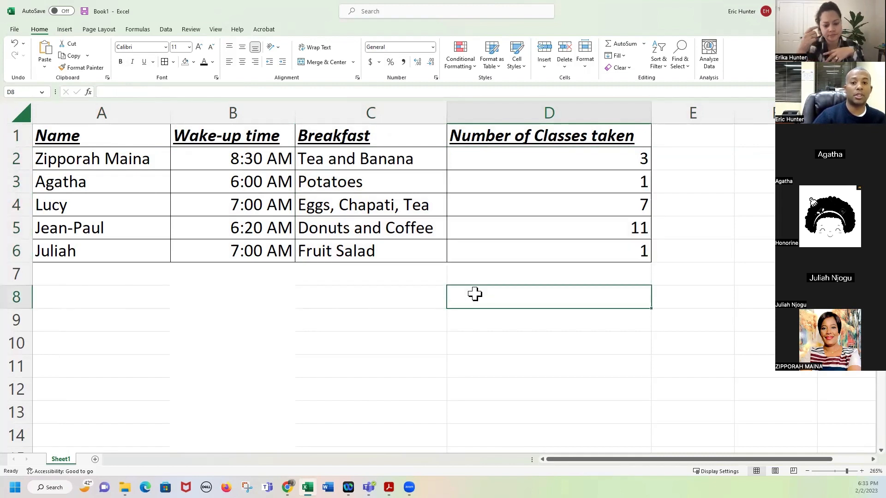
pyautogui.moveTo(120, 138); pyautogui.dragTo(468, 135)
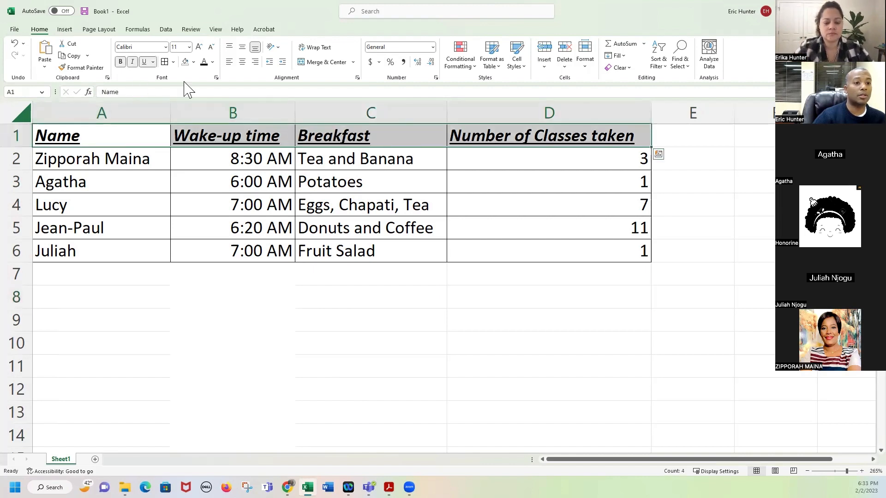
# Fill the header cells A1:D1 with yellow.
pyautogui.click(194, 63)
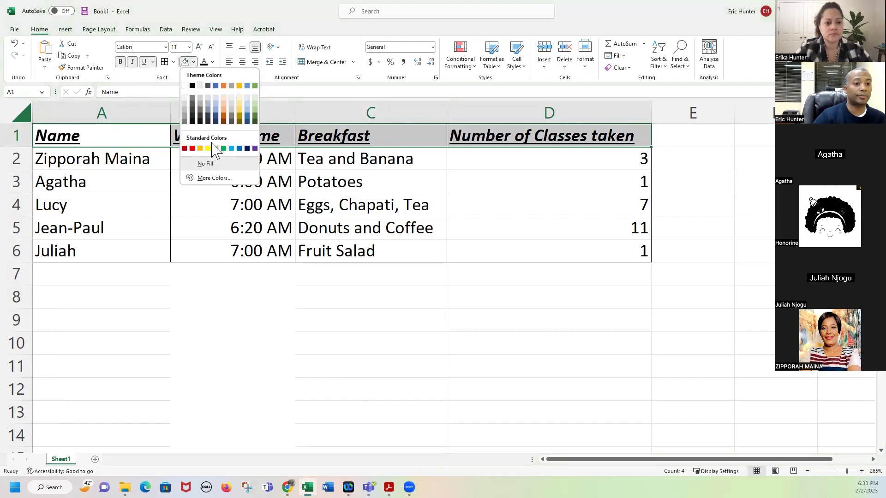
pyautogui.click(194, 63)
pyautogui.click(194, 63)
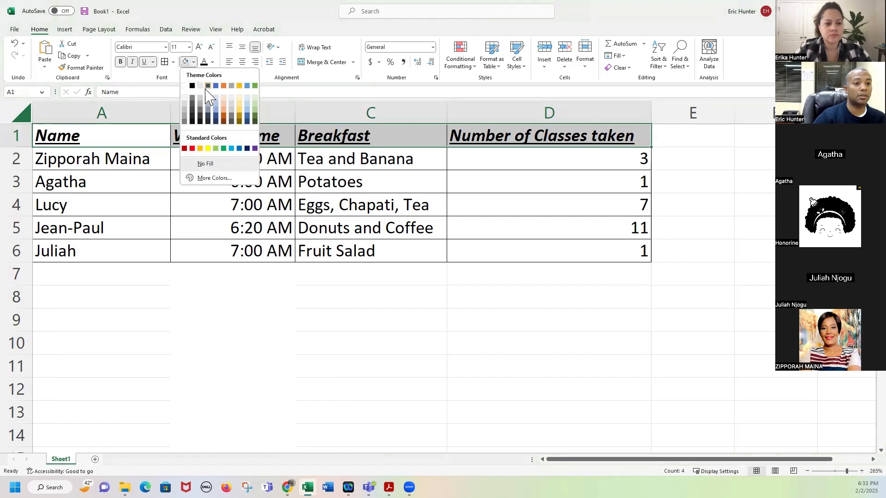
pyautogui.click(208, 148)
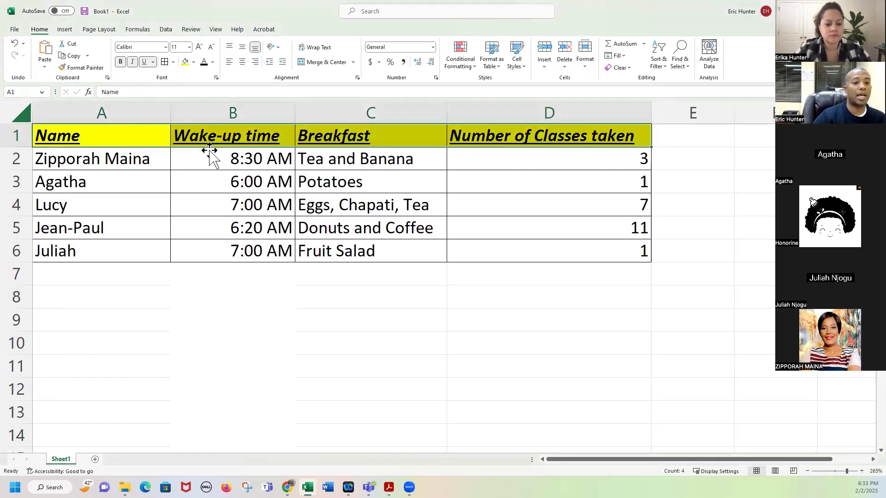
pyautogui.click(290, 250)
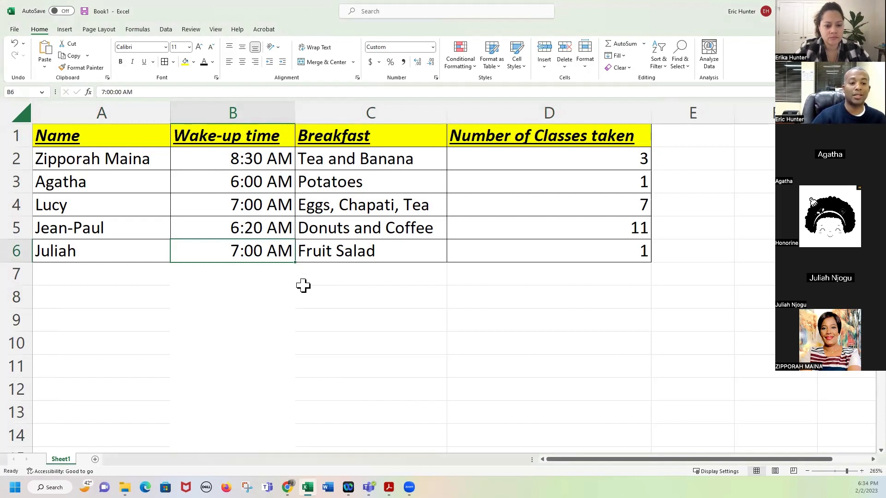
pyautogui.moveTo(120, 279)
pyautogui.mouseDown()
pyautogui.moveTo(121, 318)
pyautogui.moveTo(475, 387)
pyautogui.moveTo(520, 427)
pyautogui.mouseUp()
pyautogui.click(375, 342)
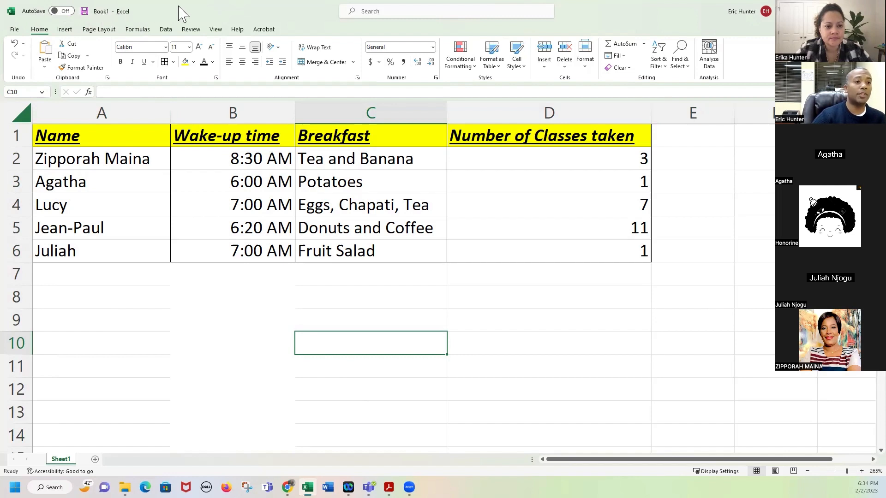
pyautogui.click(98, 30)
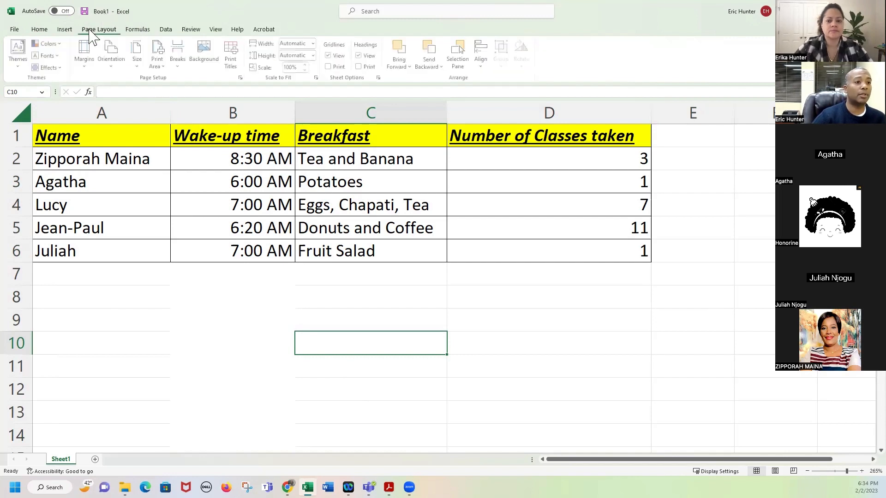
pyautogui.click(39, 30)
pyautogui.click(15, 29)
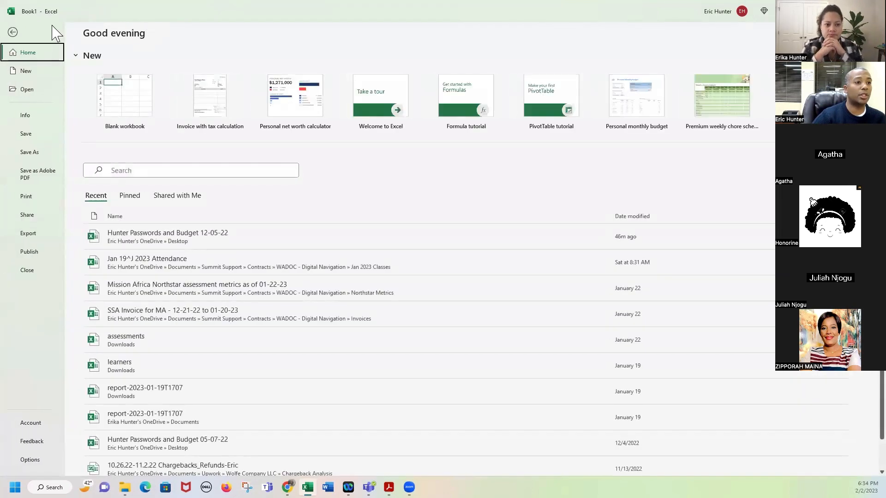
pyautogui.click(15, 31)
pyautogui.click(165, 29)
pyautogui.click(190, 30)
pyautogui.click(237, 30)
pyautogui.scroll(-20, 349, 327)
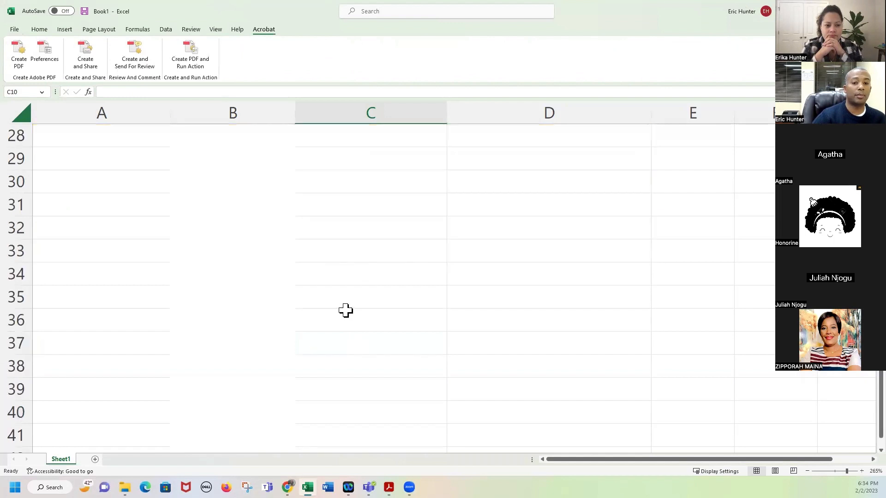
pyautogui.scroll(16, 358, 339)
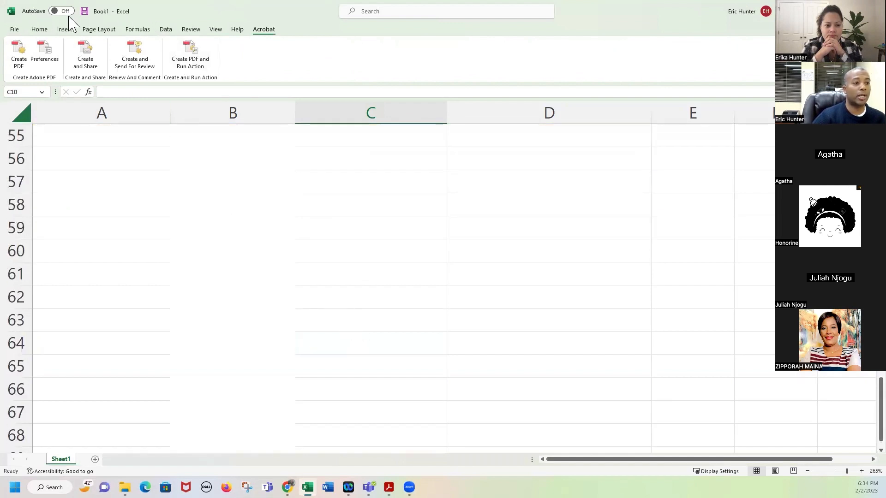
pyautogui.scroll(18, 266, 243)
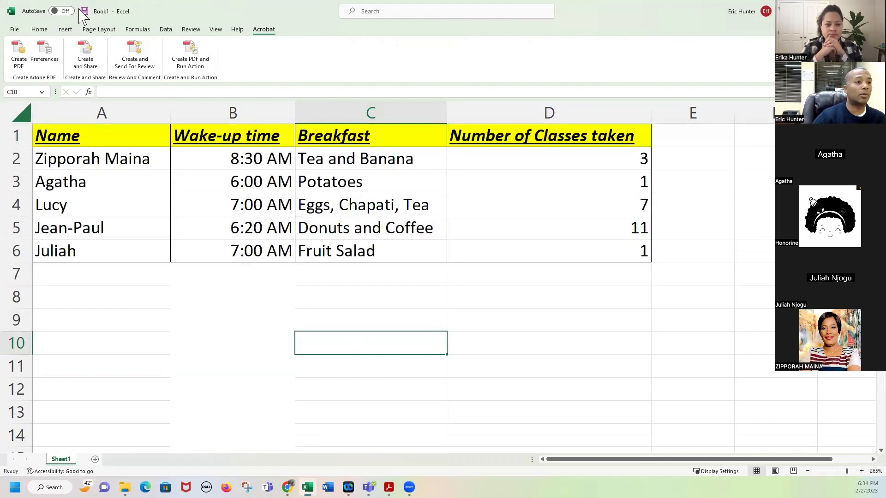
pyautogui.click(45, 29)
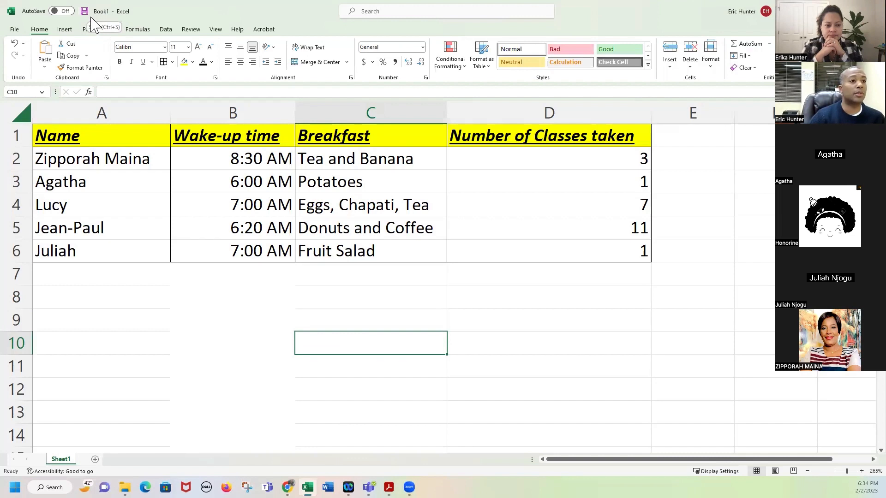
# Save the workbook as 'Breakfast Table' in Desktop (OneDrive - Personal), then minimize Excel.
pyautogui.click(86, 12)
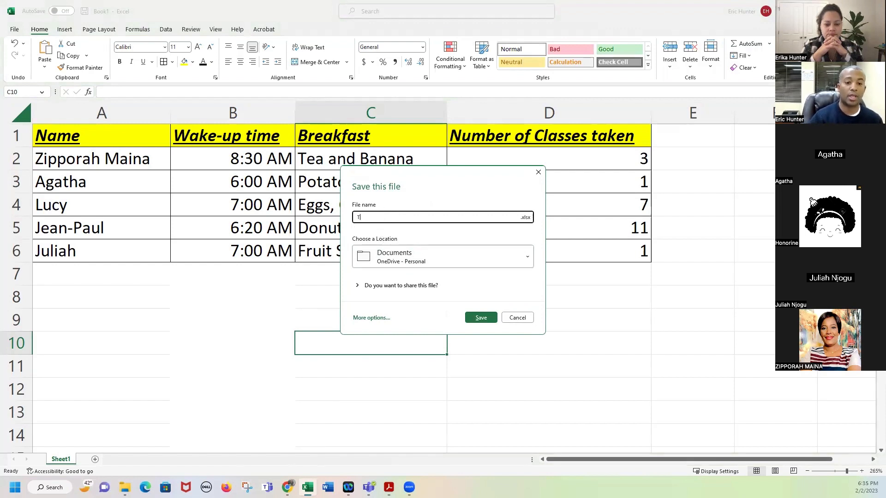
pyautogui.press('BackSpace')
pyautogui.write('Breakfast Table')
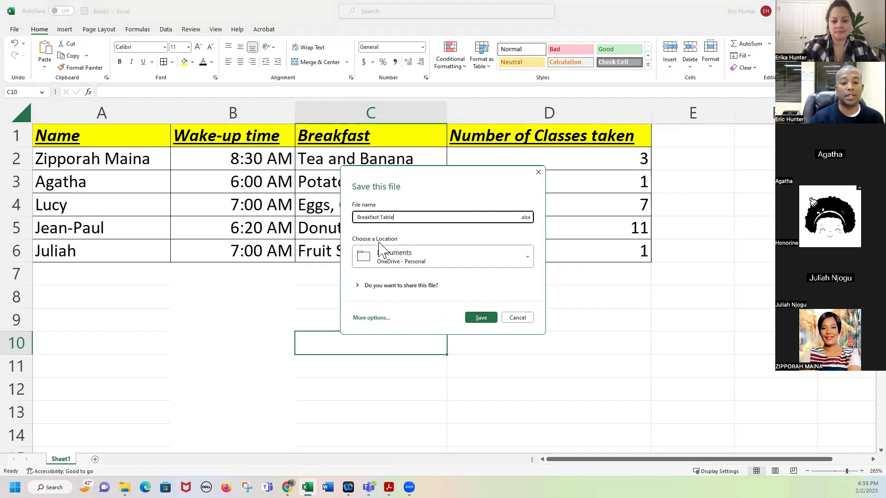
pyautogui.click(522, 262)
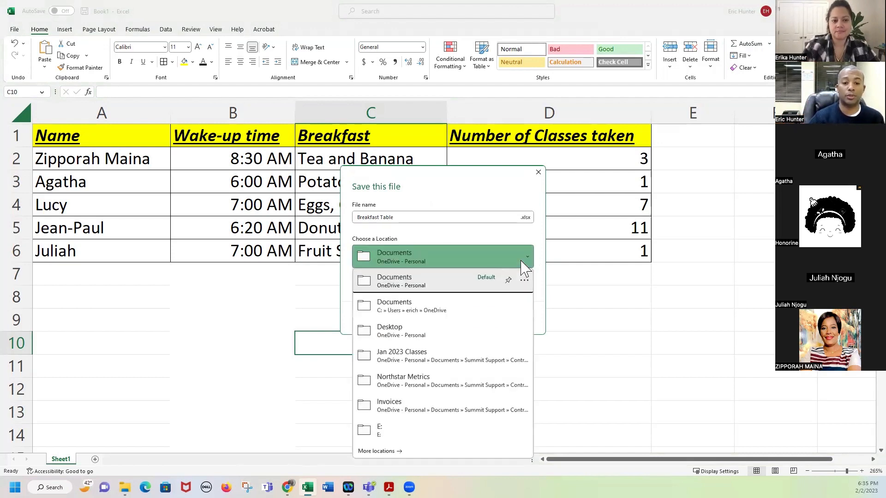
pyautogui.click(411, 341)
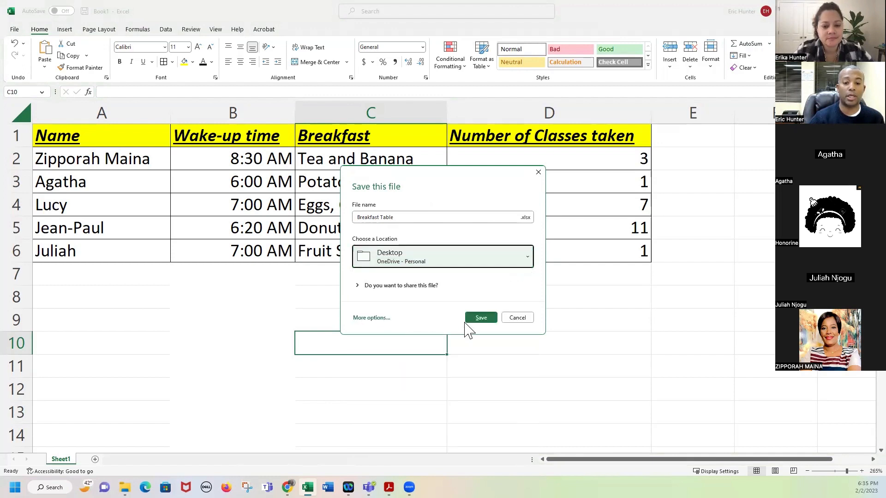
pyautogui.click(479, 320)
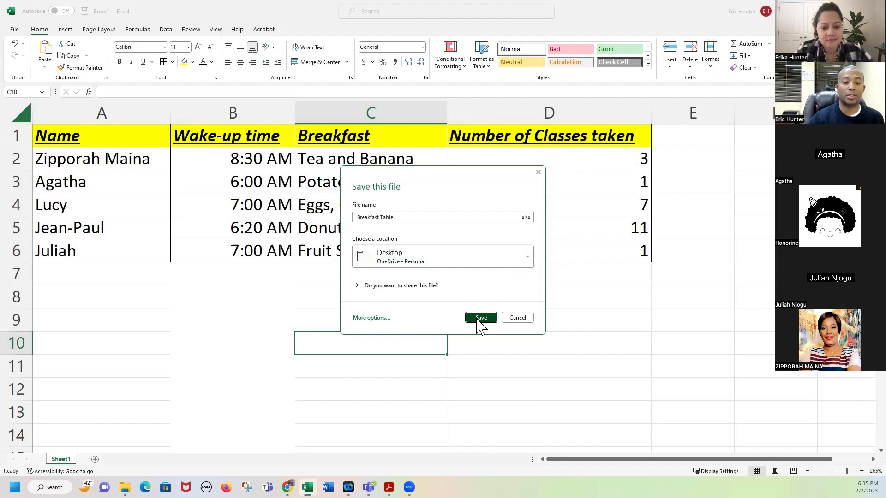
pyautogui.click(478, 318)
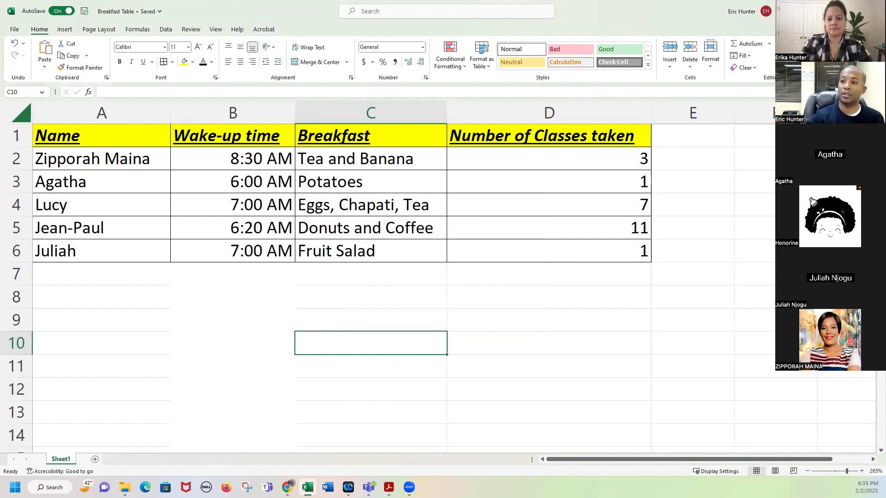
pyautogui.click(832, 11)
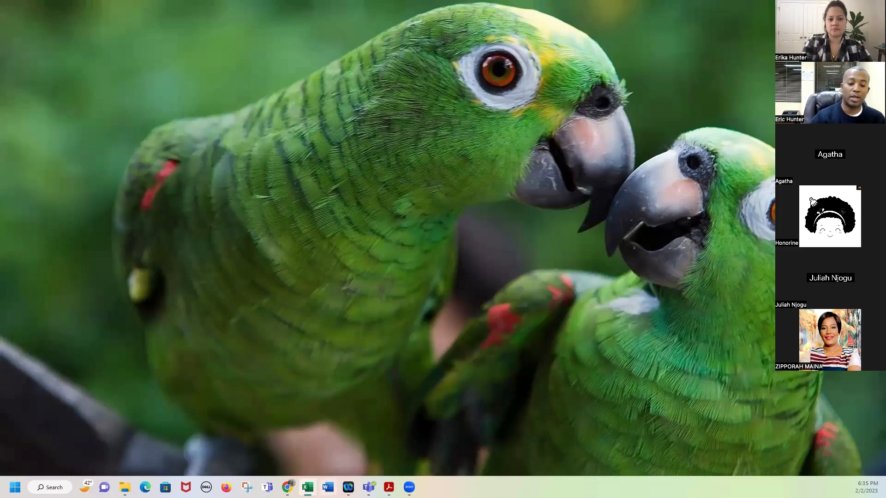
# Restore the Breakfast Table workbook and resize it into a narrower window.
pyautogui.moveTo(307, 487)
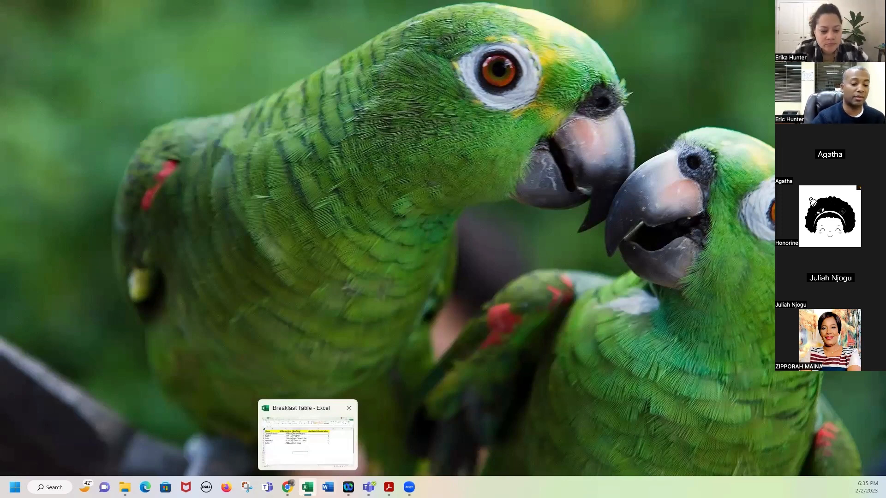
pyautogui.click(309, 456)
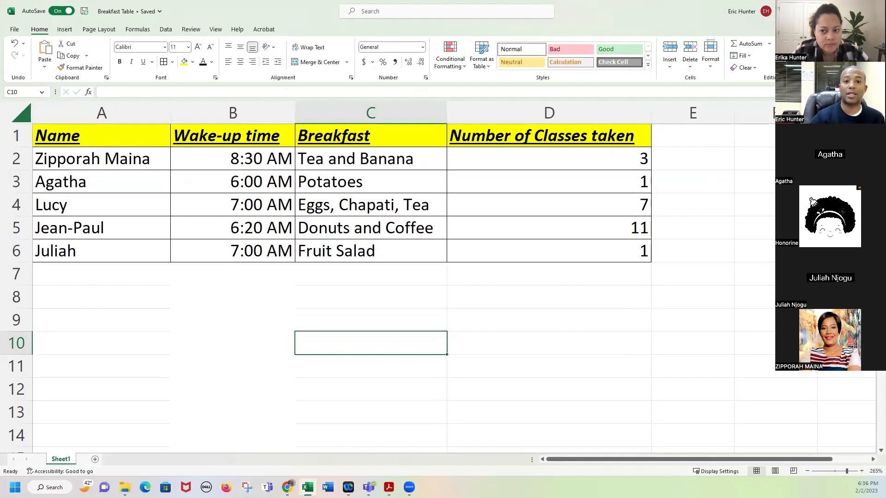
pyautogui.moveTo(855, 9)
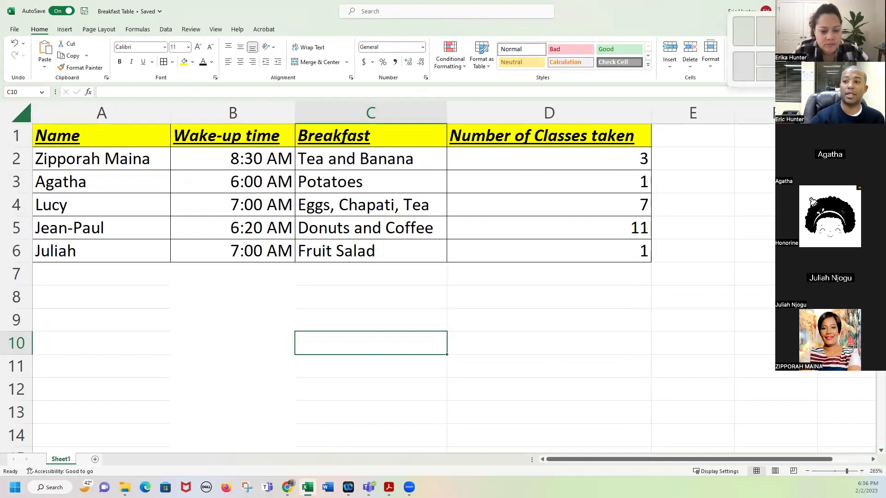
pyautogui.click(855, 10)
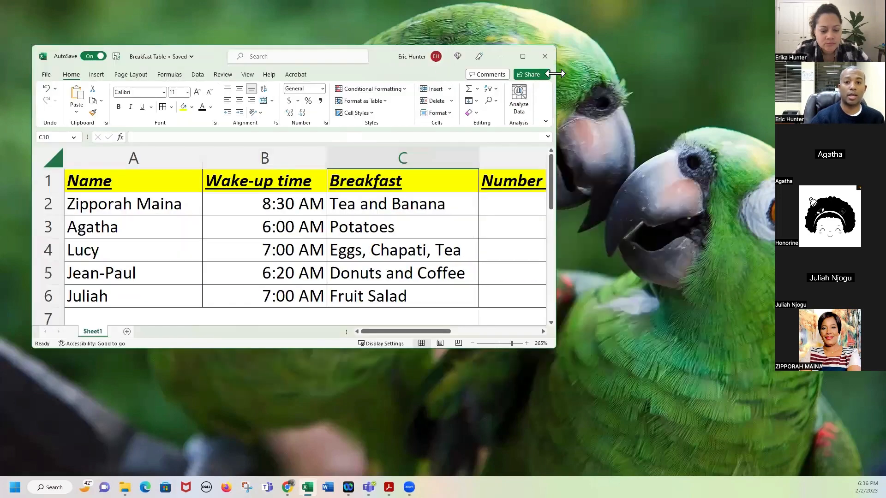
pyautogui.moveTo(555, 65); pyautogui.dragTo(450, 65)
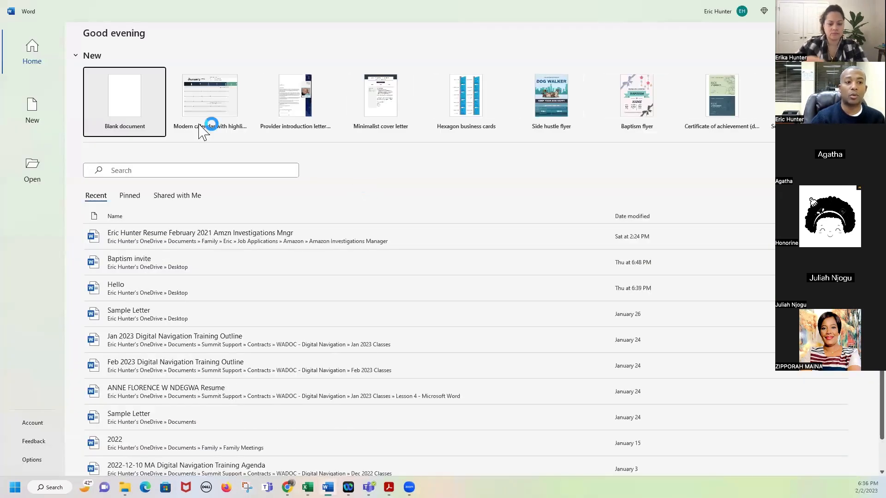
# Create a blank Word document, narrow and enlarge its window on the right, and type 'Hi,'.
pyautogui.click(131, 112)
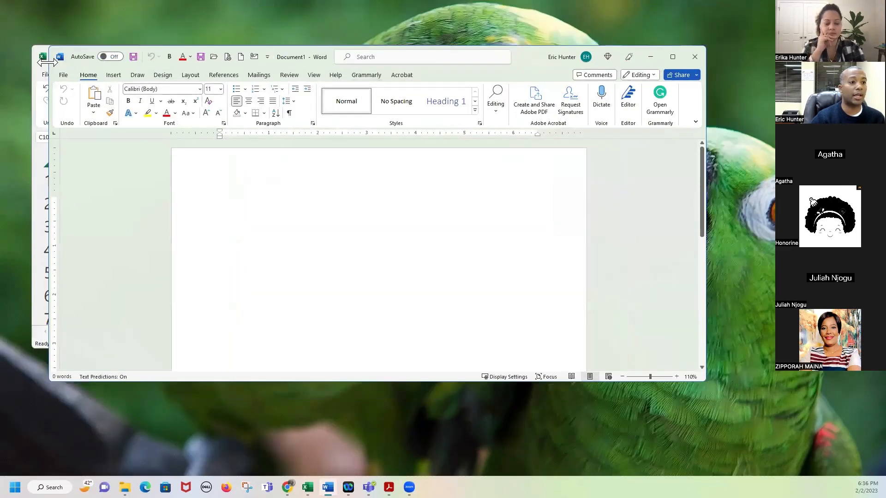
pyautogui.moveTo(48, 62); pyautogui.dragTo(466, 60)
pyautogui.moveTo(578, 53); pyautogui.dragTo(633, 55)
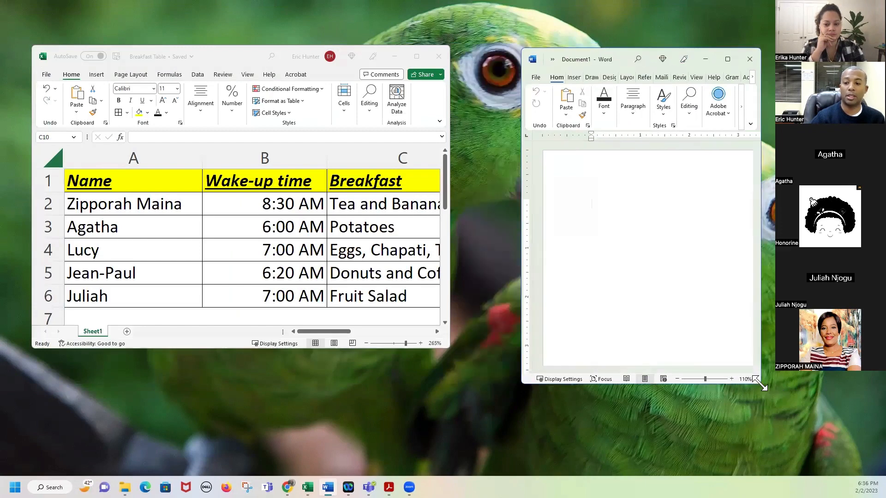
pyautogui.moveTo(760, 384); pyautogui.dragTo(860, 458)
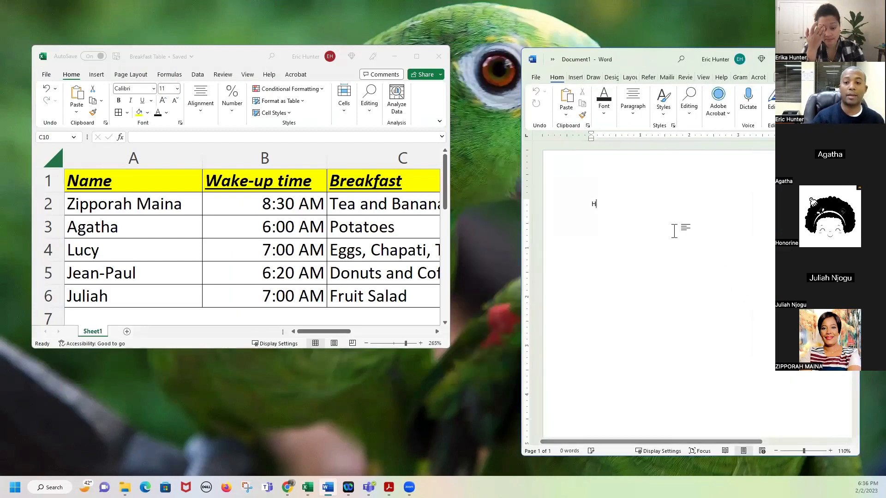
pyautogui.write('i,')
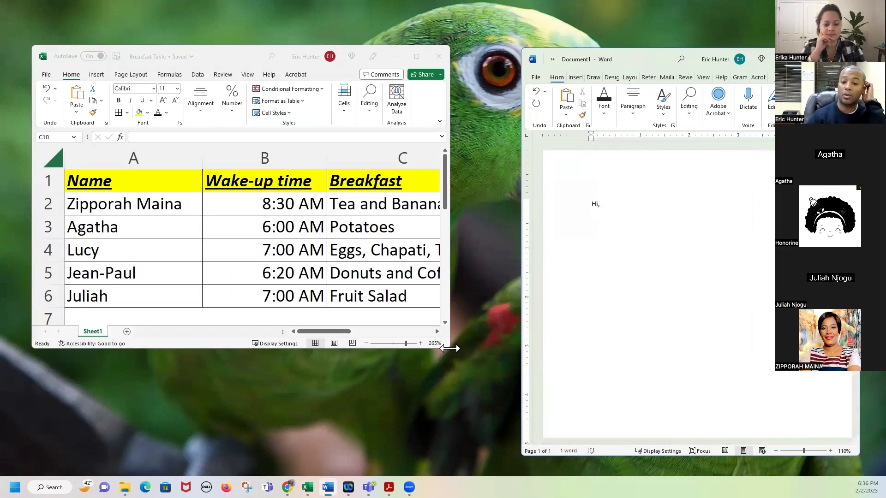
# Enlarge the Breakfast Table workbook window and shift it left beside the letter.
pyautogui.moveTo(453, 352); pyautogui.dragTo(538, 409)
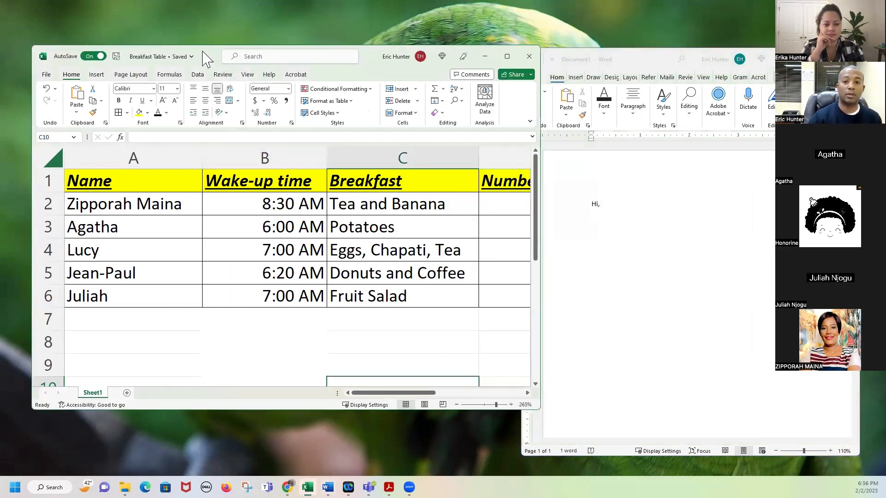
pyautogui.moveTo(206, 59); pyautogui.dragTo(181, 62)
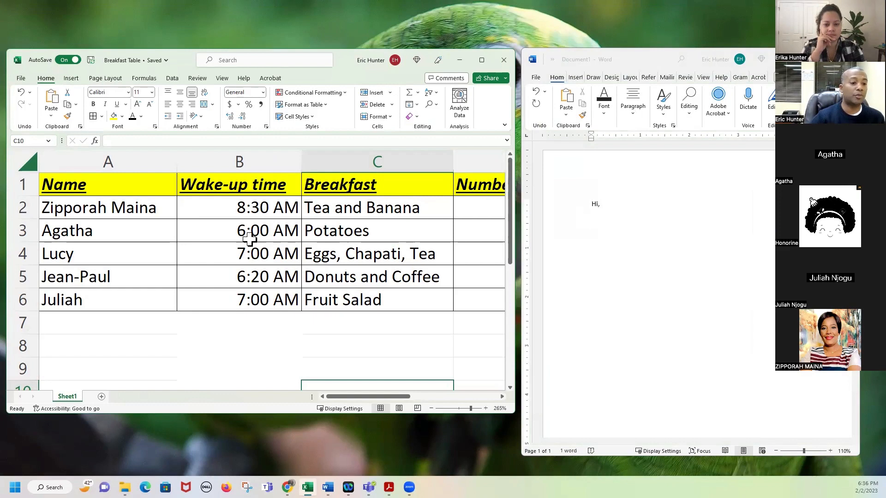
pyautogui.click(151, 232)
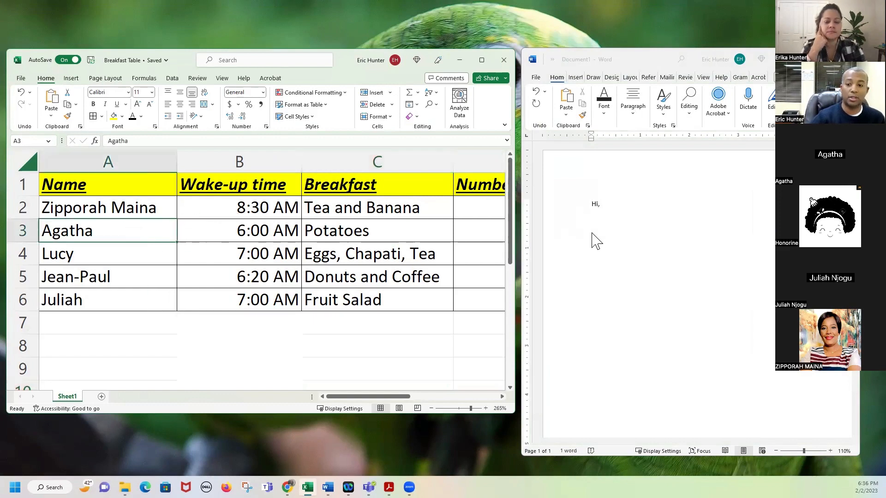
pyautogui.click(611, 206)
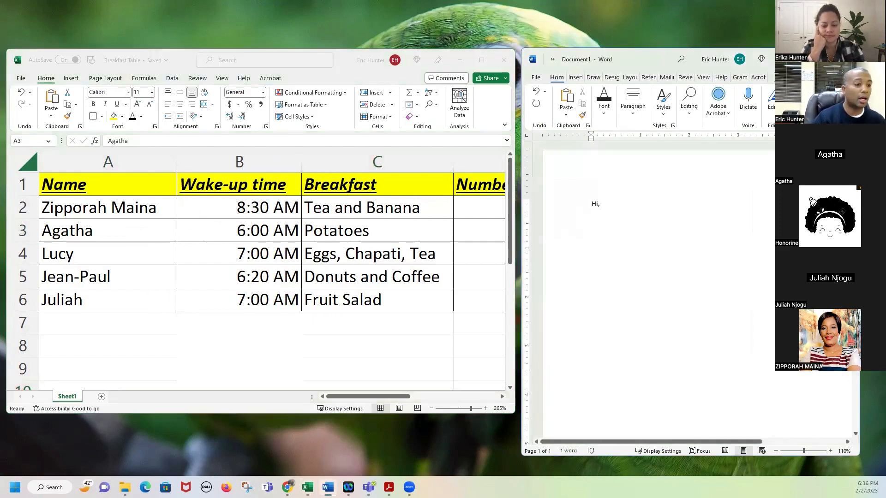
# Change the greeting to address the first student and add 'is morning at 8:30am and'.
pyautogui.press('BackSpace')
pyautogui.write('Zipporah')
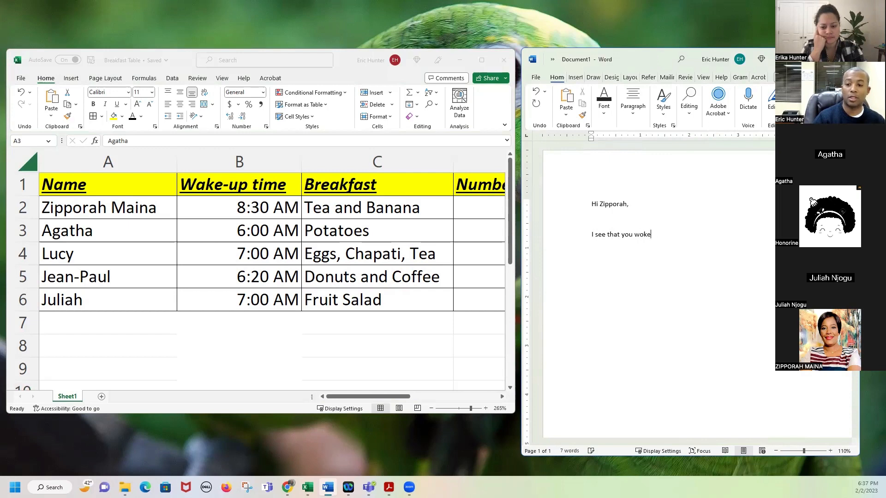
pyautogui.write('is morning a')
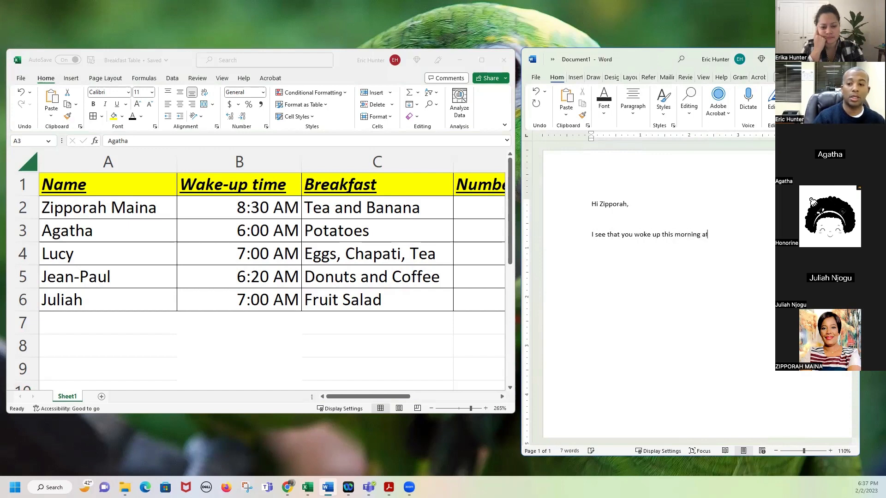
pyautogui.write('t 8:30am and had Tea a')
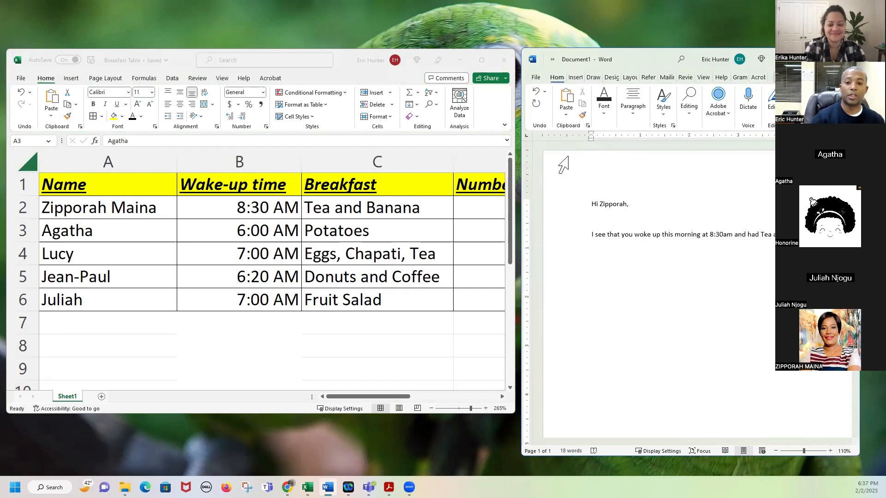
# Close Word, discarding the letter draft without saving it.
pyautogui.keyDown('ctrl'); pyautogui.scroll(-1, 367, 275); pyautogui.keyUp('ctrl')
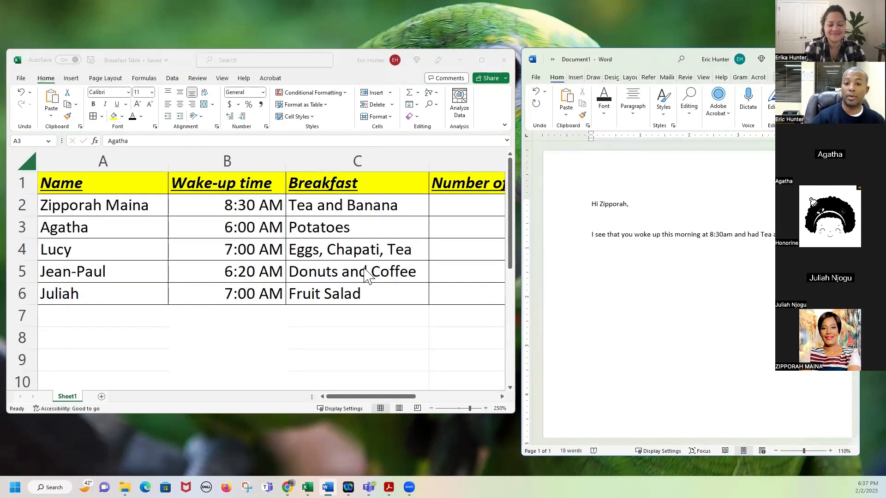
pyautogui.keyDown('ctrl'); pyautogui.scroll(-1, 367, 276); pyautogui.keyUp('ctrl')
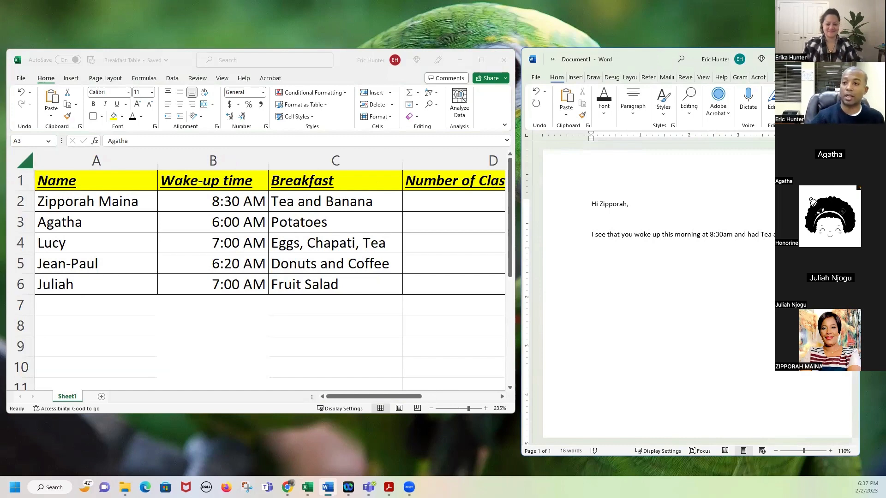
pyautogui.click(848, 59)
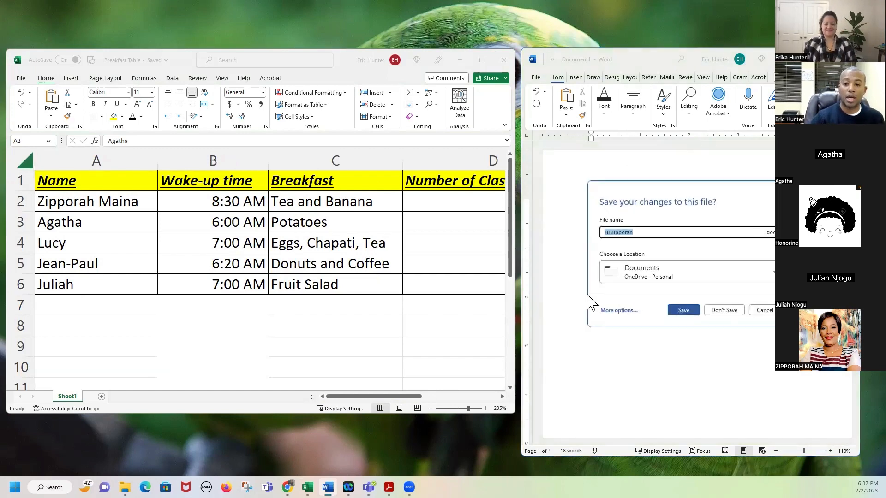
pyautogui.click(729, 310)
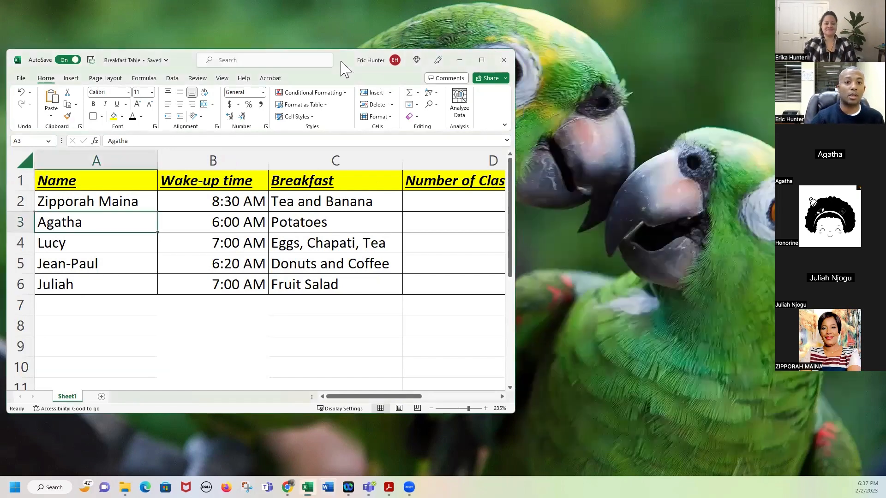
# Move the workbook window higher, enlarge it, and zoom the sheet in to its maximum.
pyautogui.moveTo(341, 60); pyautogui.dragTo(349, 45)
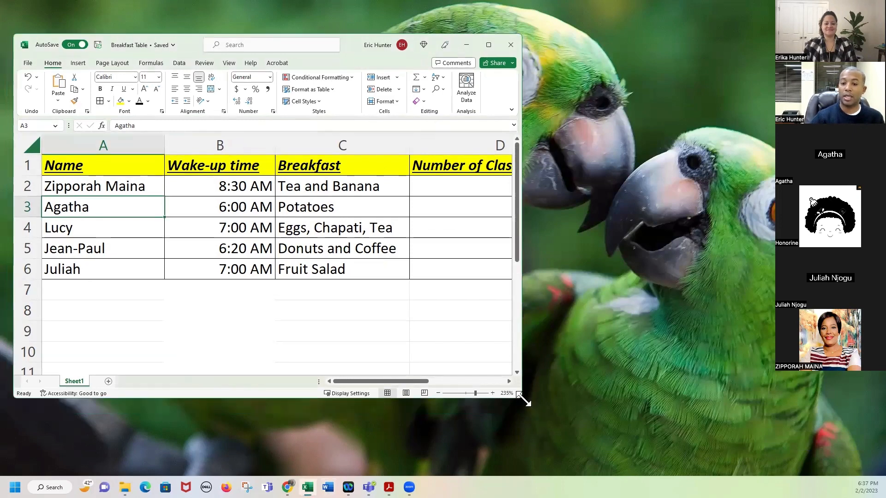
pyautogui.moveTo(523, 401); pyautogui.dragTo(857, 467)
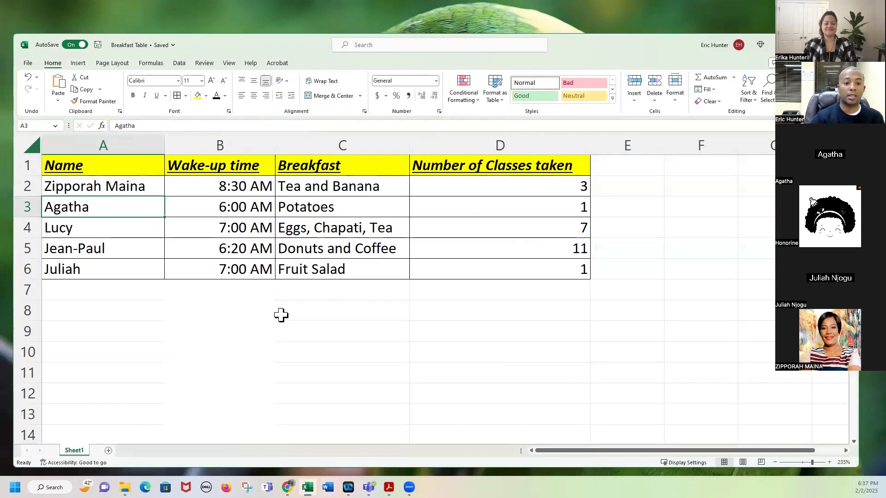
pyautogui.click(831, 462)
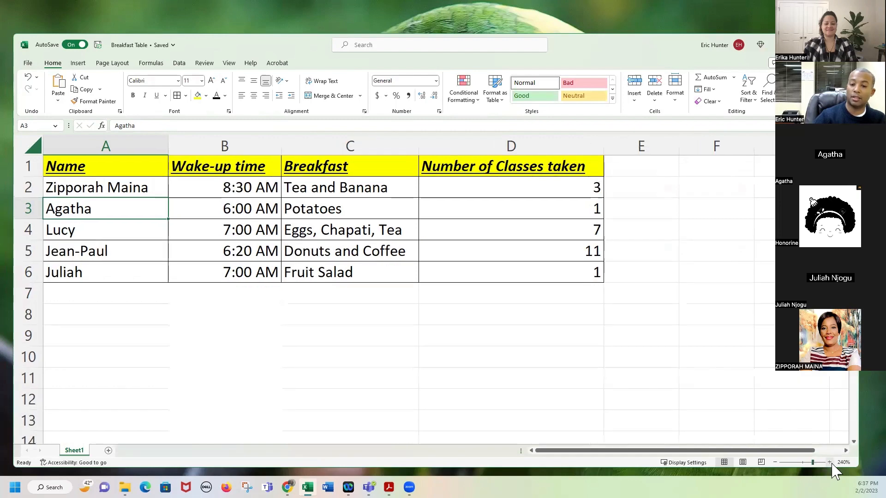
pyautogui.click(830, 462)
pyautogui.click(830, 462)
pyautogui.click(830, 462)
pyautogui.click(830, 463)
pyautogui.click(831, 462)
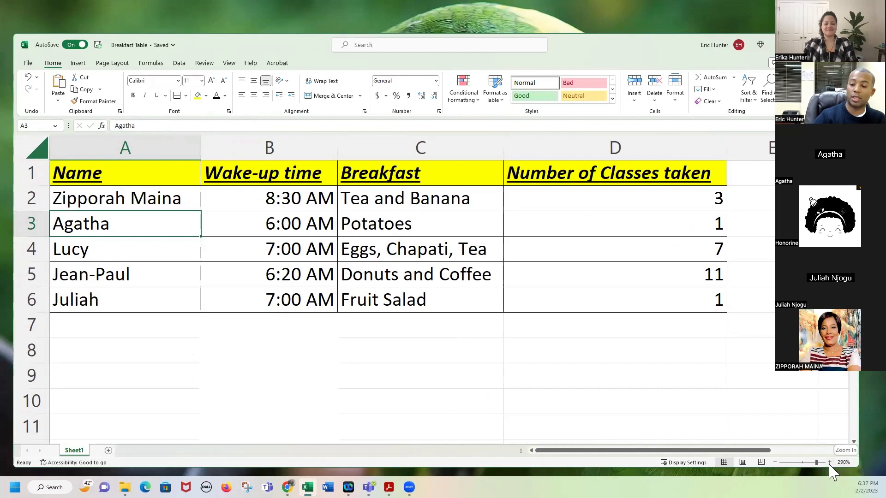
pyautogui.click(830, 463)
pyautogui.click(831, 463)
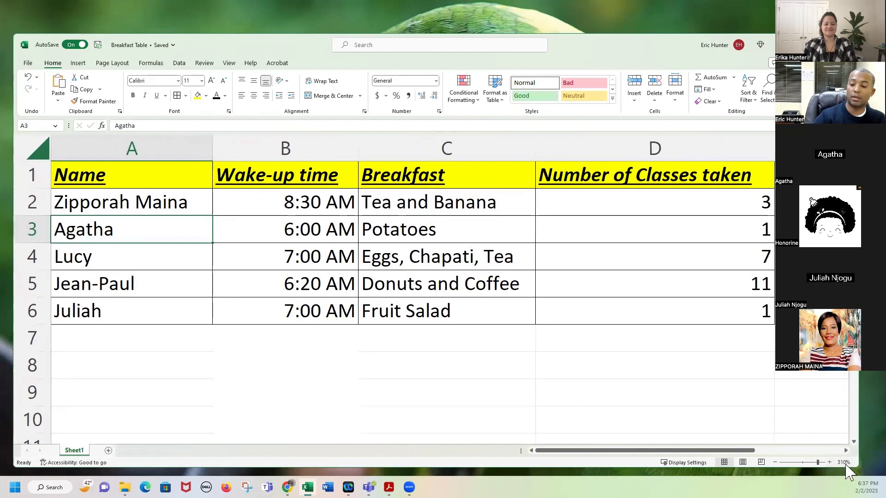
pyautogui.click(831, 463)
pyautogui.click(830, 463)
pyautogui.click(830, 463)
pyautogui.click(830, 462)
pyautogui.click(831, 462)
pyautogui.click(831, 463)
pyautogui.click(830, 463)
pyautogui.click(830, 462)
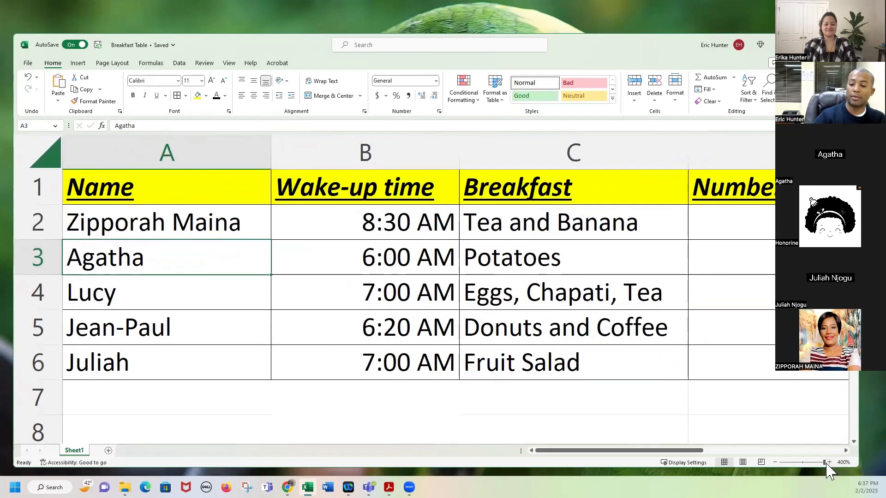
# Zoom out, then back in to about 250% so the whole table shows, selecting C7.
pyautogui.moveTo(825, 464); pyautogui.dragTo(801, 462)
pyautogui.moveTo(790, 458); pyautogui.dragTo(802, 464)
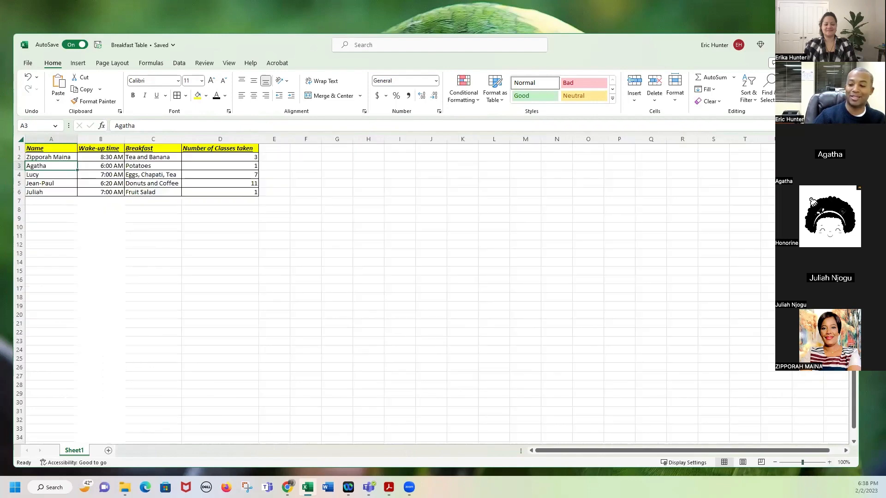
pyautogui.click(830, 461)
pyautogui.click(831, 462)
pyautogui.click(831, 462)
pyautogui.click(830, 462)
pyautogui.click(831, 462)
pyautogui.click(831, 462)
pyautogui.click(831, 462)
pyautogui.click(831, 462)
pyautogui.click(831, 462)
pyautogui.click(830, 462)
pyautogui.click(831, 462)
pyautogui.click(830, 462)
pyautogui.click(831, 462)
pyautogui.click(830, 462)
pyautogui.click(830, 462)
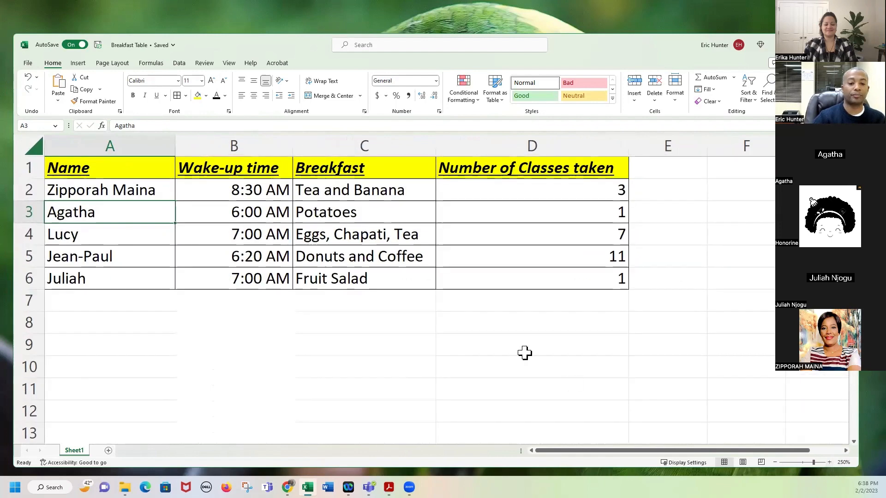
pyautogui.click(355, 303)
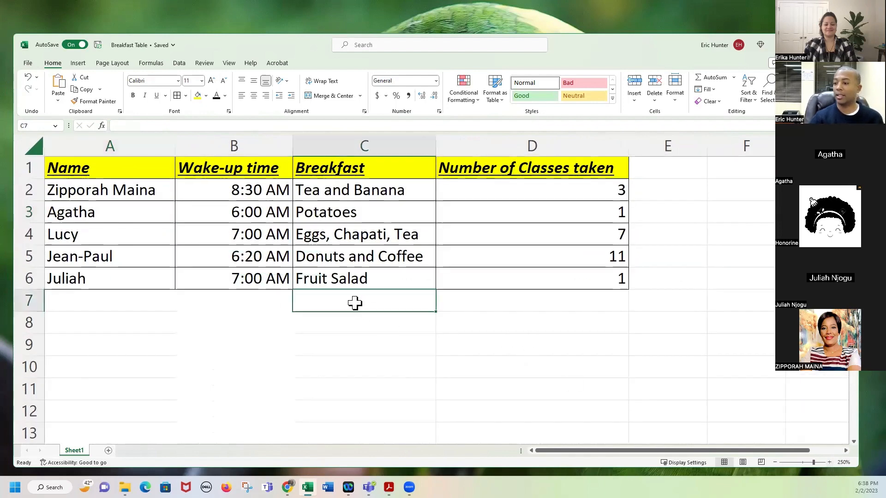
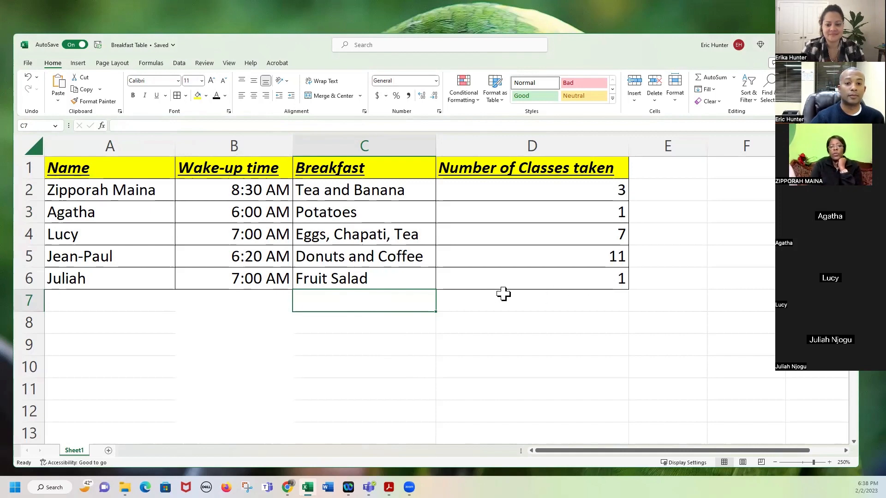
# Select the student names, wake-up times and class counts in columns A, B and D.
pyautogui.click(98, 193)
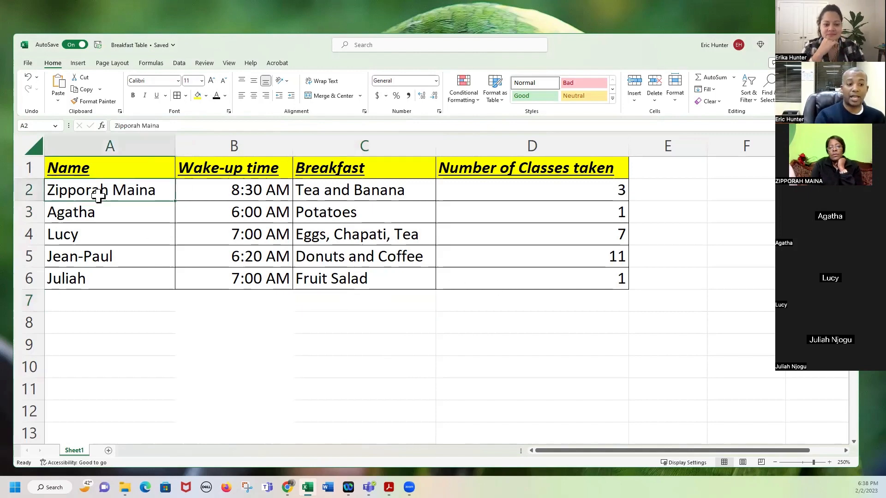
pyautogui.click(69, 211)
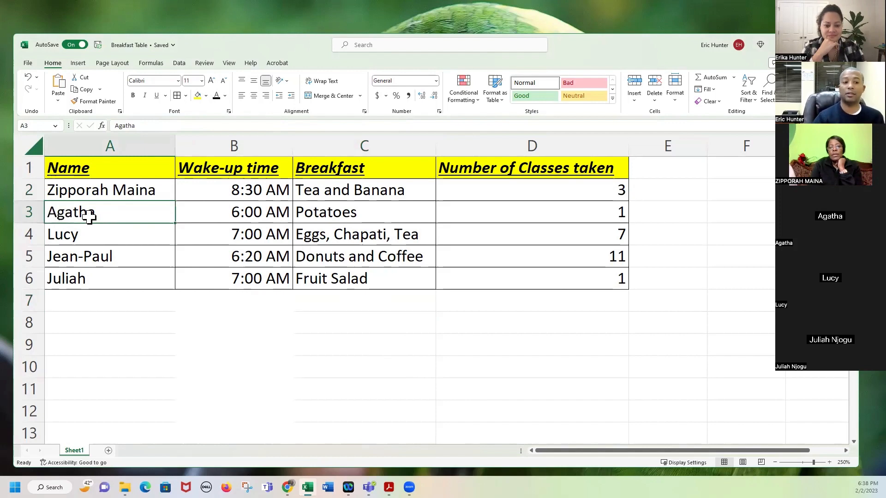
pyautogui.scroll(-1, 124, 215)
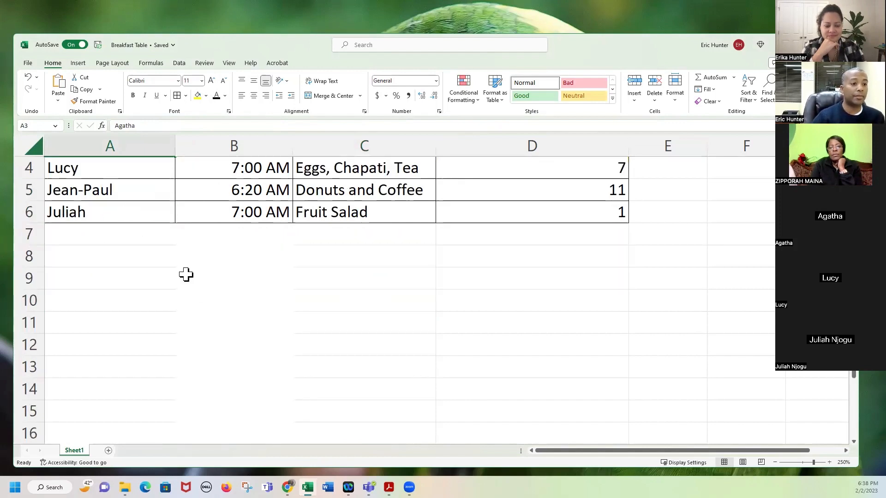
pyautogui.scroll(1, 140, 223)
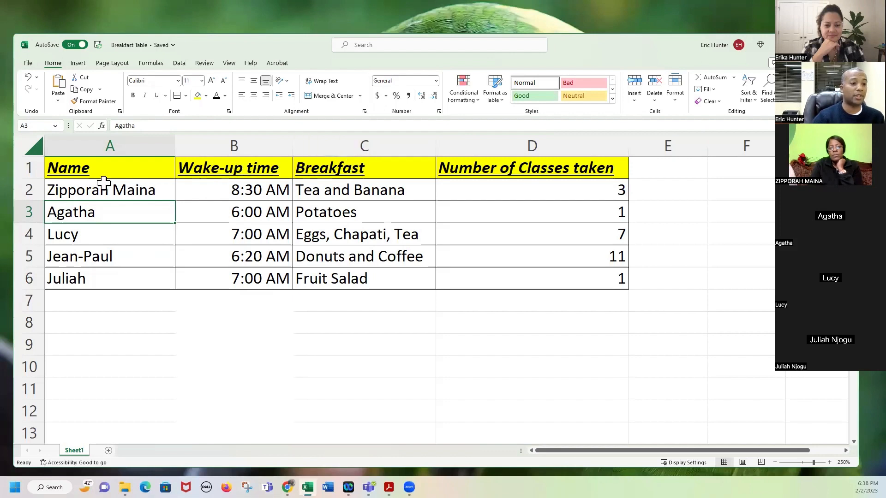
pyautogui.moveTo(99, 192); pyautogui.dragTo(107, 285)
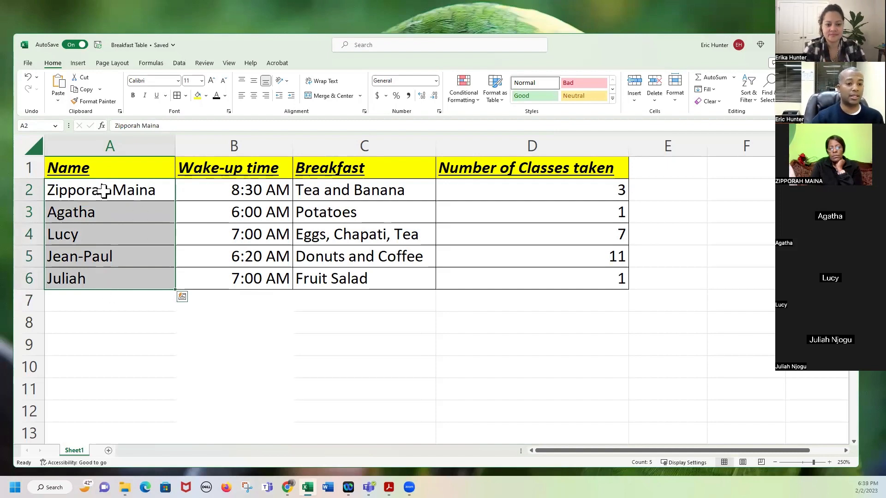
pyautogui.moveTo(247, 194); pyautogui.dragTo(239, 278)
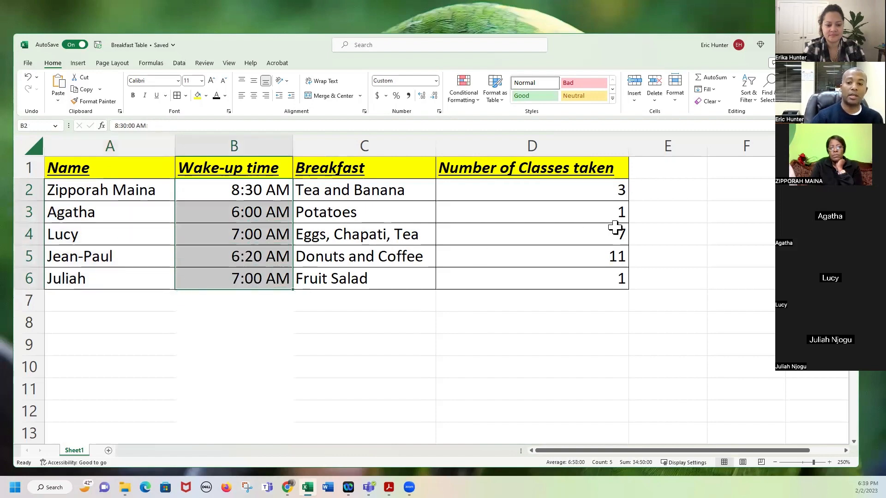
pyautogui.moveTo(595, 194); pyautogui.dragTo(603, 269)
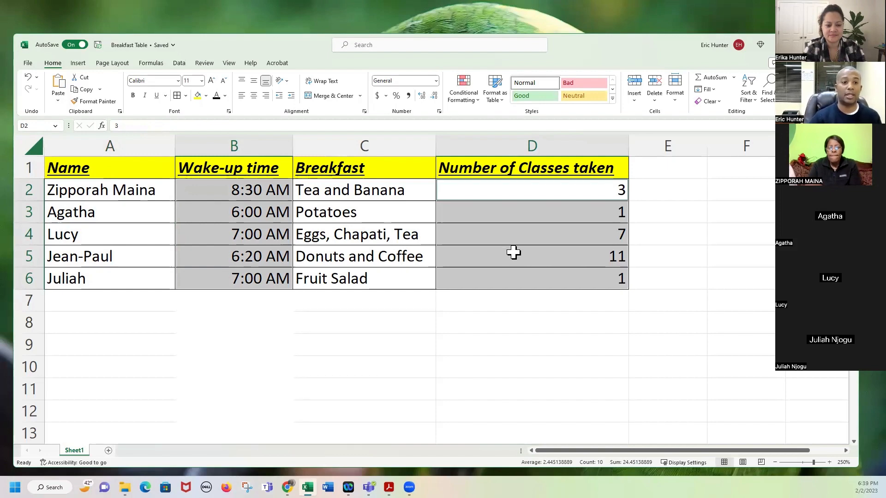
pyautogui.click(257, 233)
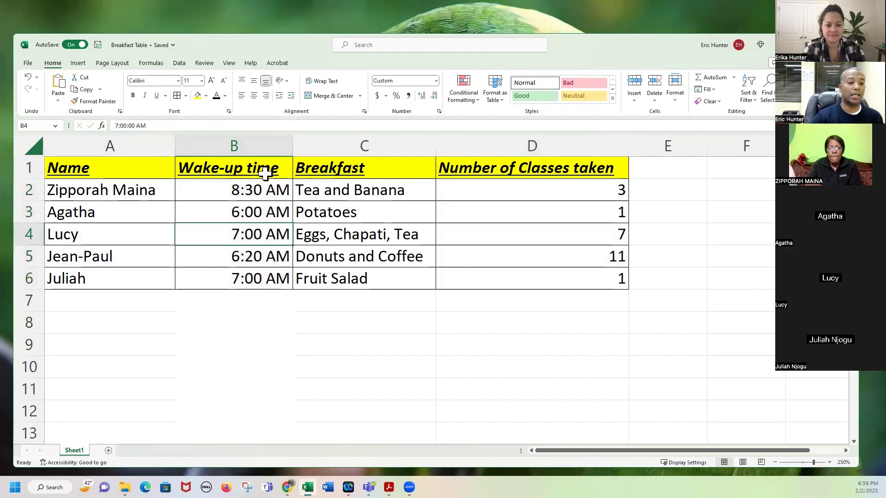
# Try left, center and right alignment on B2:B6, settling on left alignment.
pyautogui.moveTo(264, 188); pyautogui.dragTo(267, 277)
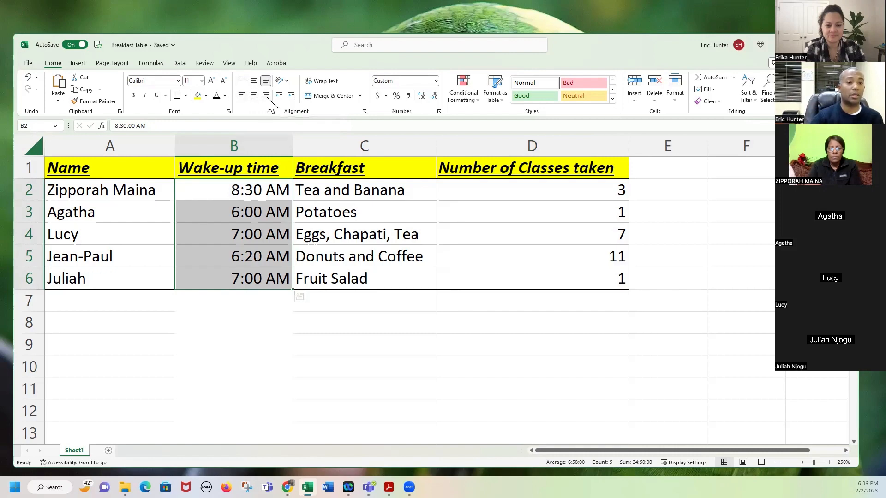
pyautogui.click(242, 96)
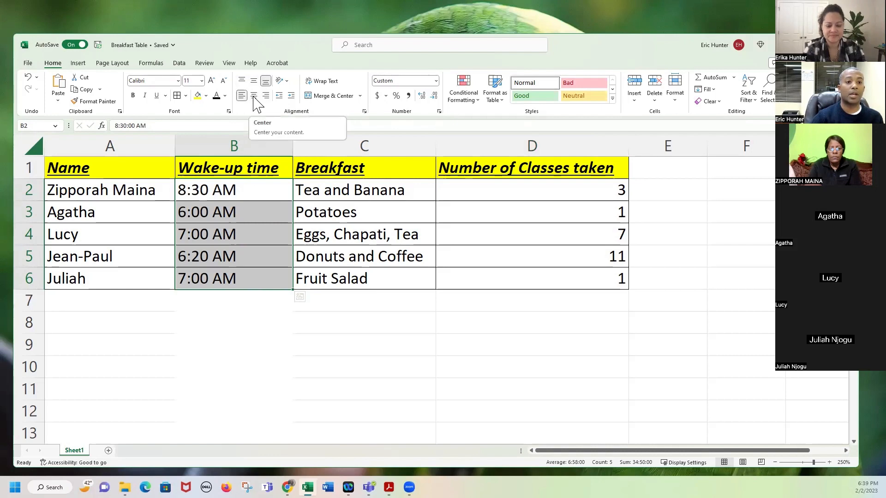
pyautogui.click(254, 96)
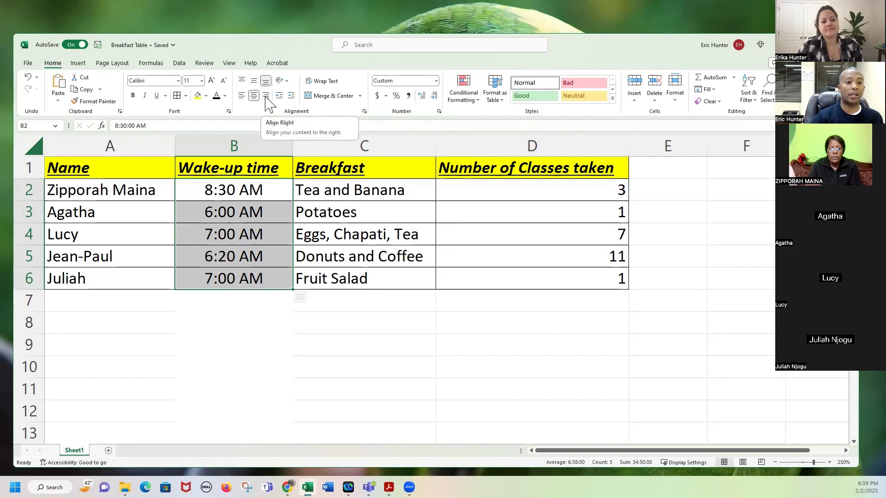
pyautogui.click(266, 96)
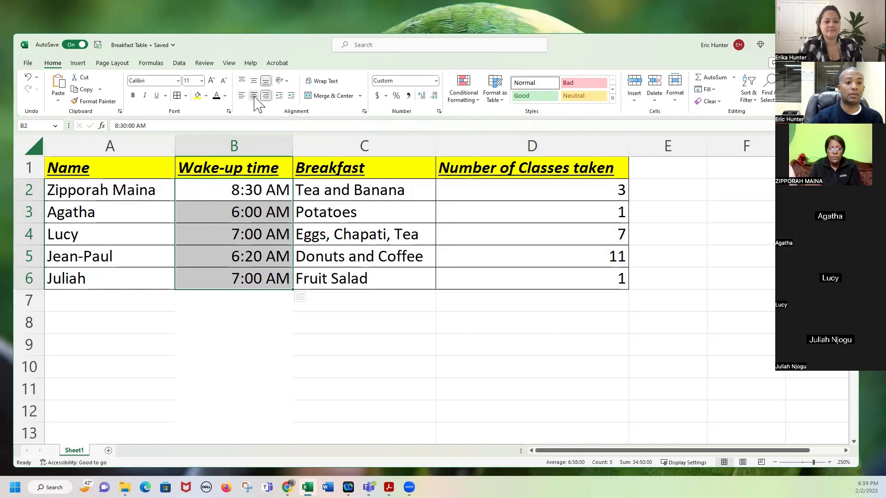
pyautogui.click(254, 96)
pyautogui.click(241, 96)
pyautogui.click(257, 233)
pyautogui.moveTo(257, 196); pyautogui.dragTo(257, 278)
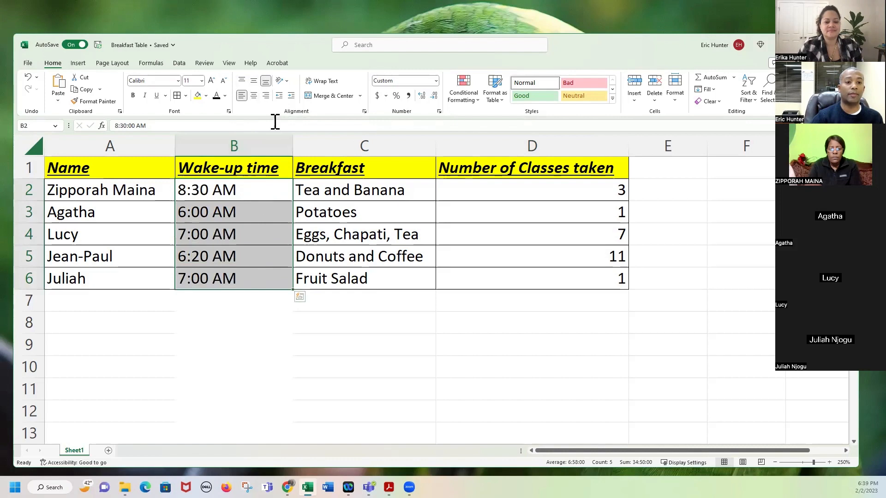
pyautogui.click(253, 96)
pyautogui.click(266, 96)
pyautogui.click(242, 95)
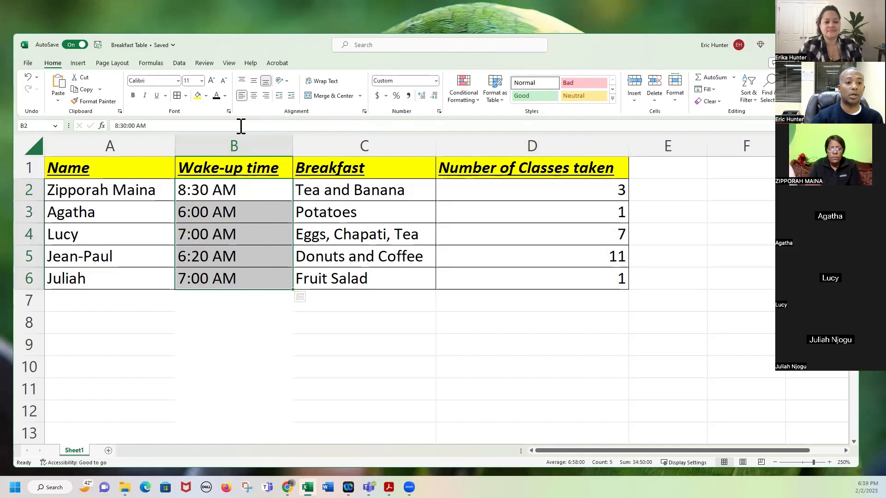
pyautogui.click(245, 233)
# Make rows 2–6 much taller and select the first student's row A2:D2.
pyautogui.moveTo(40, 204); pyautogui.dragTo(41, 443)
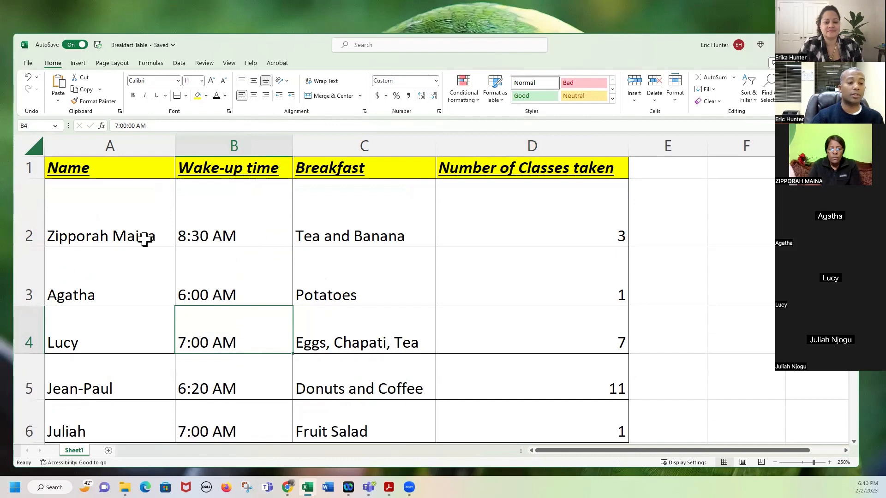
pyautogui.moveTo(140, 234); pyautogui.dragTo(372, 234)
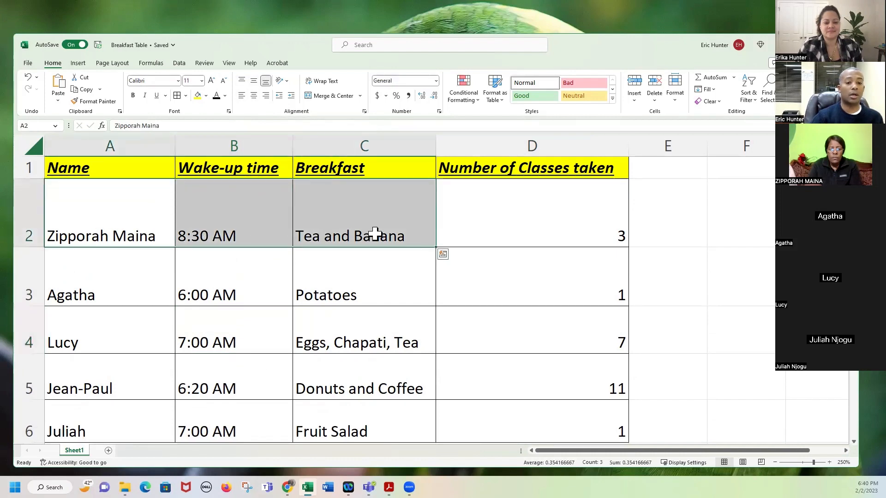
pyautogui.moveTo(552, 244); pyautogui.dragTo(122, 241)
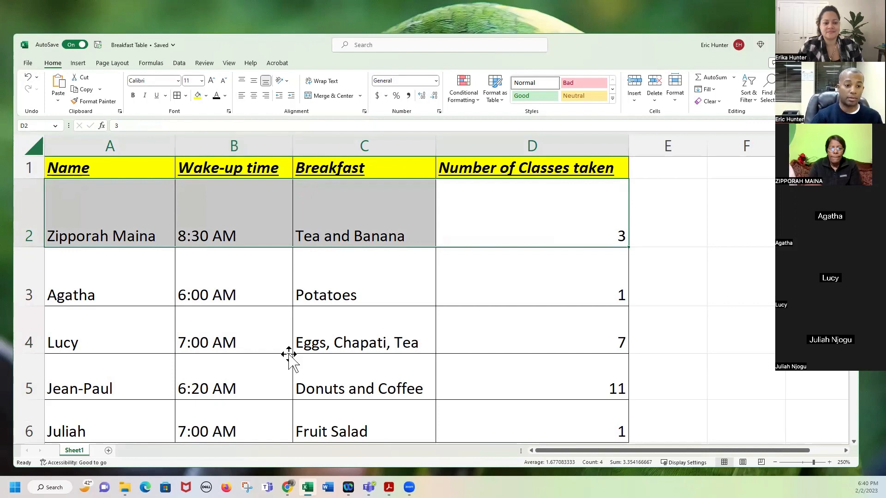
# Select the whole table A1:D6.
pyautogui.moveTo(144, 168); pyautogui.dragTo(540, 350)
pyautogui.scroll(1, 540, 362)
pyautogui.scroll(-1, 506, 337)
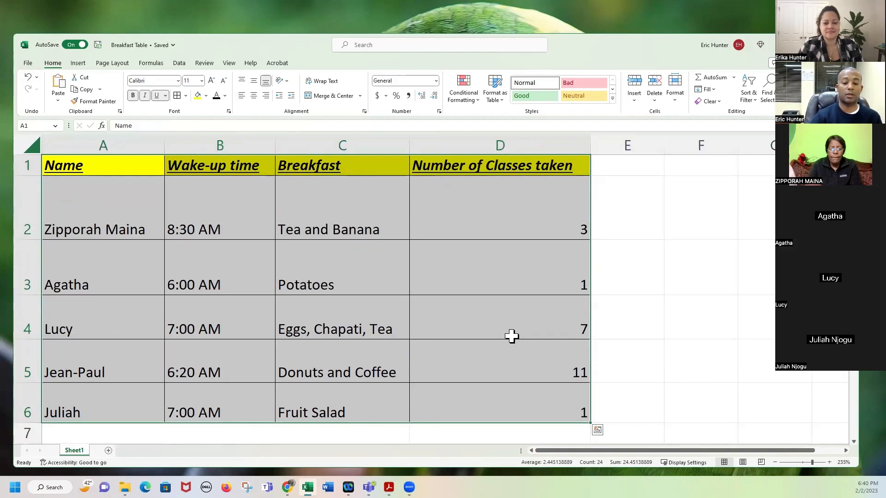
# Center the A1:D6 contents horizontally and vertically, then deselect the table.
pyautogui.click(254, 95)
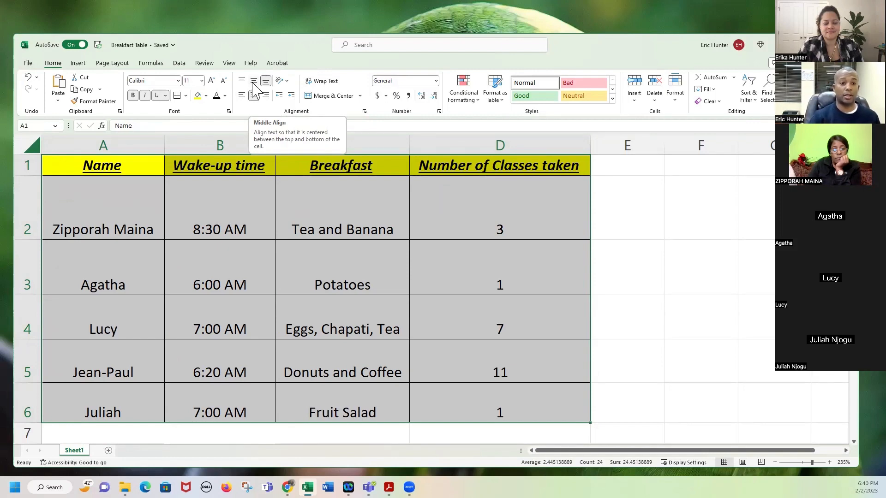
pyautogui.click(254, 82)
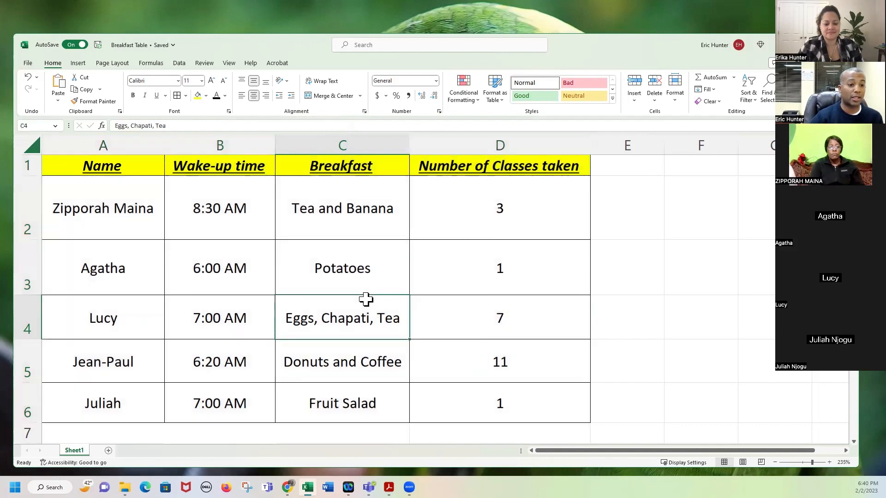
pyautogui.click(365, 300)
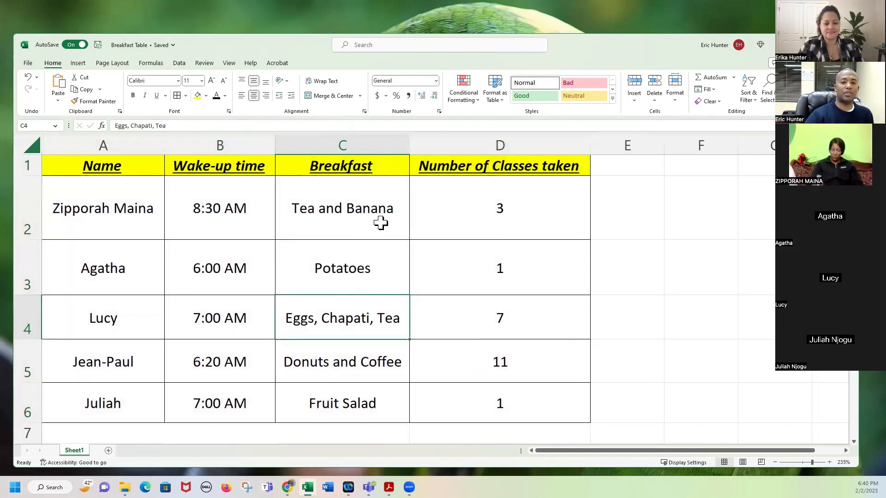
# Select headers A1:D1 and step their font size up to 20, then back to 16.
pyautogui.click(140, 169)
pyautogui.moveTo(179, 164); pyautogui.dragTo(483, 163)
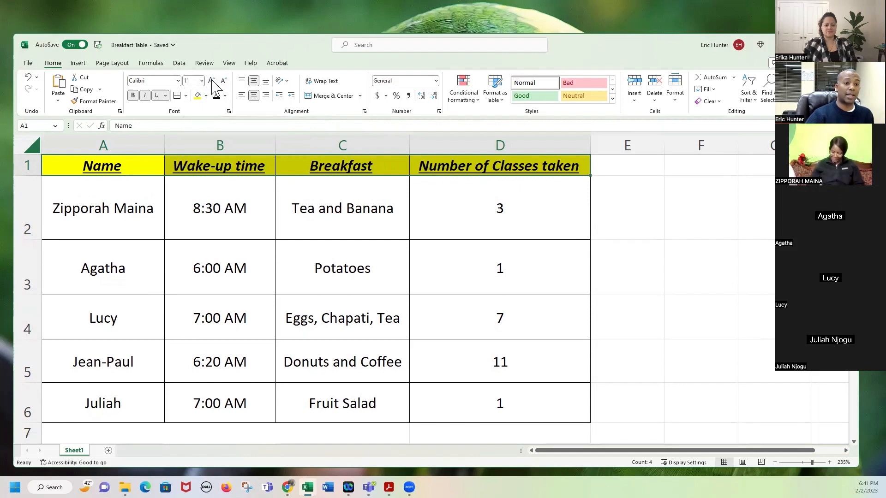
pyautogui.click(211, 82)
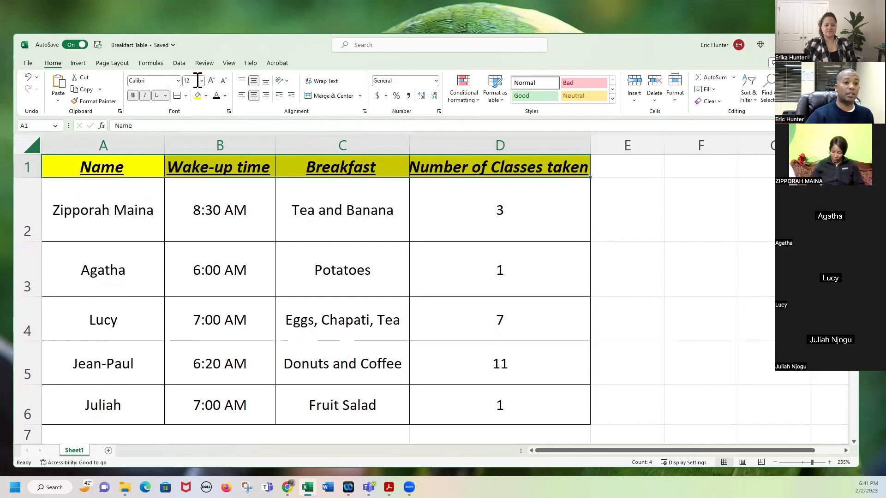
pyautogui.click(212, 82)
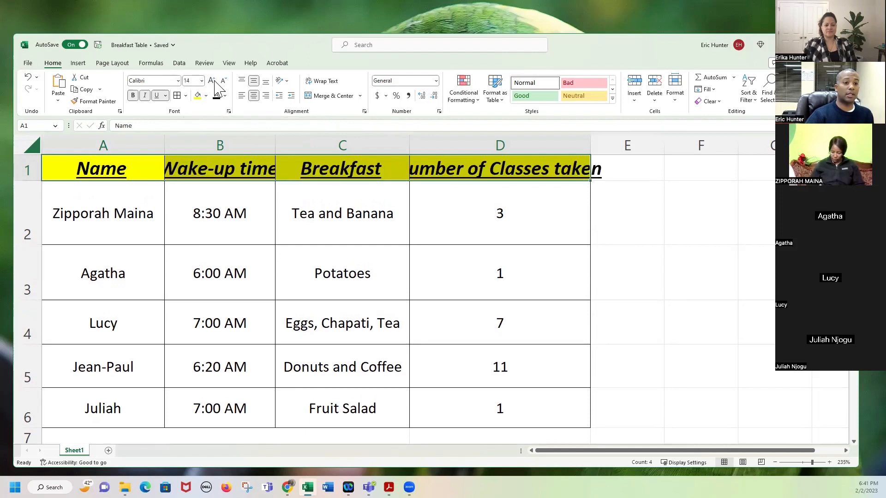
pyautogui.click(211, 82)
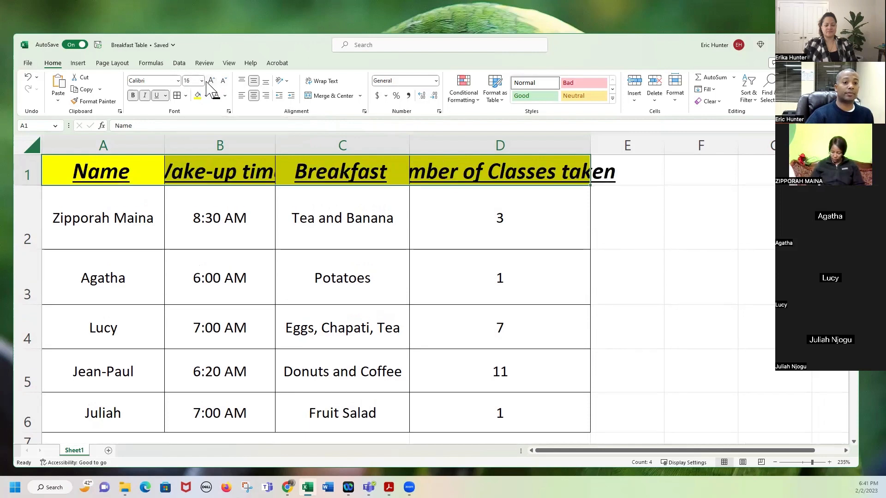
pyautogui.doubleClick(212, 82)
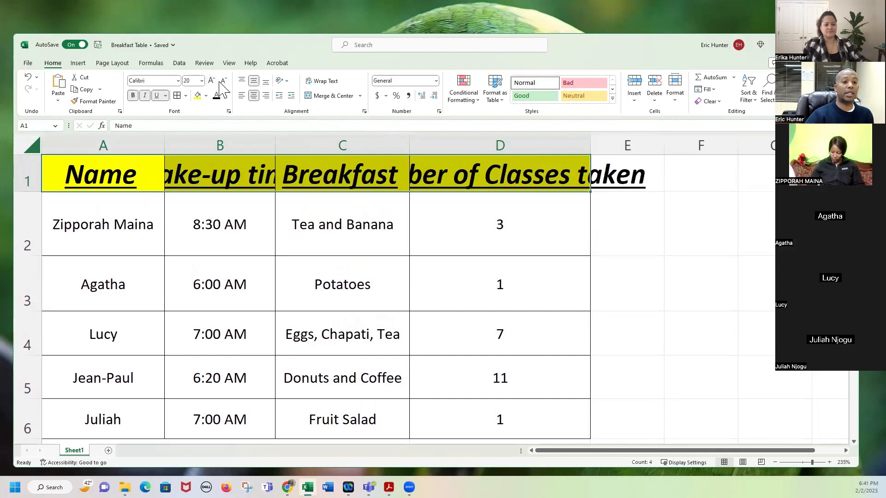
pyautogui.doubleClick(223, 81)
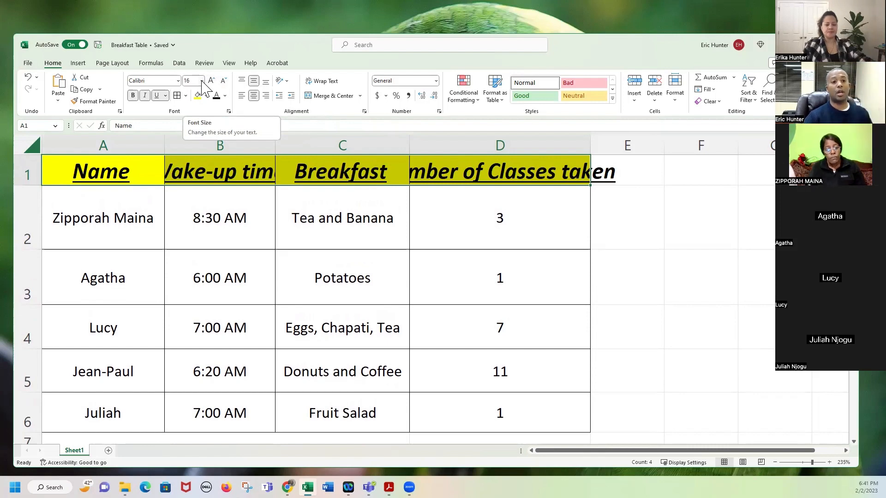
# Set the header font size to 20 from the size list and inspect each header.
pyautogui.click(201, 81)
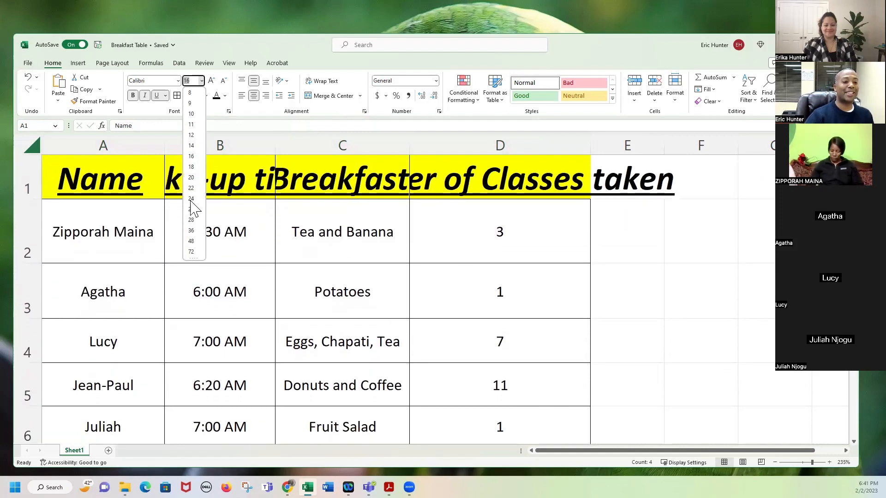
pyautogui.click(191, 177)
pyautogui.click(361, 241)
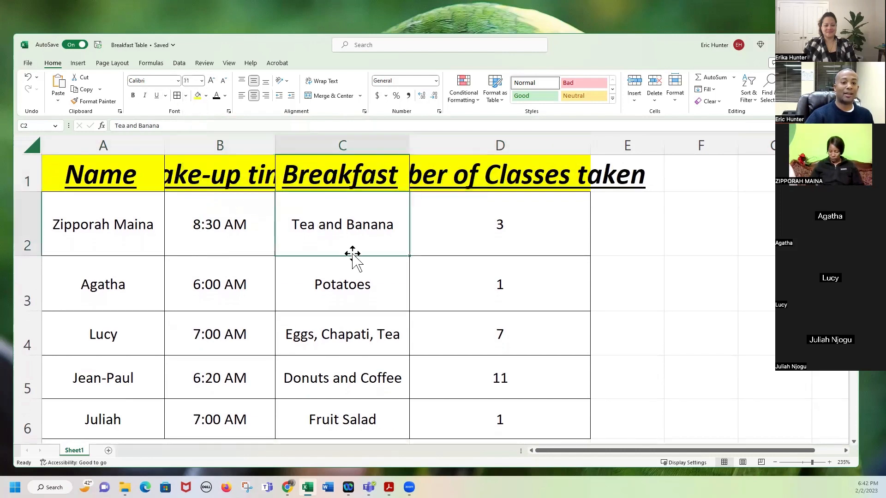
pyautogui.click(159, 174)
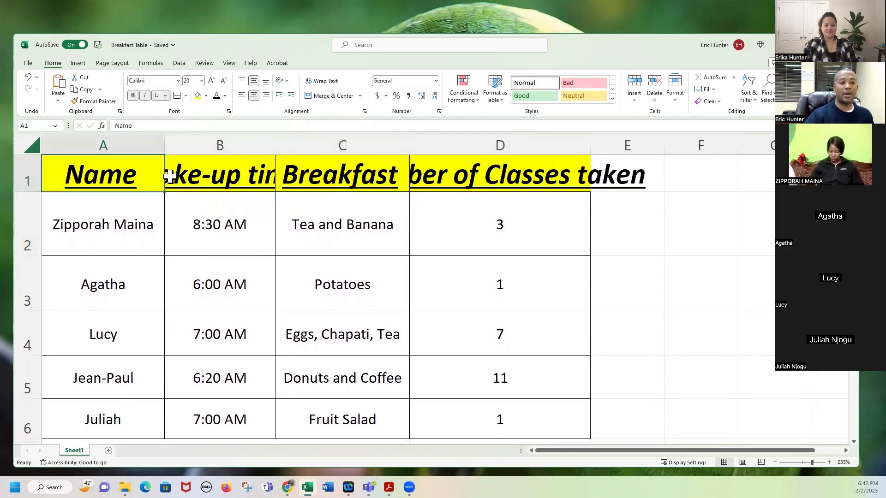
pyautogui.click(208, 174)
pyautogui.click(379, 175)
pyautogui.click(548, 183)
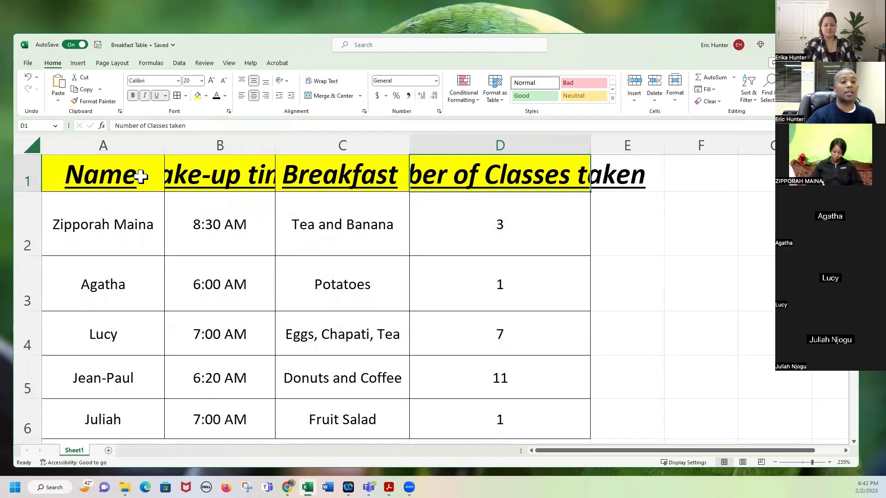
# Turn on Wrap Text for the Name and Wake-up time headers A1:B1.
pyautogui.moveTo(140, 176); pyautogui.dragTo(272, 168)
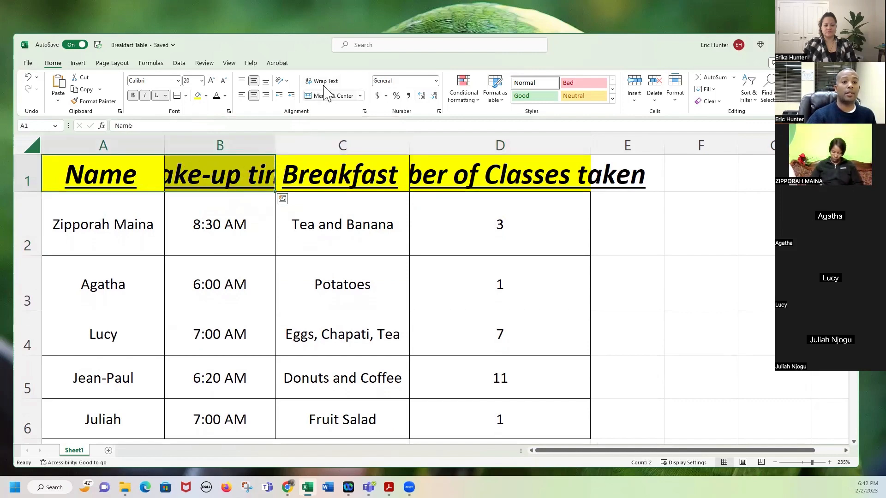
pyautogui.click(198, 181)
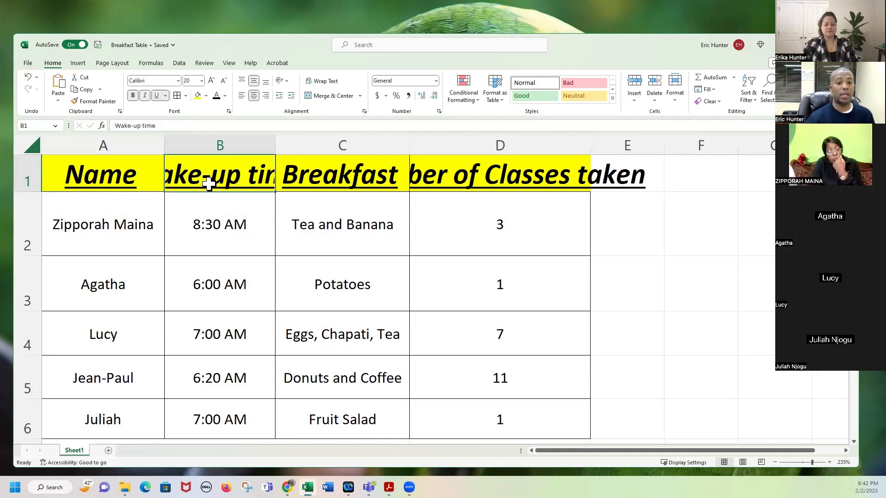
pyautogui.moveTo(144, 178); pyautogui.dragTo(198, 178)
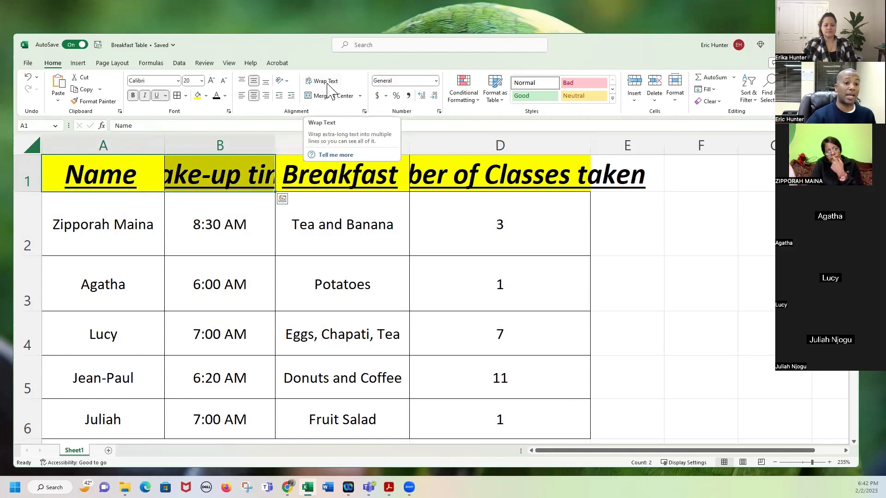
pyautogui.click(326, 81)
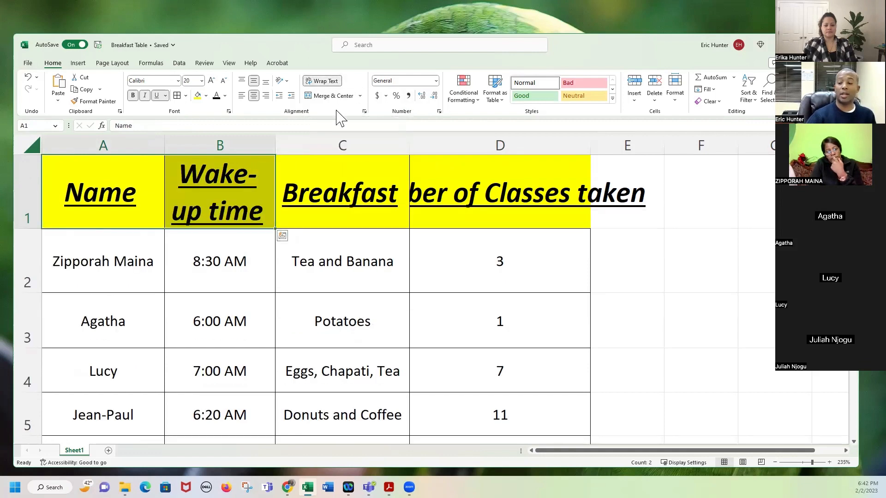
# Select the Breakfast and Number of Classes taken headers C1:D1.
pyautogui.click(369, 189)
pyautogui.click(438, 188)
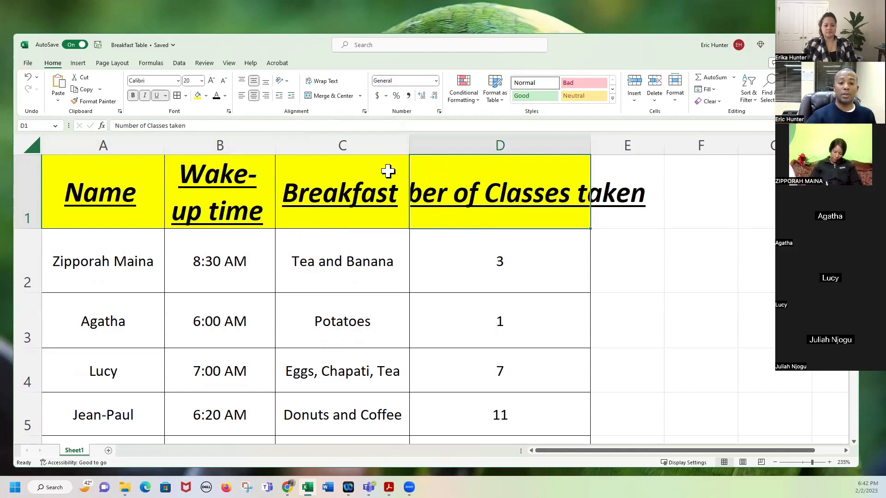
pyautogui.moveTo(390, 172); pyautogui.dragTo(431, 170)
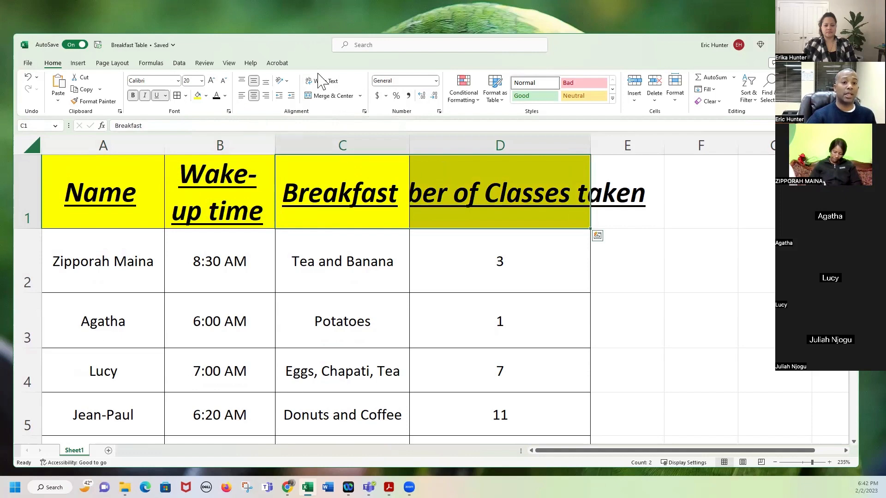
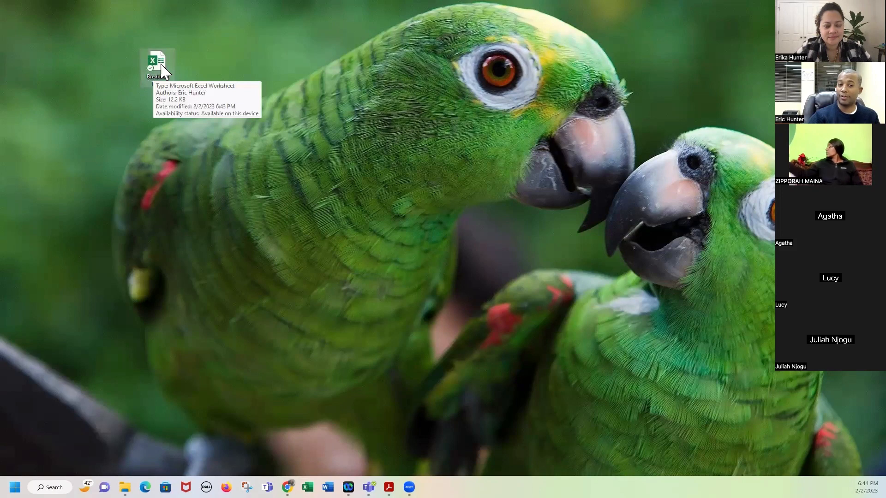
# Group Breakfast Table with Hello, Sample Letter, Handout D - Definitions and Baptism invite on the left of the desktop.
pyautogui.moveTo(162, 70); pyautogui.dragTo(202, 66)
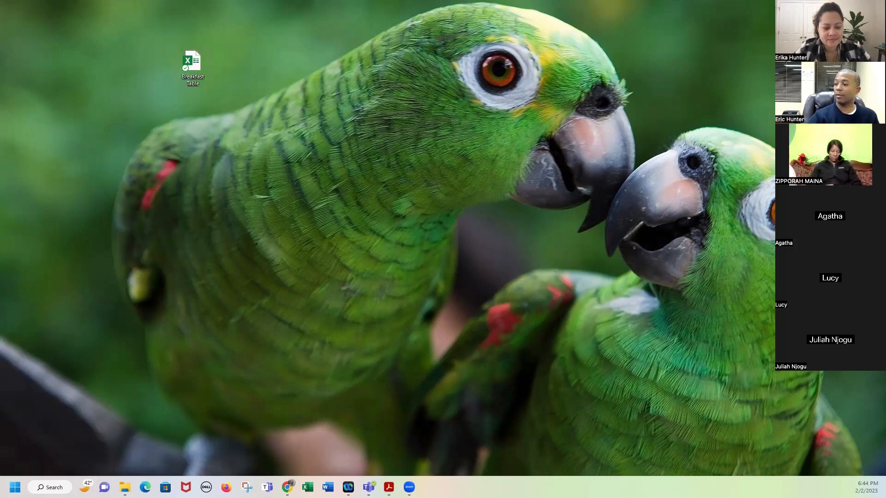
pyautogui.moveTo(724, 239); pyautogui.dragTo(161, 163)
pyautogui.moveTo(182, 65); pyautogui.dragTo(119, 99)
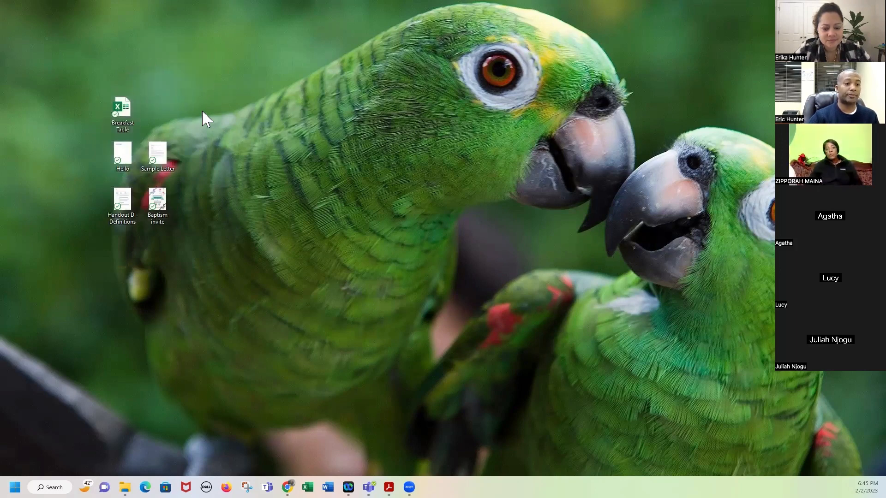
# Create a new desktop folder named 'Mission Africa', correcting the typo in the name.
pyautogui.rightClick(174, 90)
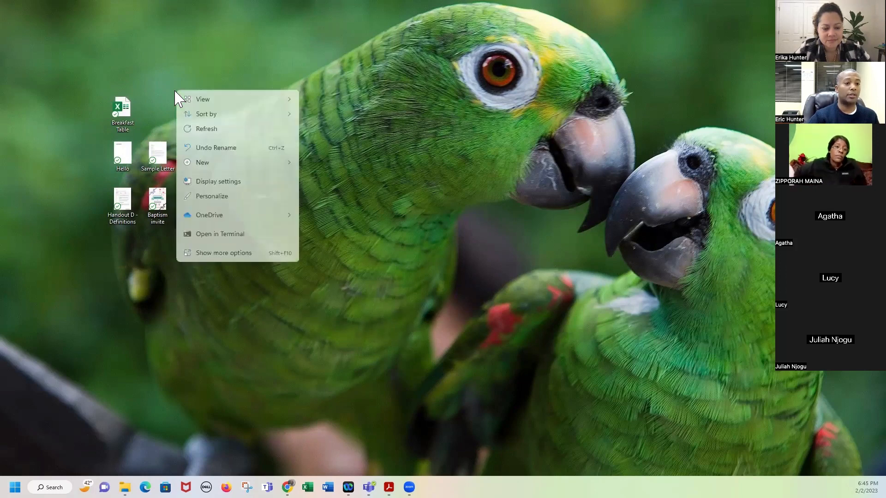
pyautogui.rightClick(174, 61)
pyautogui.moveTo(243, 138)
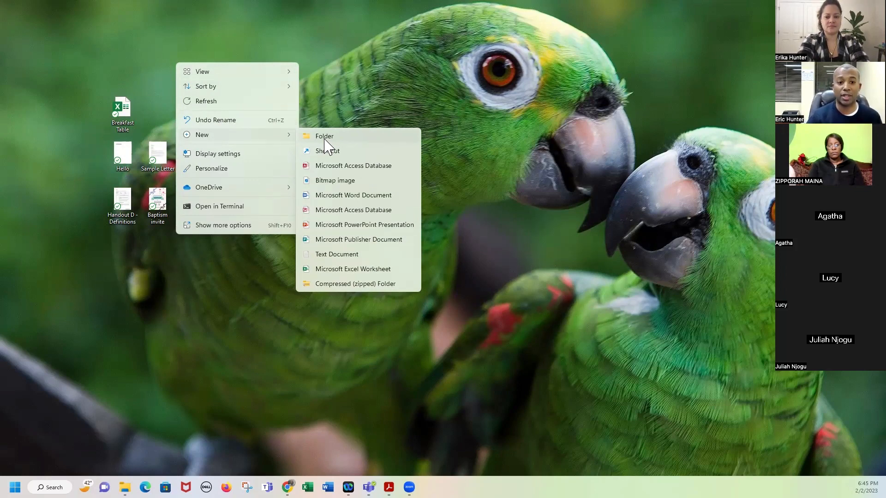
pyautogui.click(325, 138)
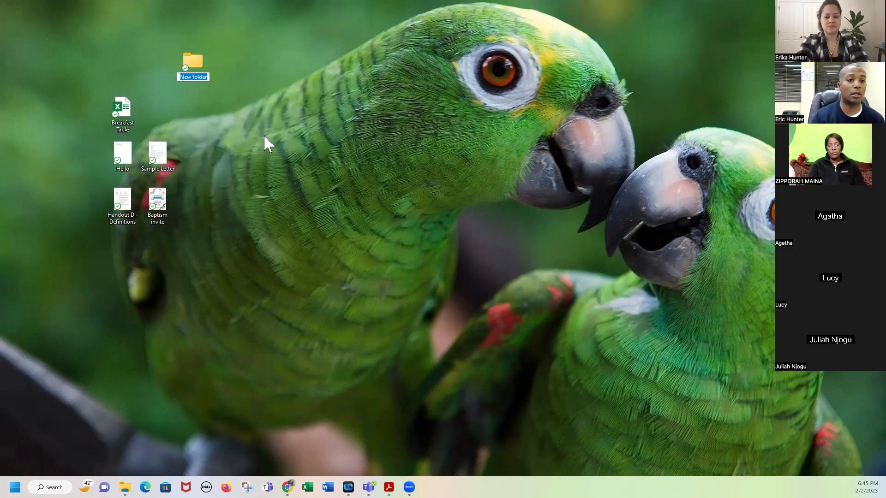
pyautogui.write('Mission')
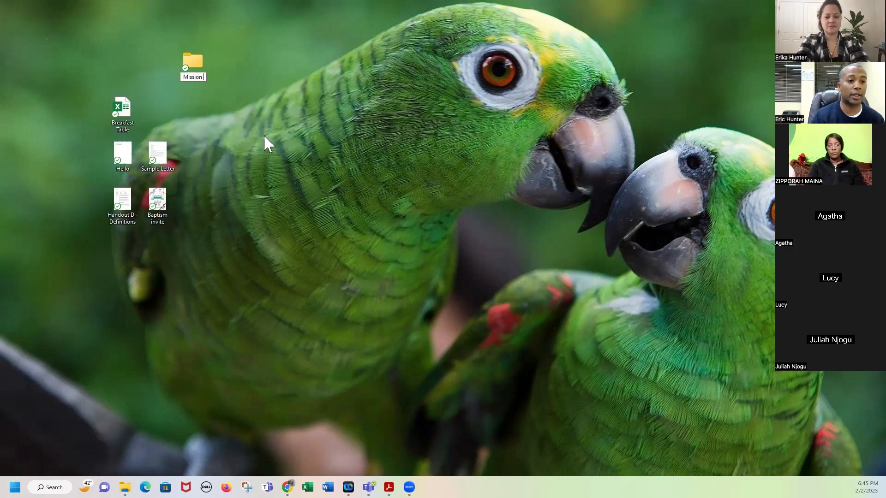
pyautogui.write(' Afriaca')
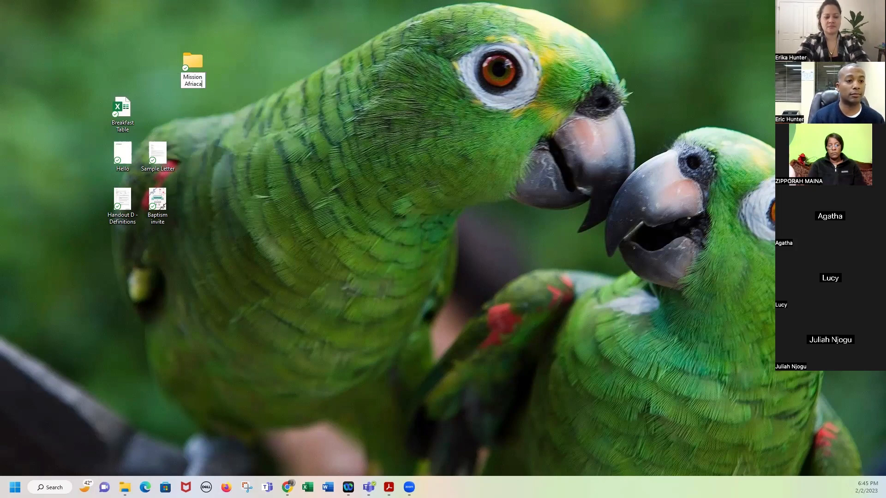
pyautogui.press('BackSpace')
pyautogui.press('BackSpace')
pyautogui.press('BackSpace')
pyautogui.write('ca')
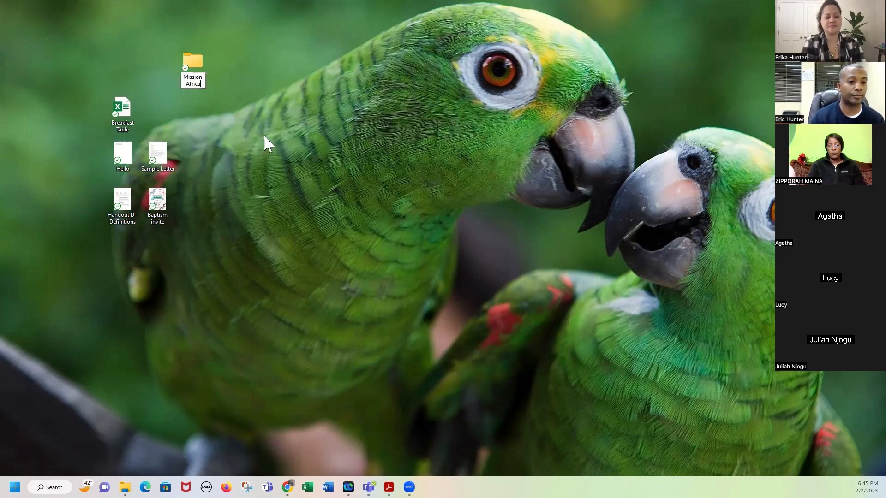
pyautogui.press('Return')
pyautogui.click(226, 149)
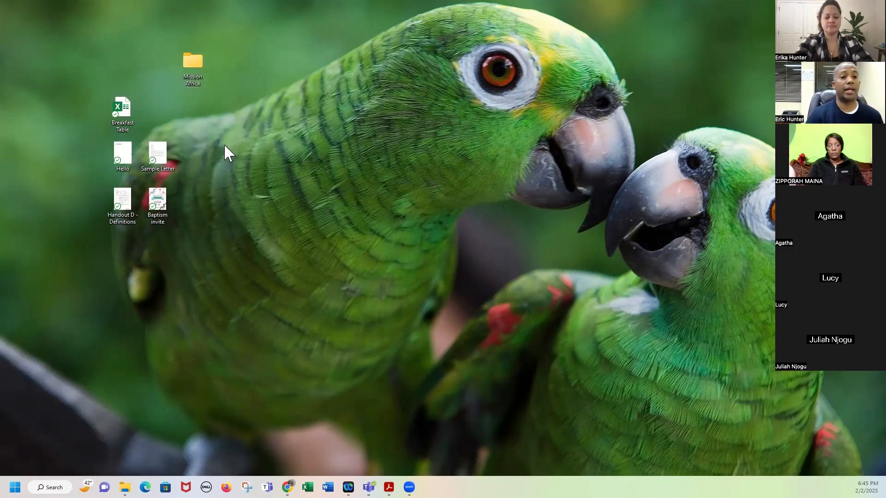
# Drag Breakfast Table, Sample Letter, Hello, Baptism invite and Handout D - Definitions into Mission Africa.
pyautogui.moveTo(95, 86); pyautogui.dragTo(203, 307)
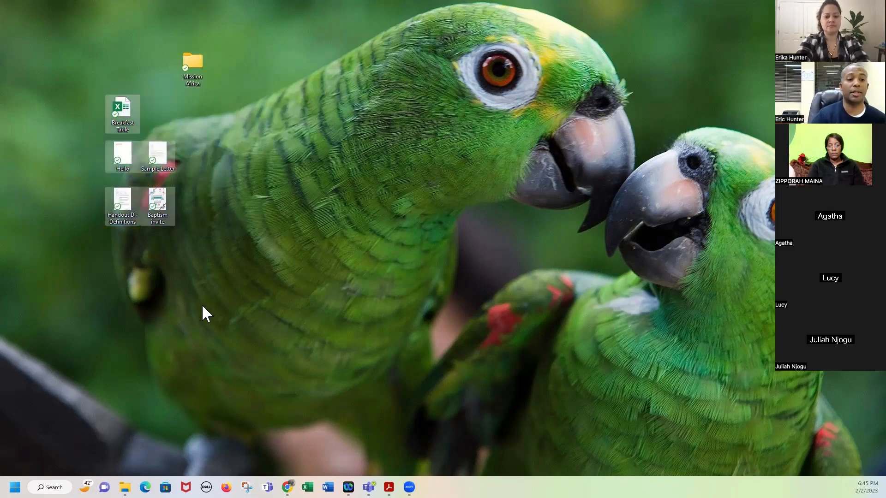
pyautogui.click(206, 247)
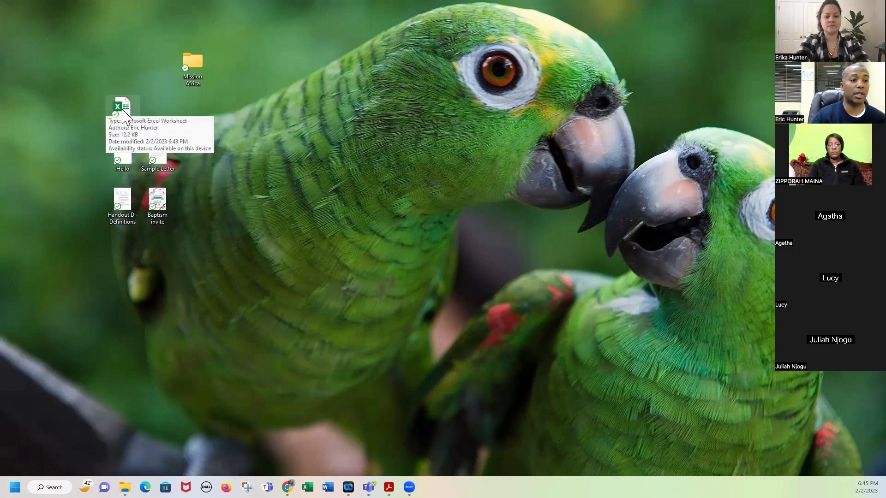
pyautogui.moveTo(131, 111); pyautogui.dragTo(192, 69)
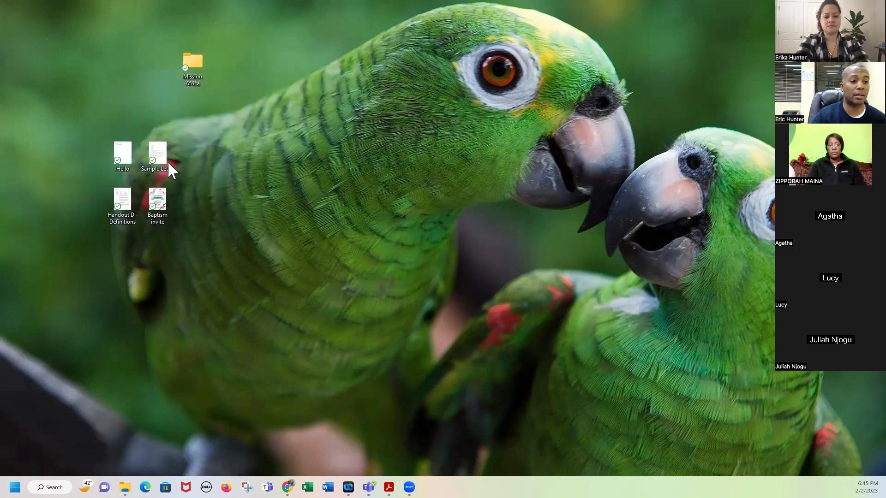
pyautogui.moveTo(160, 152); pyautogui.dragTo(192, 71)
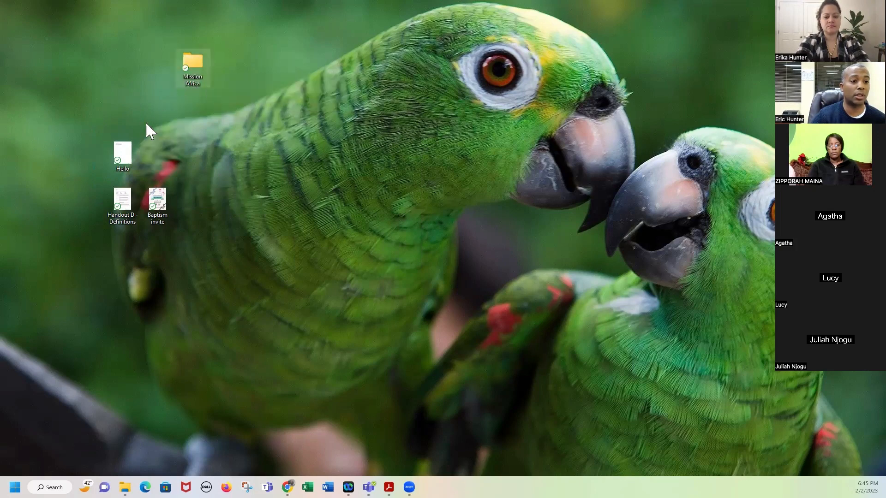
pyautogui.moveTo(132, 153); pyautogui.dragTo(194, 74)
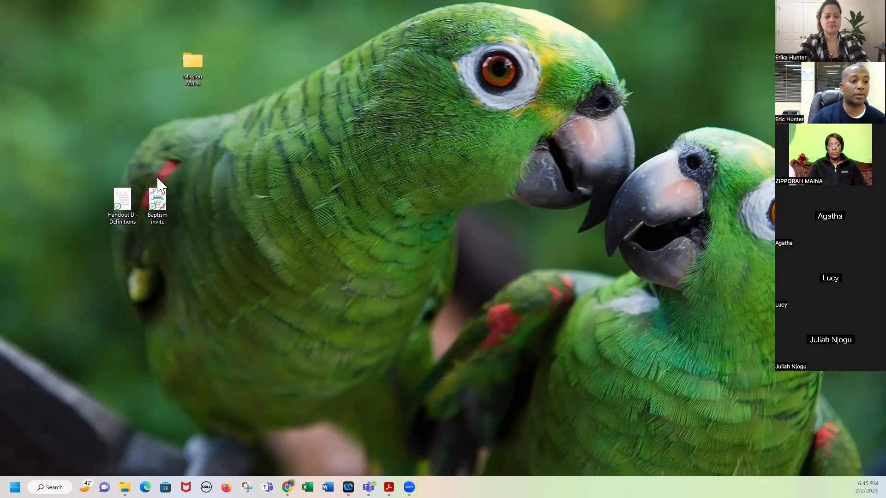
pyautogui.moveTo(157, 203); pyautogui.dragTo(190, 71)
pyautogui.moveTo(123, 200); pyautogui.dragTo(190, 74)
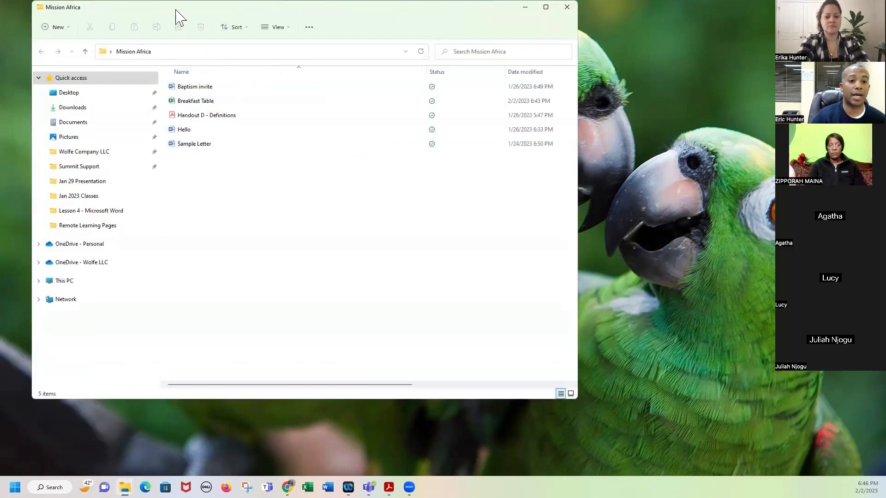
# Drag all five files from the Mission Africa window back onto the desktop, then minimise the window.
pyautogui.moveTo(175, 10); pyautogui.dragTo(381, 53)
pyautogui.click(402, 144)
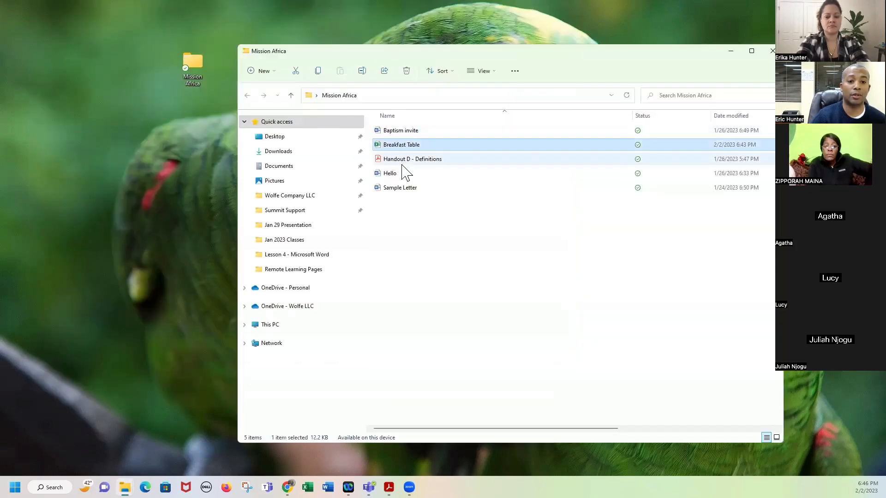
pyautogui.click(401, 188)
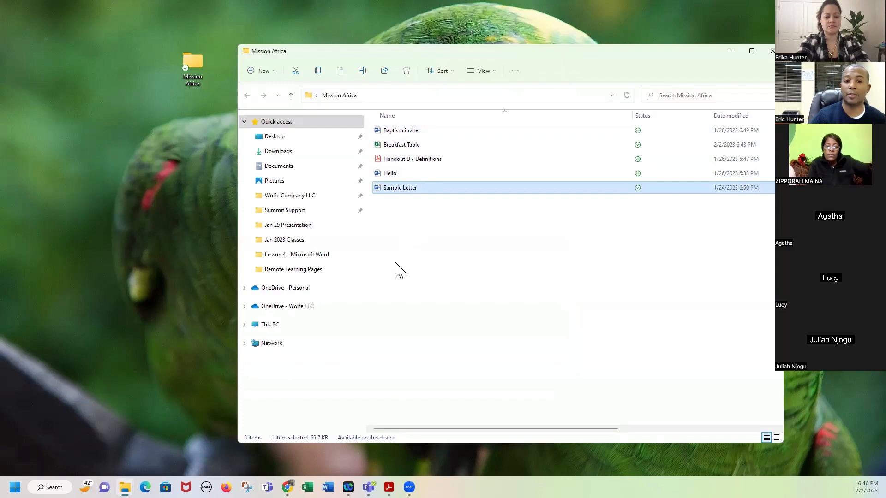
pyautogui.moveTo(445, 220); pyautogui.dragTo(116, 214)
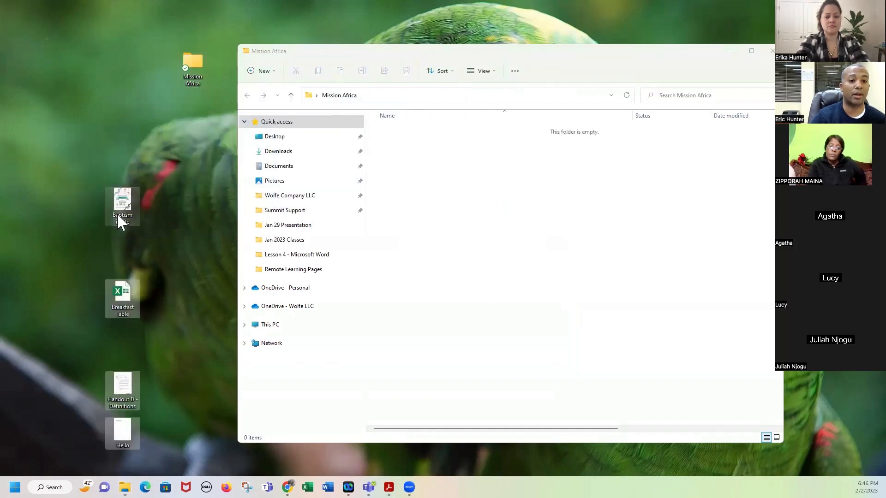
pyautogui.click(720, 59)
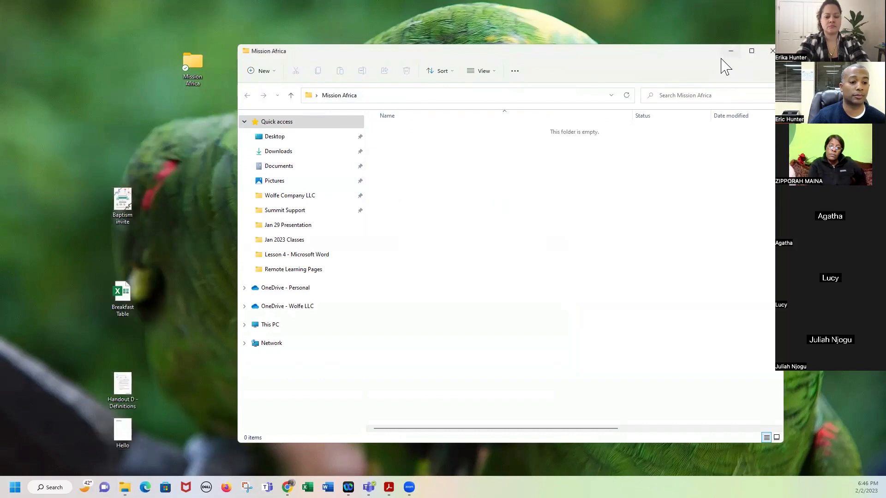
pyautogui.click(731, 51)
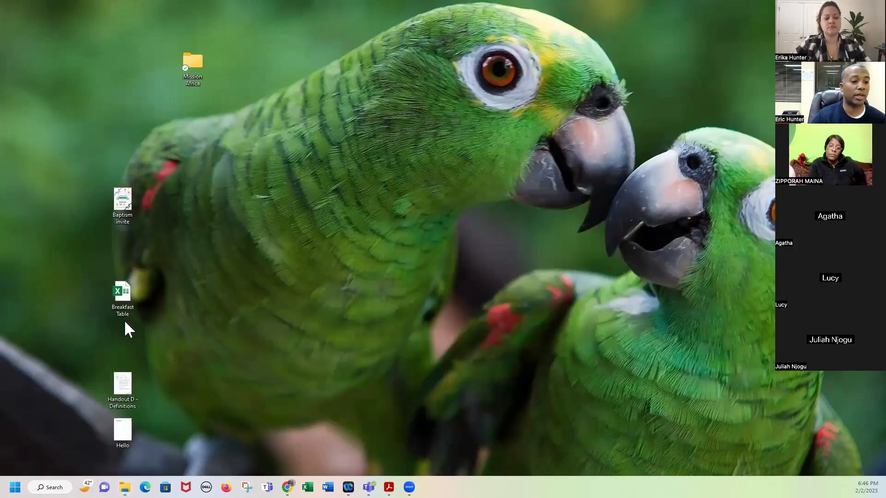
# Regroup the desktop file icons and move the Mission Africa folder one slot lower.
pyautogui.moveTo(123, 387); pyautogui.dragTo(105, 176)
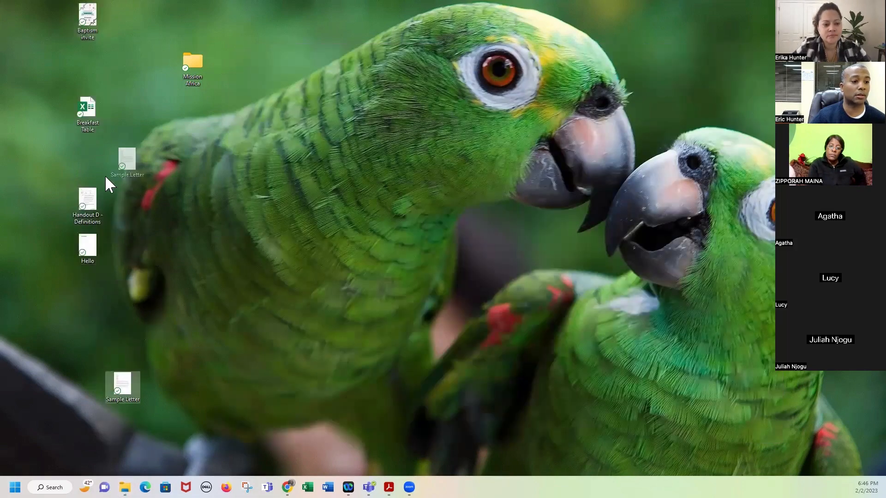
pyautogui.moveTo(85, 113); pyautogui.dragTo(80, 155)
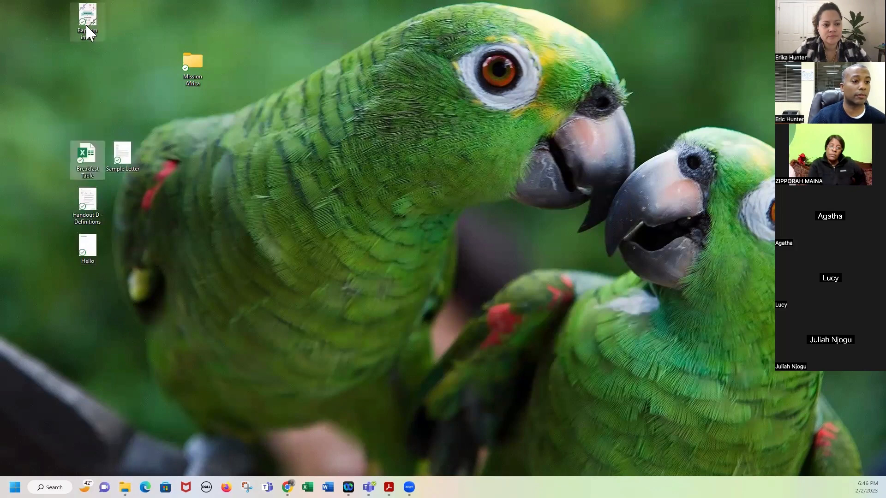
pyautogui.moveTo(88, 32); pyautogui.dragTo(139, 222)
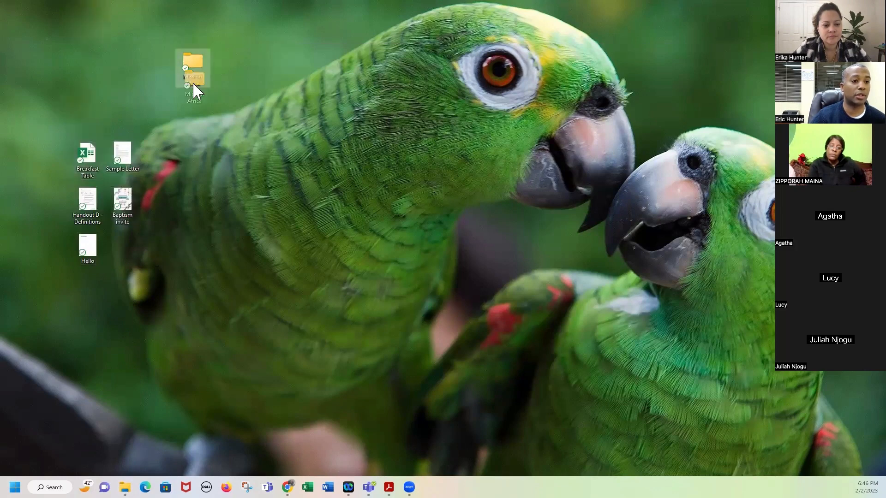
pyautogui.moveTo(192, 82); pyautogui.dragTo(194, 108)
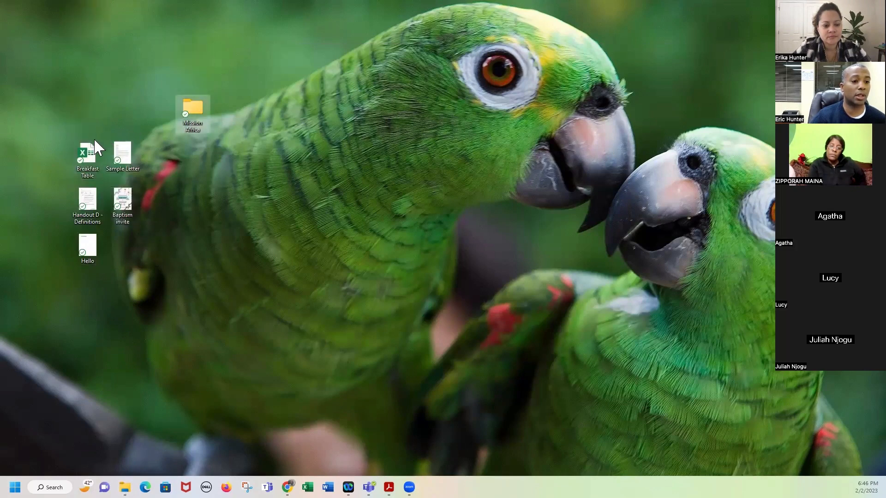
pyautogui.doubleClick(192, 110)
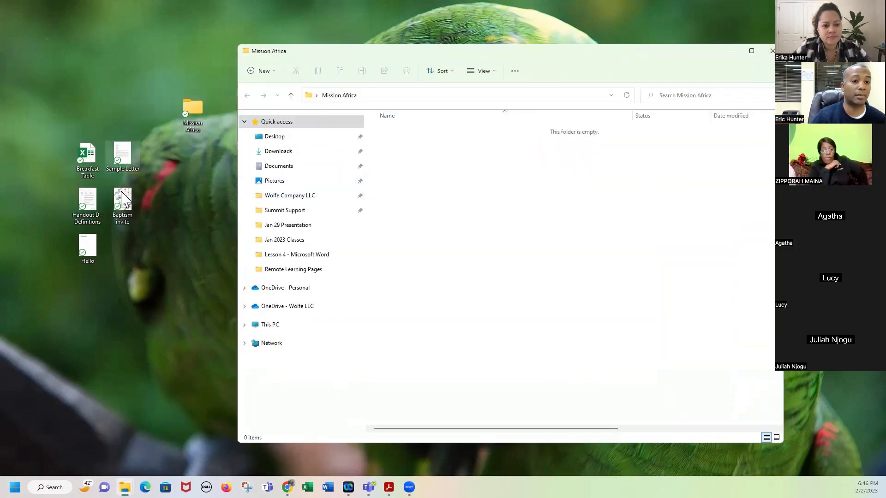
pyautogui.click(772, 51)
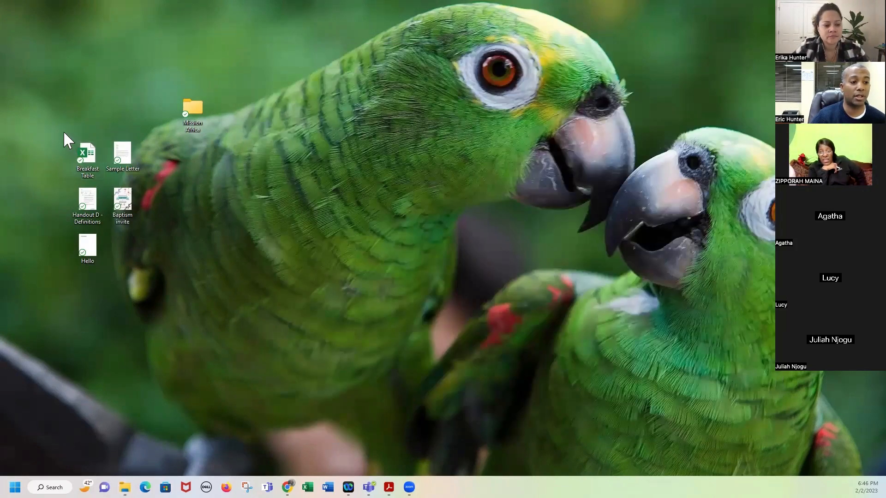
# Select the five document files, drop them into Mission Africa, and open the folder.
pyautogui.moveTo(64, 132); pyautogui.dragTo(86, 153)
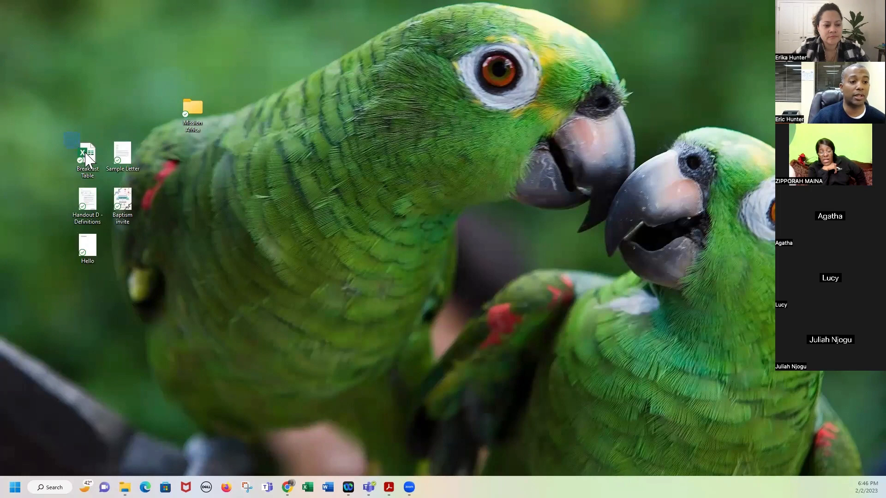
pyautogui.moveTo(115, 185); pyautogui.dragTo(152, 267)
pyautogui.moveTo(66, 126); pyautogui.dragTo(110, 210)
pyautogui.moveTo(133, 241); pyautogui.dragTo(146, 268)
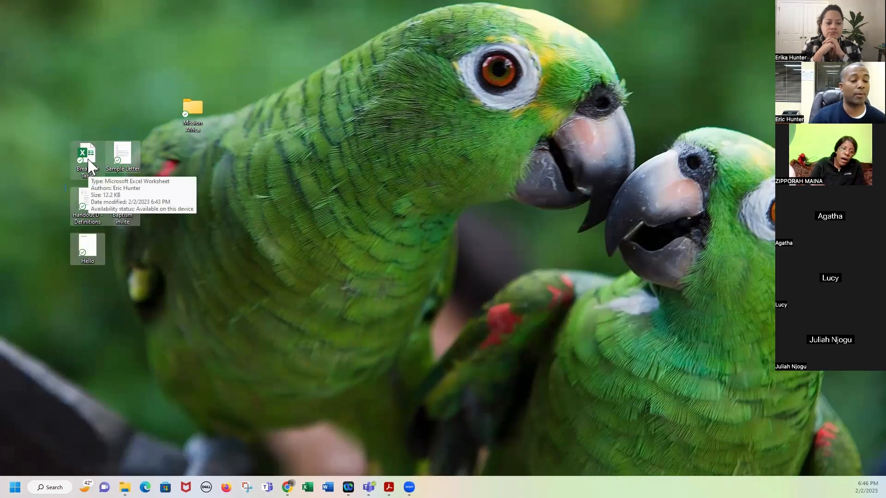
pyautogui.moveTo(91, 166); pyautogui.dragTo(195, 111)
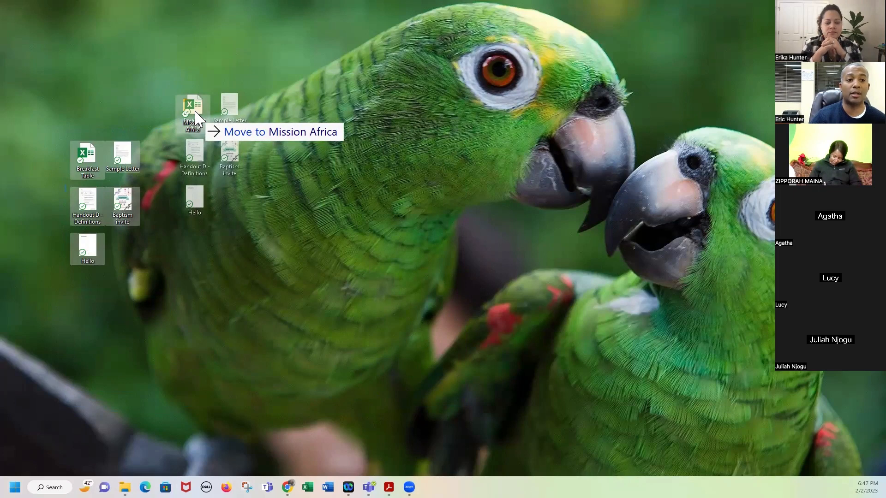
pyautogui.moveTo(196, 112); pyautogui.dragTo(195, 111)
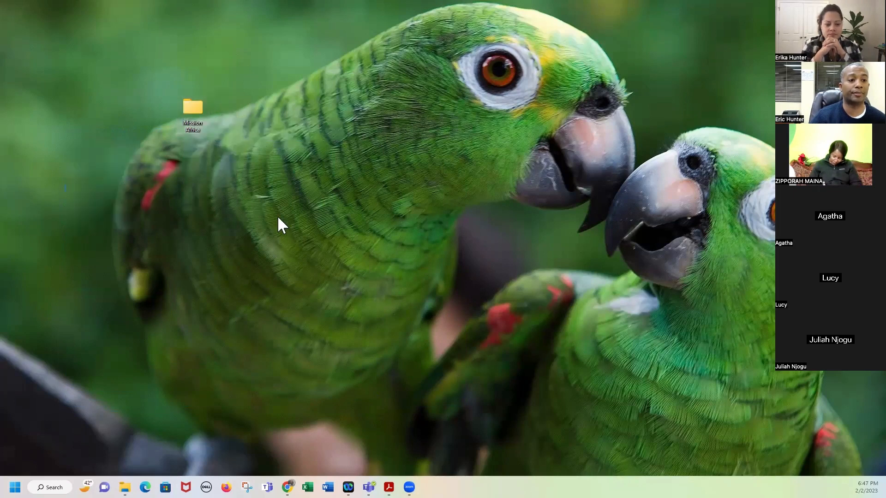
pyautogui.doubleClick(196, 116)
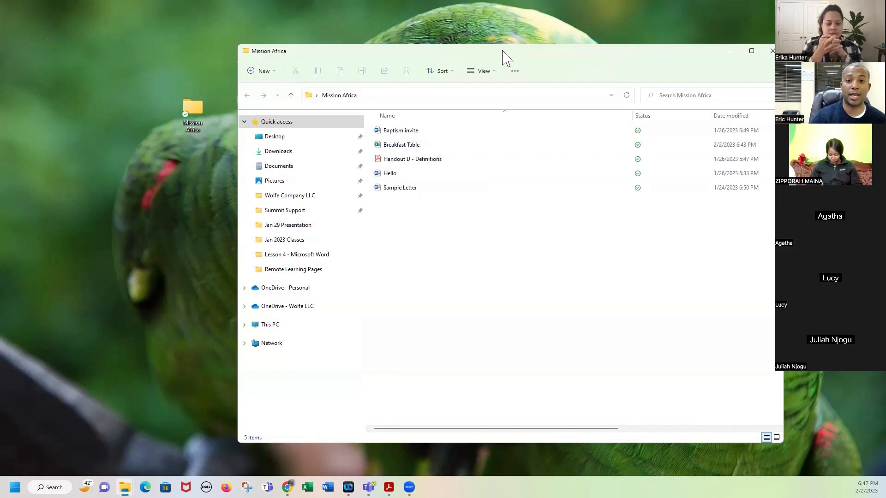
# Shrink the Mission Africa window and launch the Breakfast Table workbook from it.
pyautogui.moveTo(503, 45); pyautogui.dragTo(516, 148)
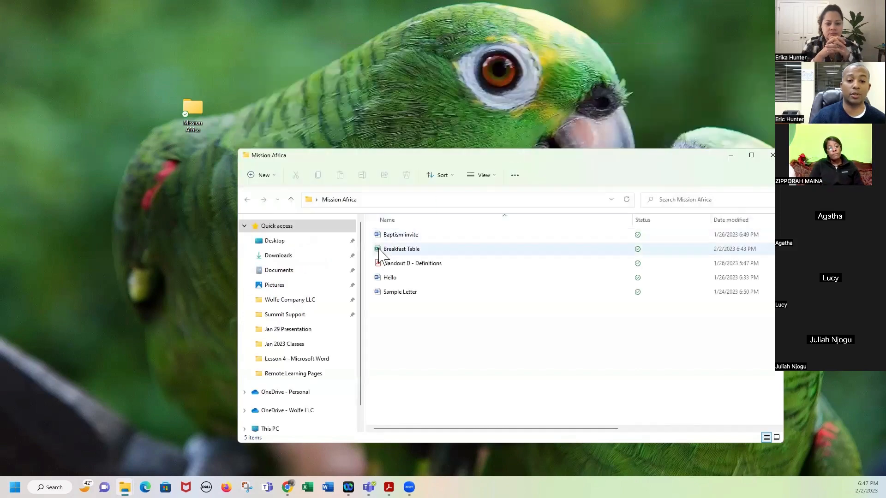
pyautogui.click(379, 253)
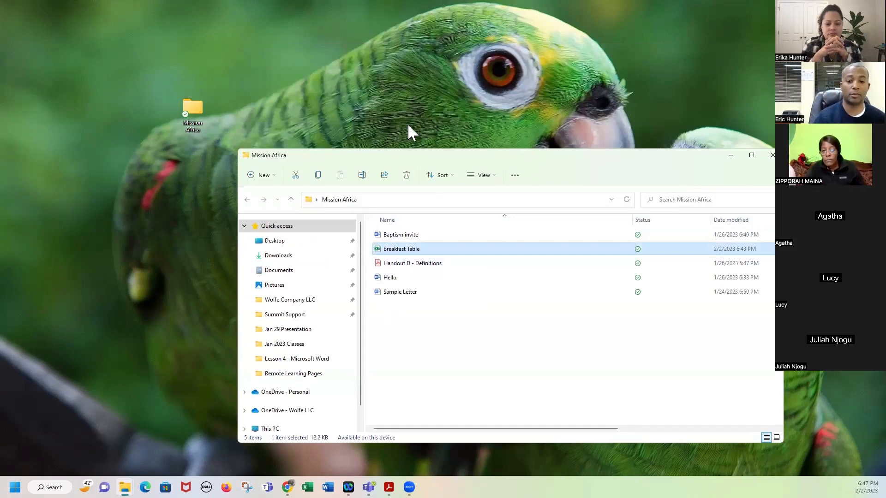
pyautogui.doubleClick(403, 250)
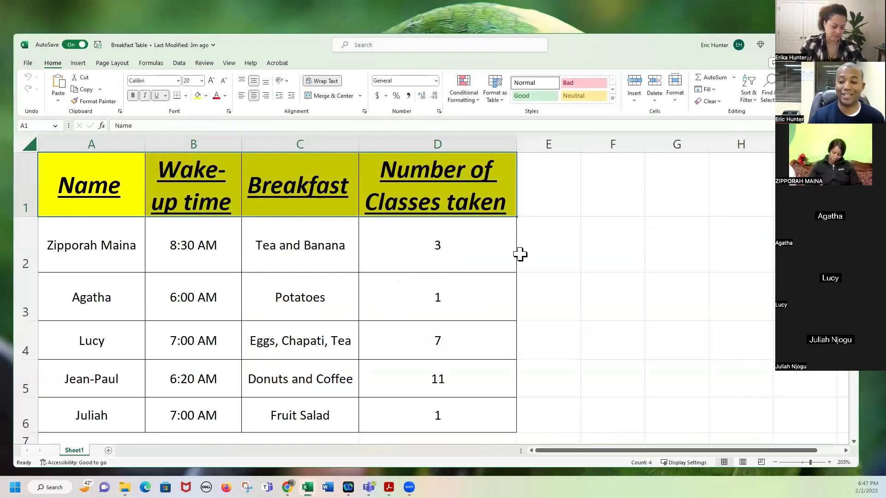
# Widen columns A, B, C and D: Name, Wake-up time, Breakfast and Number of Classes taken.
pyautogui.keyDown('ctrl'); pyautogui.scroll(-1, 520, 254); pyautogui.keyUp('ctrl')
pyautogui.keyDown('ctrl'); pyautogui.scroll(-1, 520, 254); pyautogui.keyUp('ctrl')
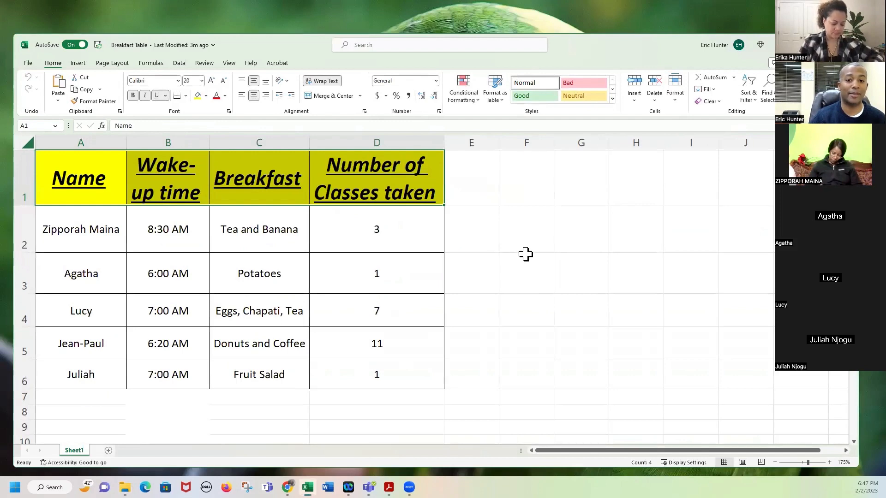
pyautogui.click(526, 254)
pyautogui.moveTo(127, 144); pyautogui.dragTo(142, 145)
pyautogui.moveTo(225, 144); pyautogui.dragTo(234, 143)
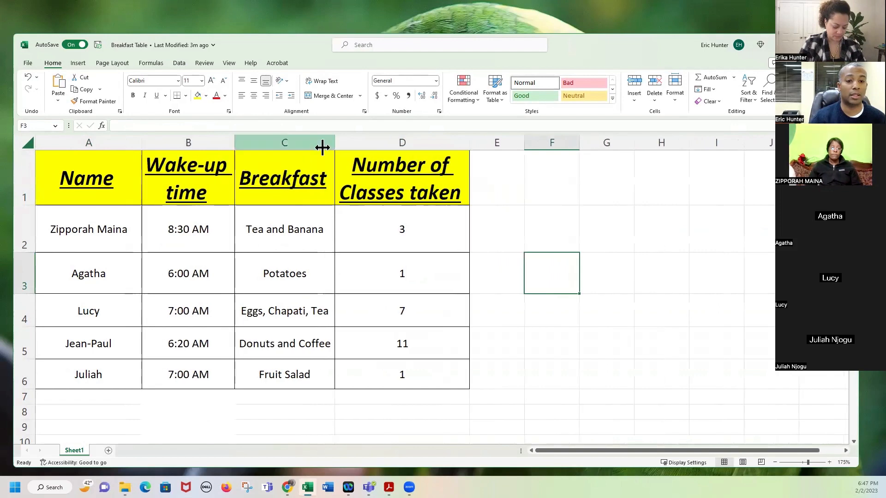
pyautogui.moveTo(336, 141); pyautogui.dragTo(349, 143)
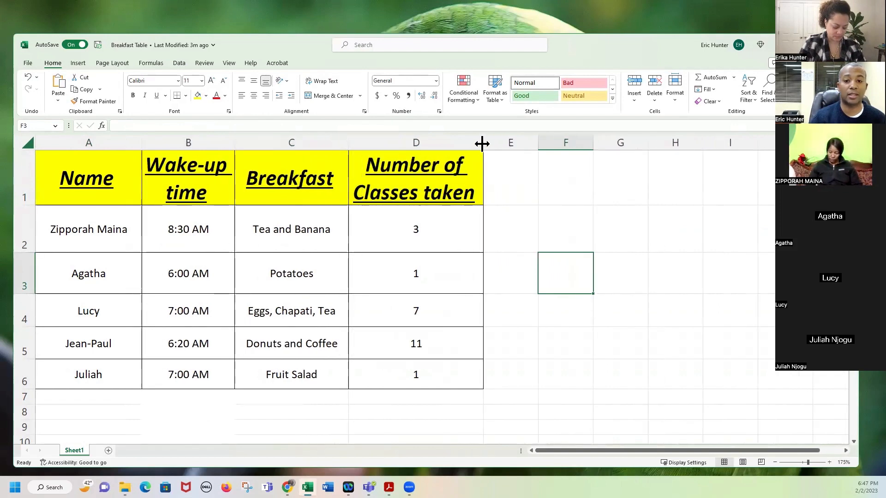
pyautogui.moveTo(482, 143); pyautogui.dragTo(490, 147)
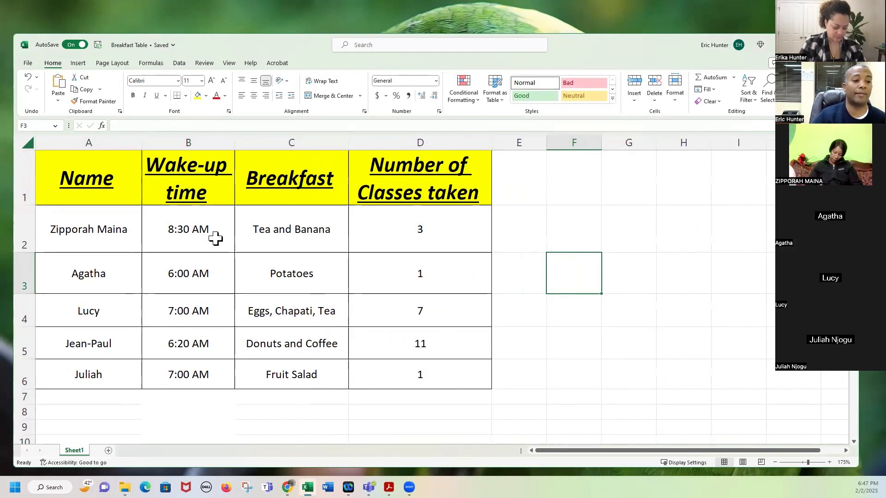
# Select the wake-up times B2:B6, then the heading cells starting at Name.
pyautogui.moveTo(217, 261); pyautogui.dragTo(218, 374)
pyautogui.click(208, 272)
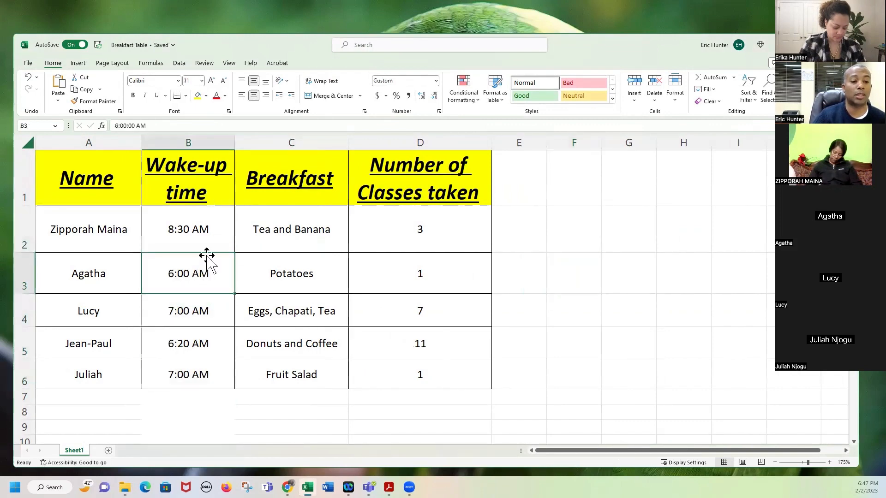
pyautogui.moveTo(206, 239); pyautogui.dragTo(204, 372)
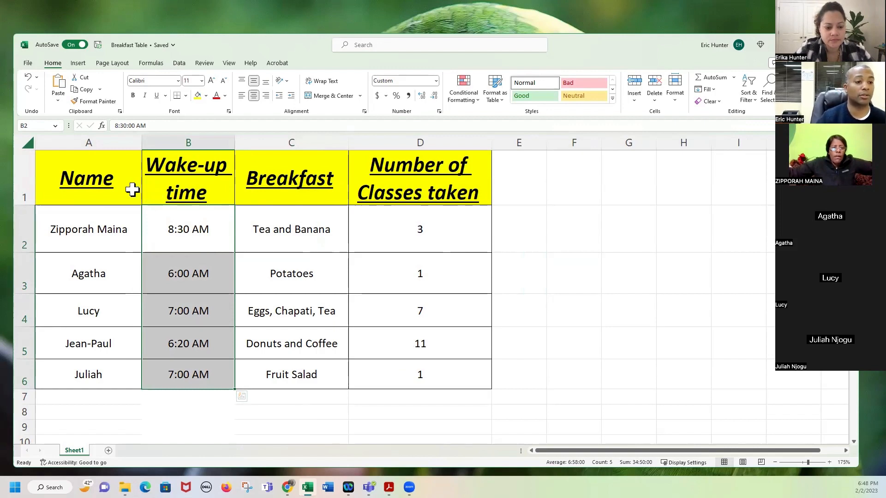
pyautogui.moveTo(131, 188); pyautogui.dragTo(386, 180)
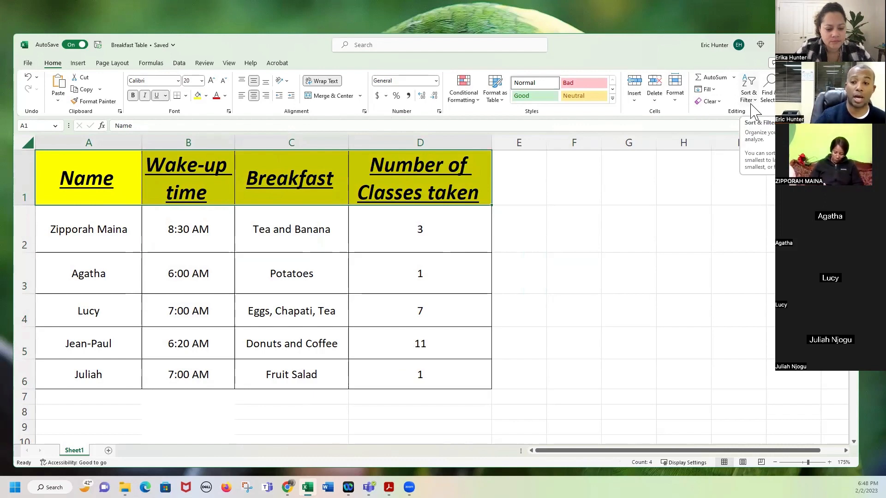
# Turn on Filter from Sort & Filter for the heading row A1:D1.
pyautogui.click(748, 95)
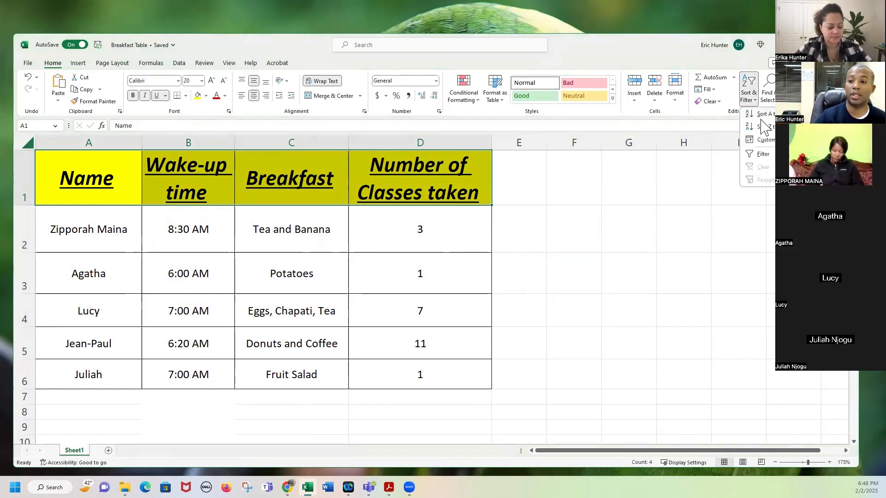
pyautogui.click(767, 157)
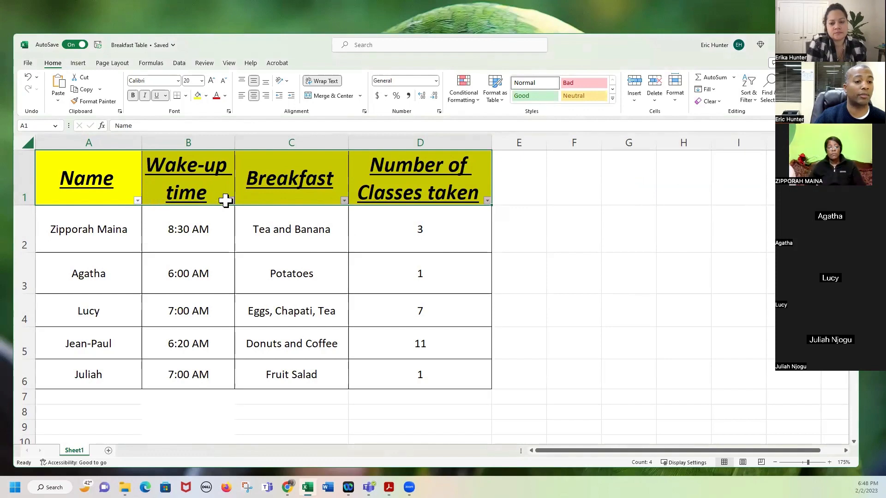
pyautogui.click(393, 247)
# Reselect the header row and table range, then open the Wake-up time filter dropdown.
pyautogui.moveTo(120, 178); pyautogui.dragTo(392, 158)
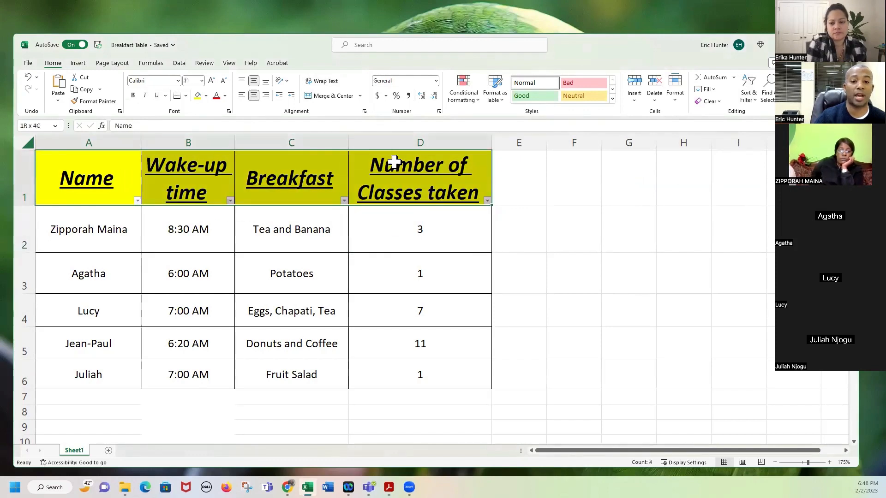
pyautogui.moveTo(123, 186); pyautogui.dragTo(397, 376)
pyautogui.click(416, 168)
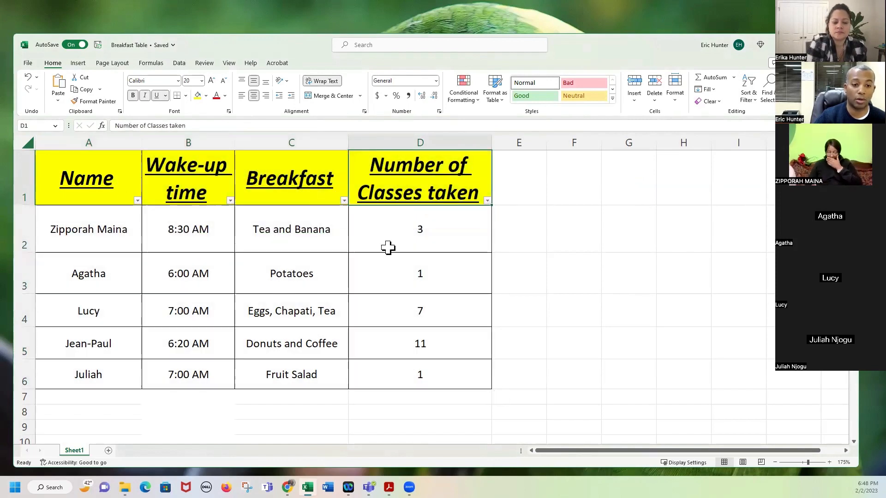
pyautogui.moveTo(119, 176); pyautogui.dragTo(483, 211)
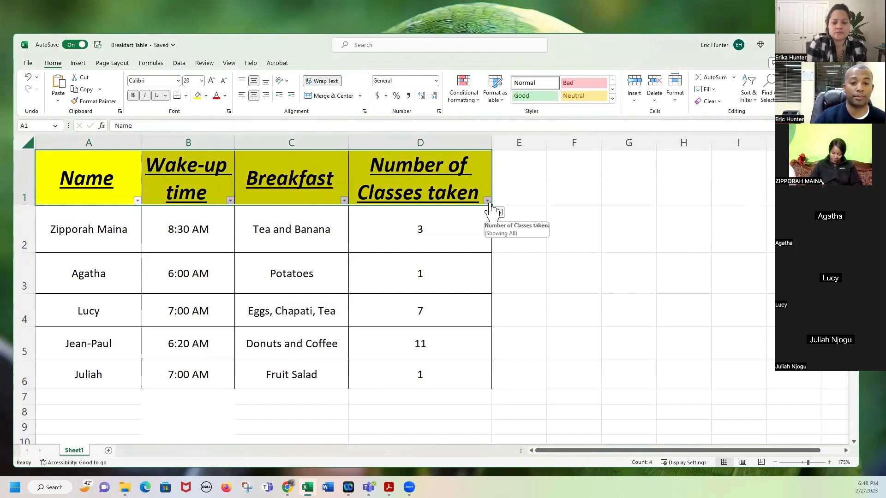
pyautogui.click(454, 232)
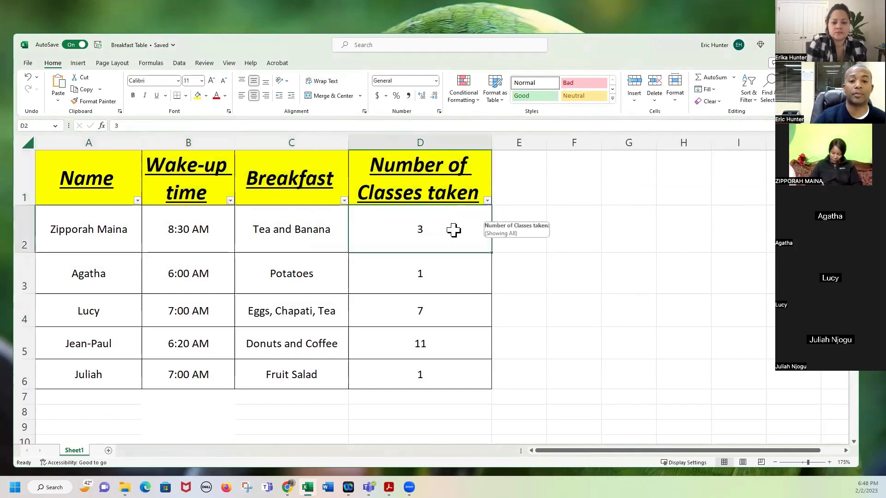
pyautogui.click(231, 201)
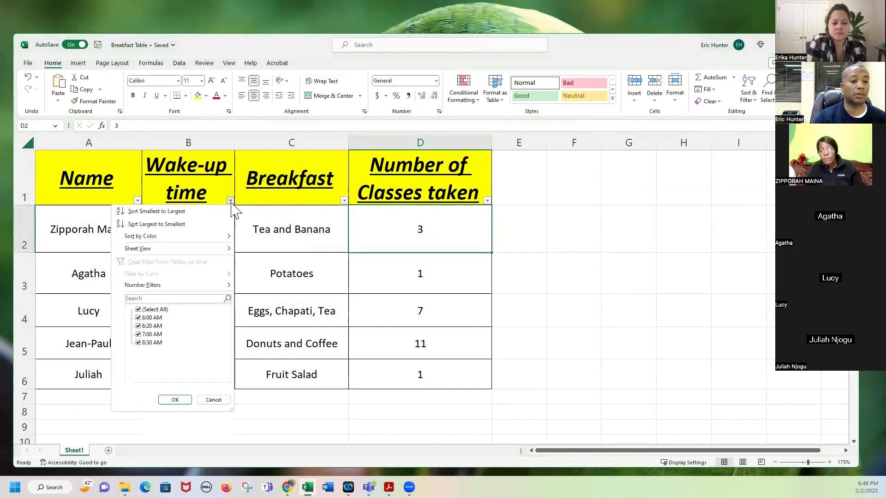
# Sort the rows by wake-up time earliest first, then latest first.
pyautogui.click(171, 211)
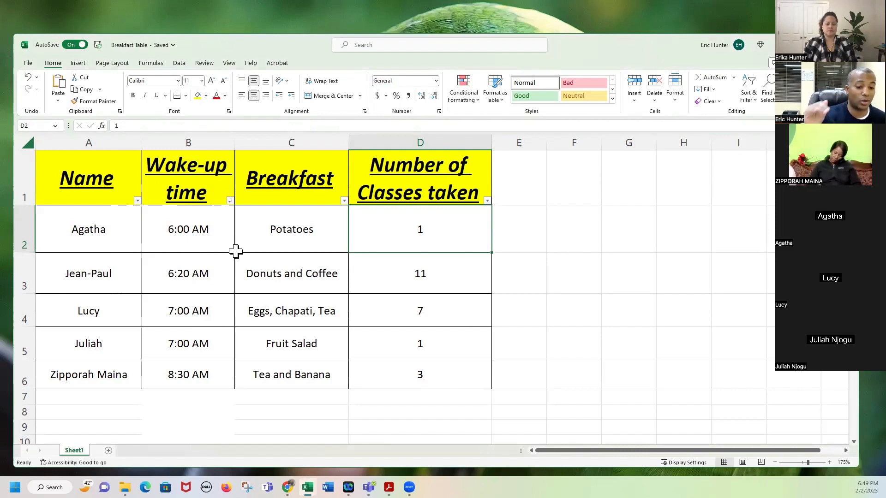
pyautogui.click(230, 201)
pyautogui.click(180, 226)
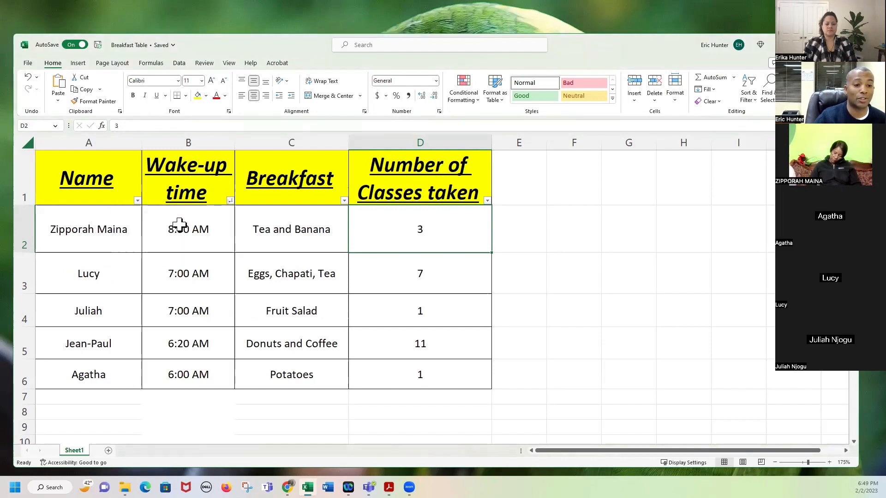
pyautogui.click(190, 228)
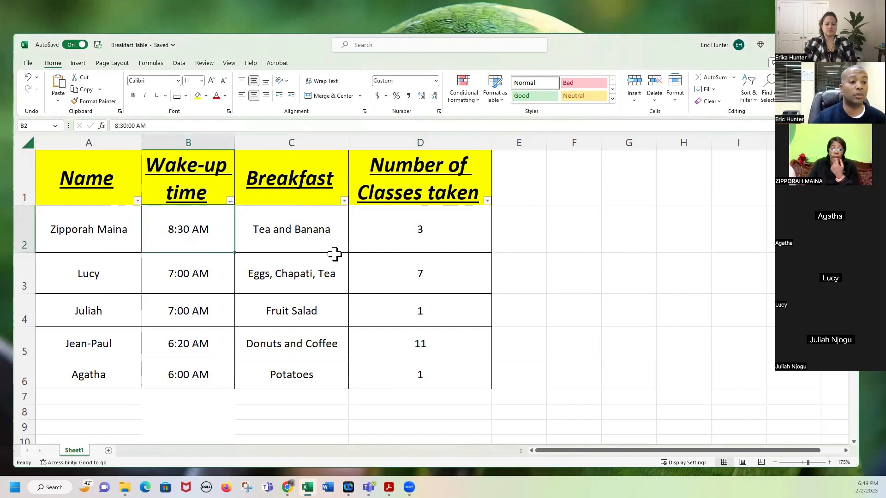
# Sort the table A to Z by Name and check each name in A2:A6.
pyautogui.click(137, 201)
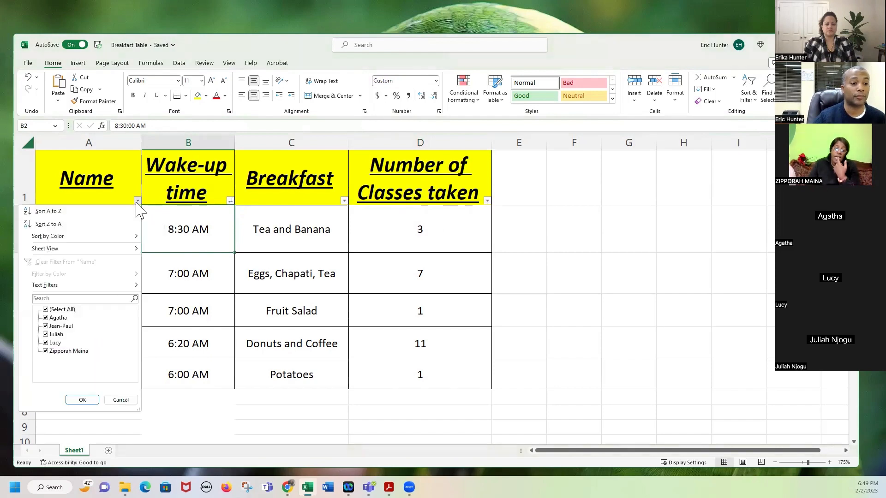
pyautogui.click(101, 214)
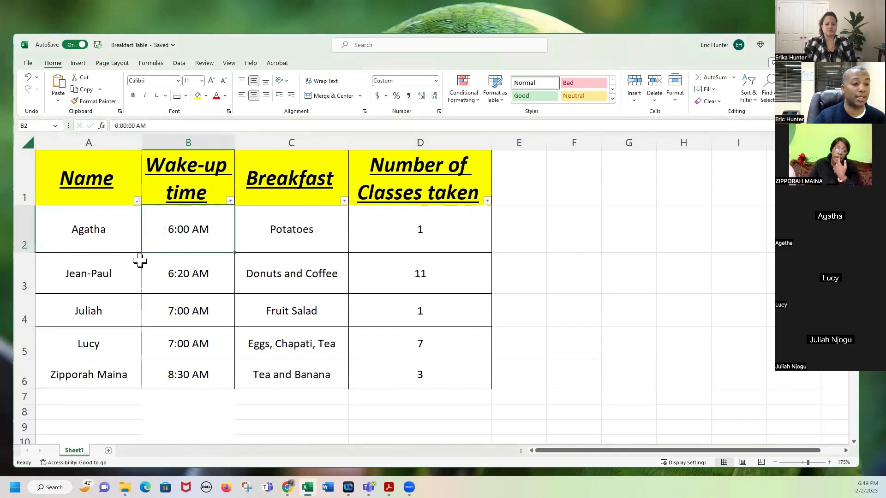
pyautogui.click(89, 238)
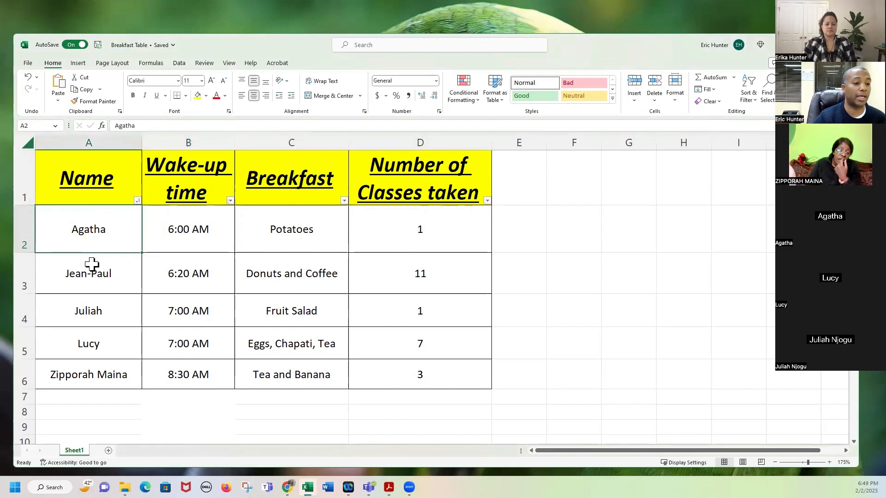
pyautogui.click(90, 284)
pyautogui.click(93, 318)
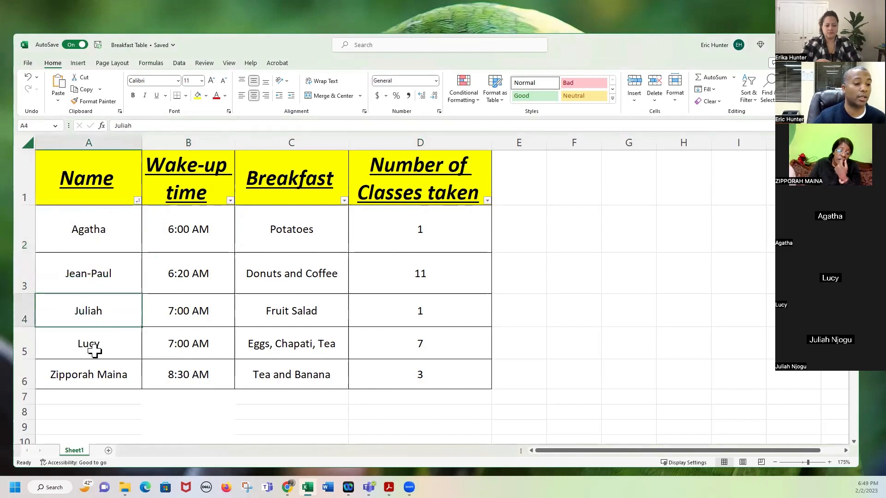
pyautogui.click(95, 348)
pyautogui.click(81, 382)
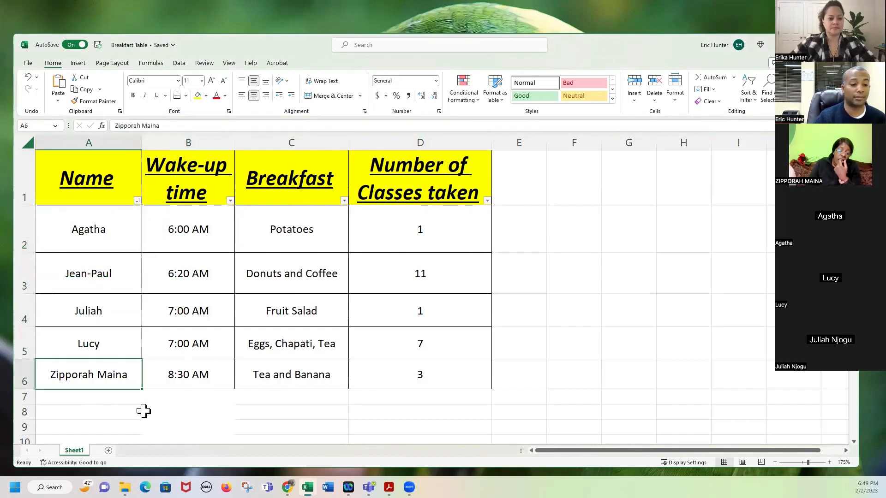
# Sort the table by Number of Classes taken from largest to smallest.
pyautogui.click(488, 201)
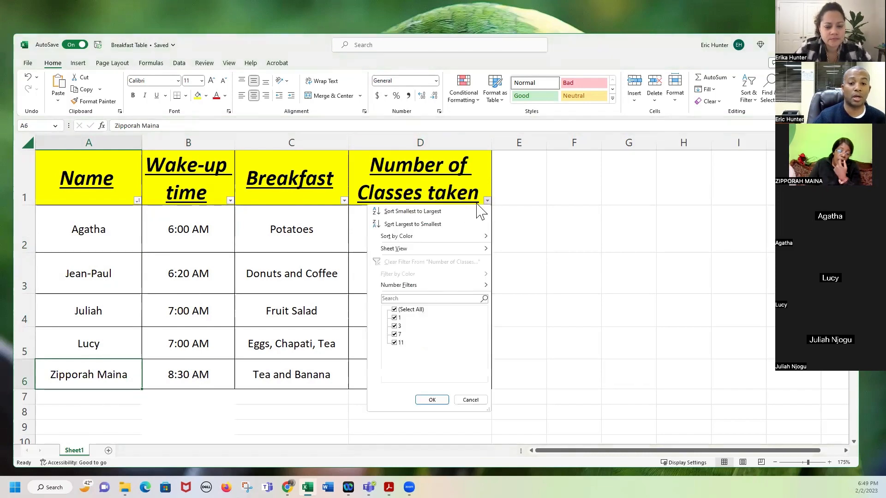
pyautogui.click(429, 224)
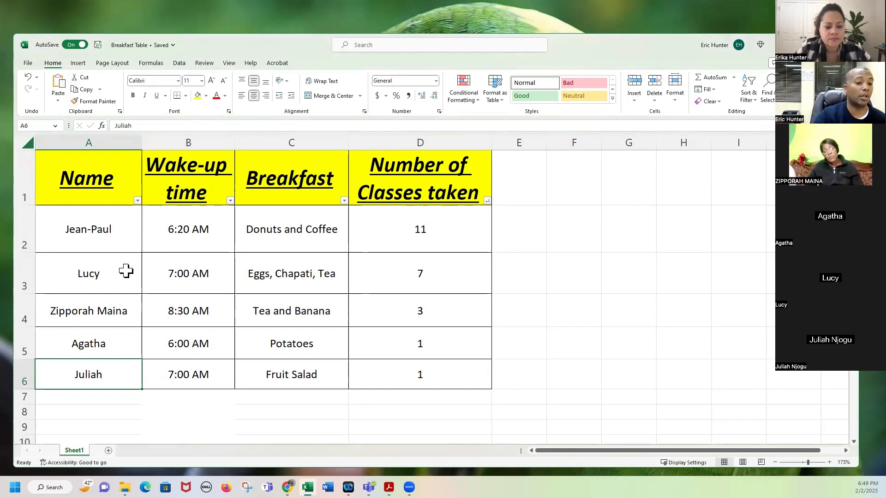
# Filter Number of Classes taken to show only the value 1, leaving 2 of 5 rows.
pyautogui.click(487, 201)
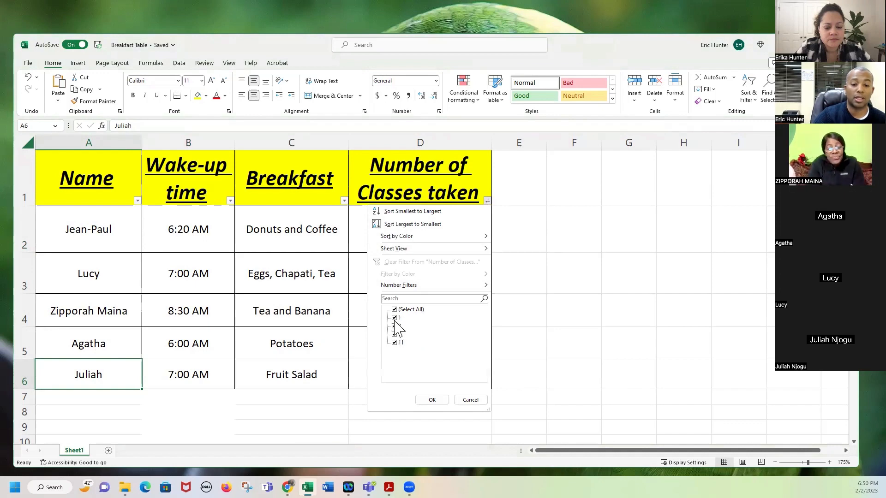
pyautogui.click(395, 326)
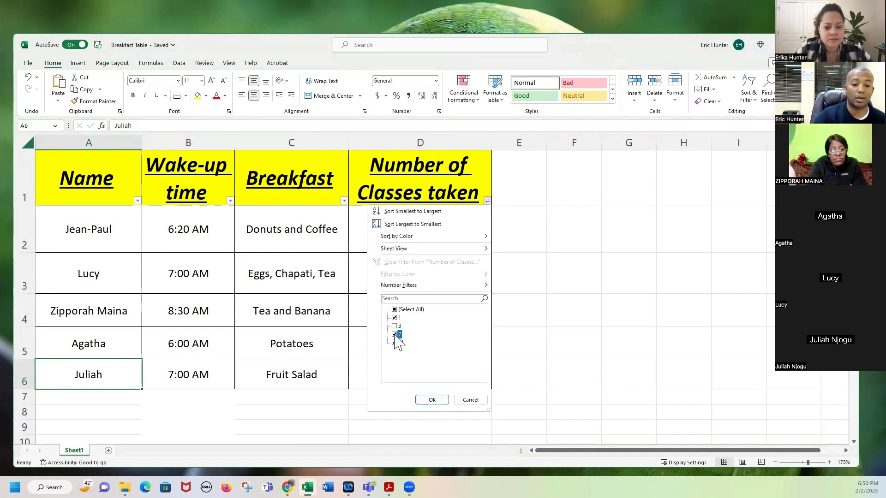
pyautogui.click(395, 343)
pyautogui.click(395, 325)
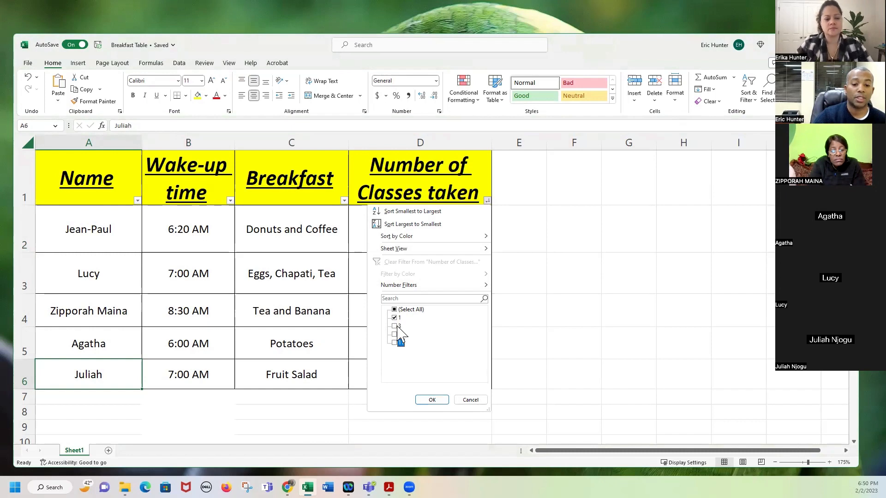
pyautogui.click(395, 335)
pyautogui.click(395, 343)
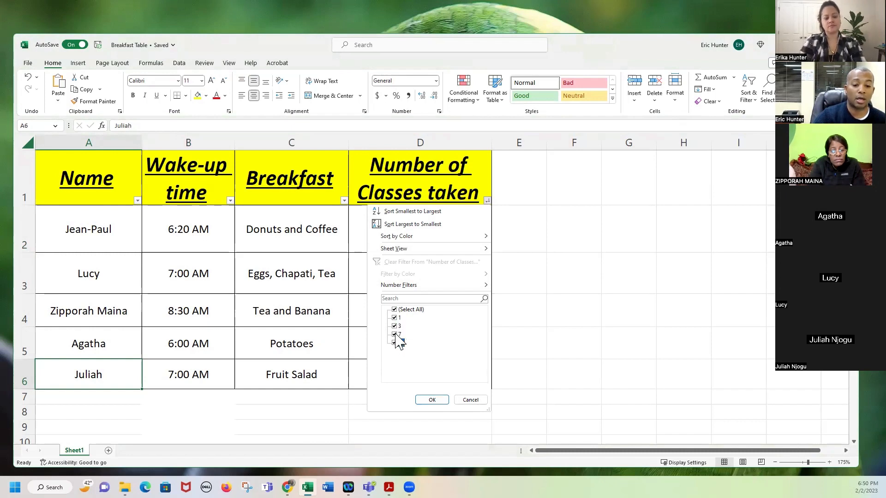
pyautogui.click(395, 335)
pyautogui.click(395, 343)
pyautogui.click(395, 326)
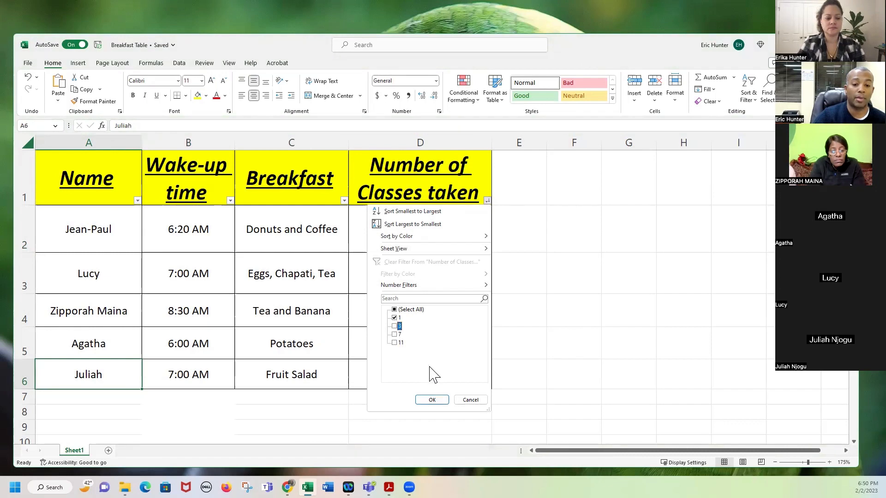
pyautogui.click(436, 401)
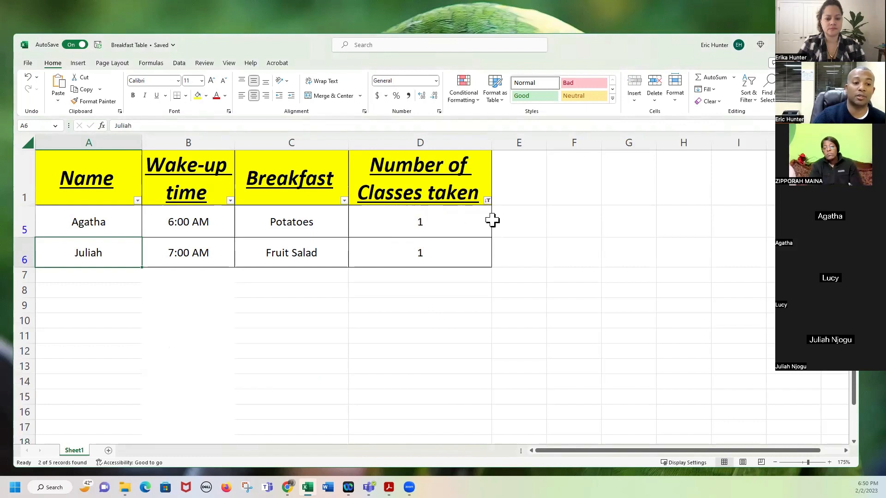
pyautogui.click(524, 227)
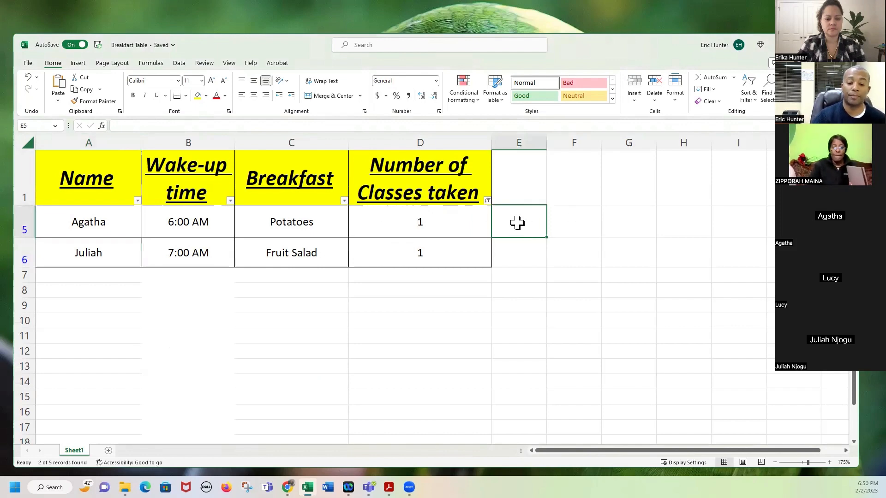
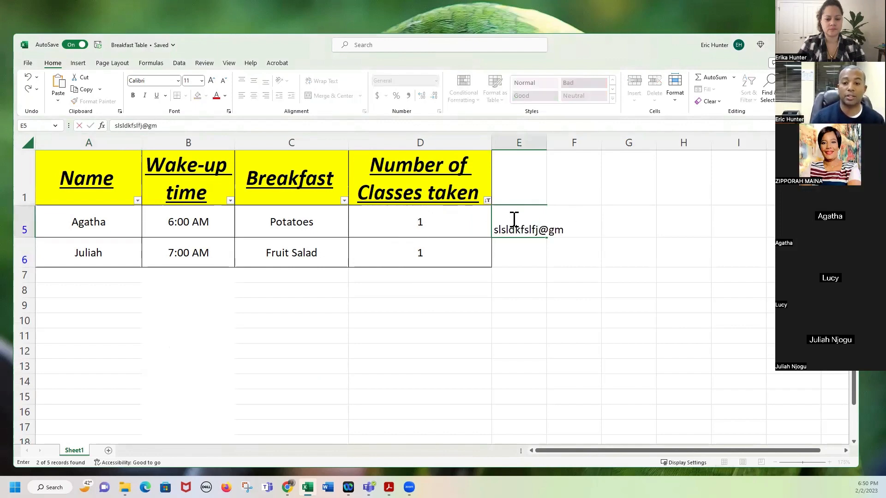
# Enter two sample e-mail addresses in cells E5 and E6.
pyautogui.press('Return')
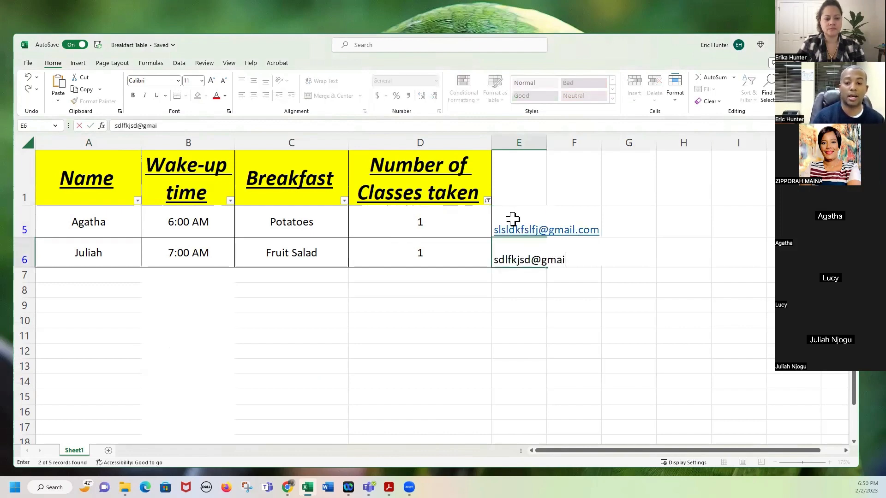
pyautogui.press('Return')
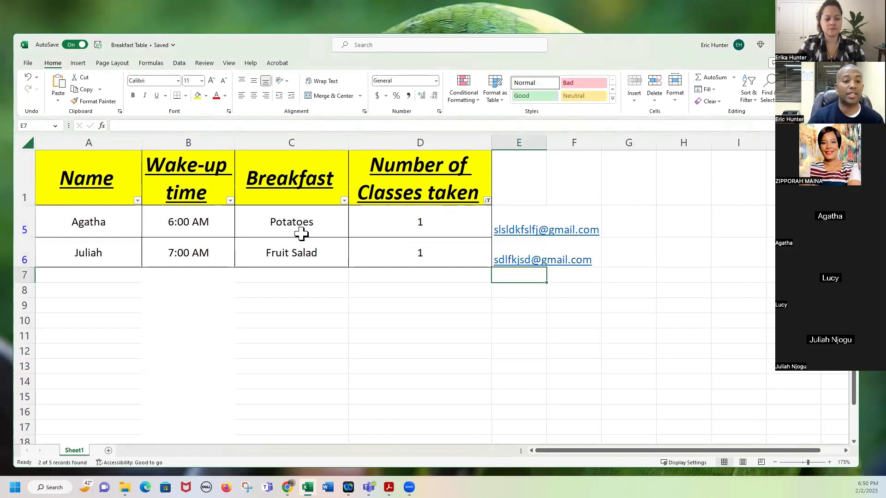
# Delete the two e-mail entries from E5:E6.
pyautogui.moveTo(406, 222); pyautogui.dragTo(412, 253)
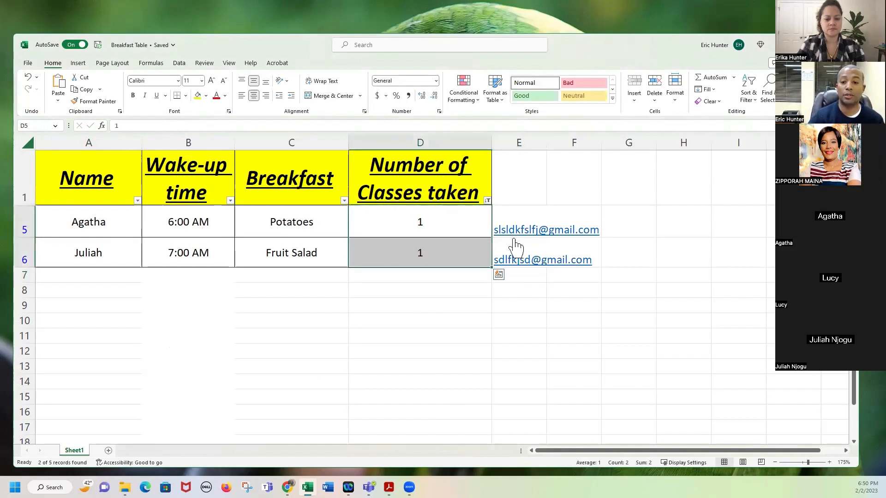
pyautogui.moveTo(524, 218); pyautogui.dragTo(530, 250)
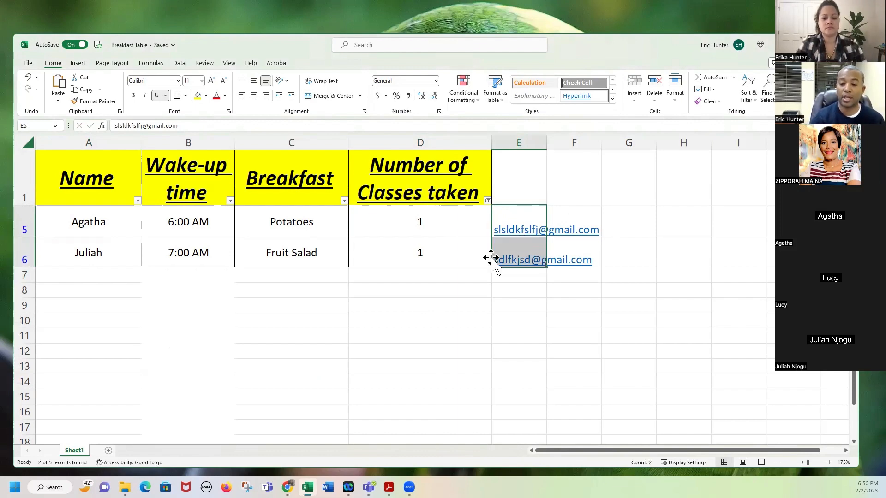
pyautogui.press('Delete')
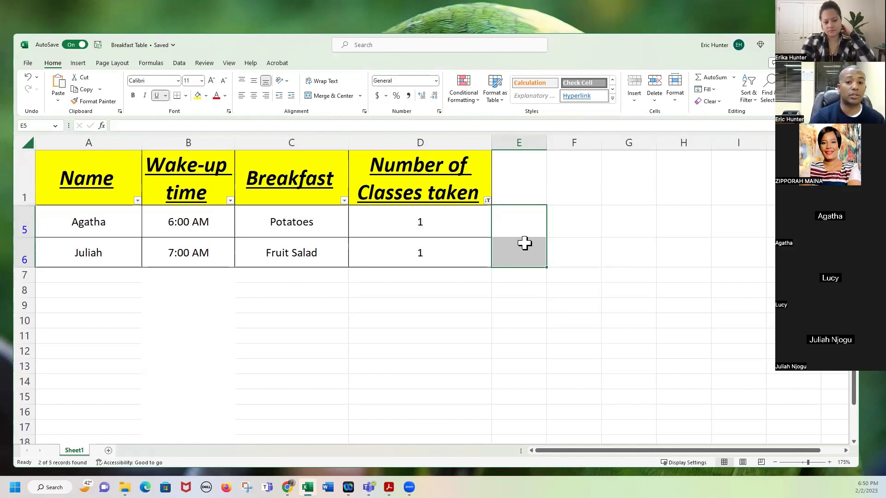
# Close the Breakfast Table workbook.
pyautogui.click(518, 179)
pyautogui.click(525, 230)
pyautogui.click(529, 250)
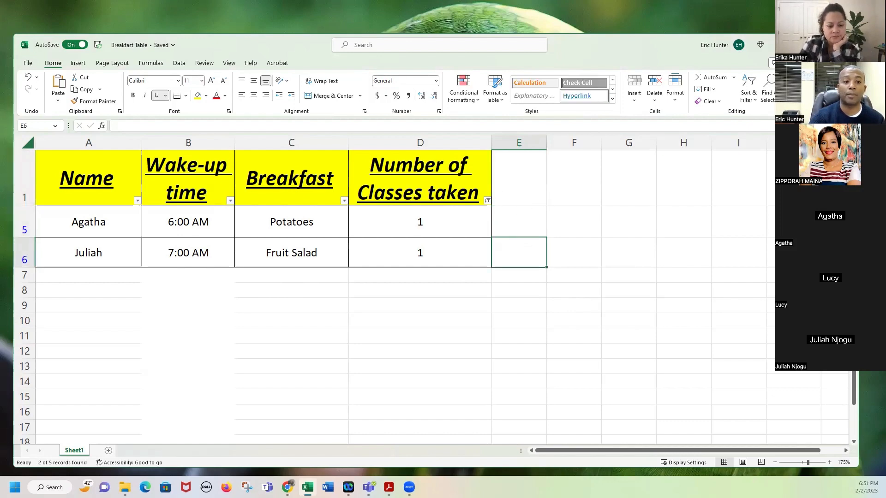
pyautogui.click(848, 45)
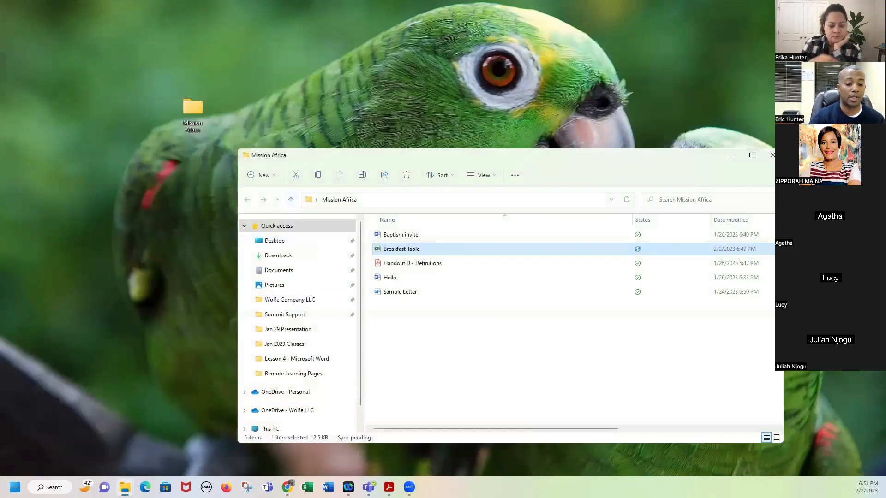
# Bring up Excel's Home start screen from the Excel taskbar icon.
pyautogui.click(307, 487)
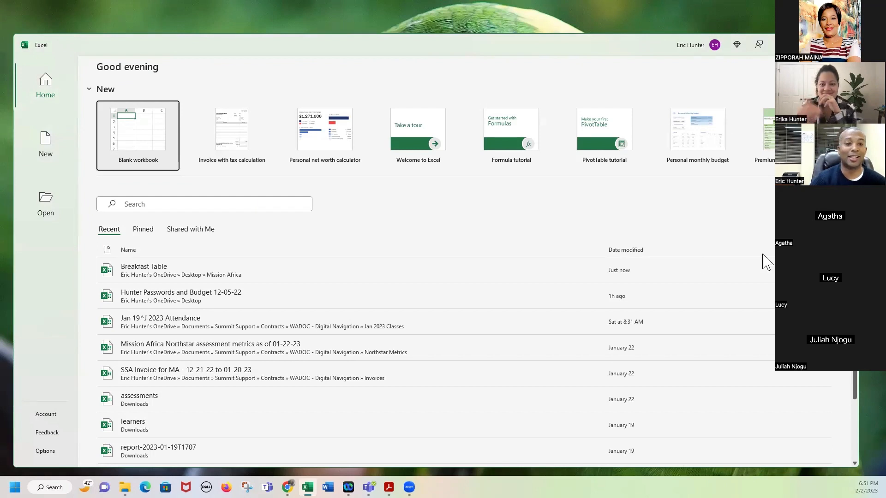
pyautogui.click(245, 138)
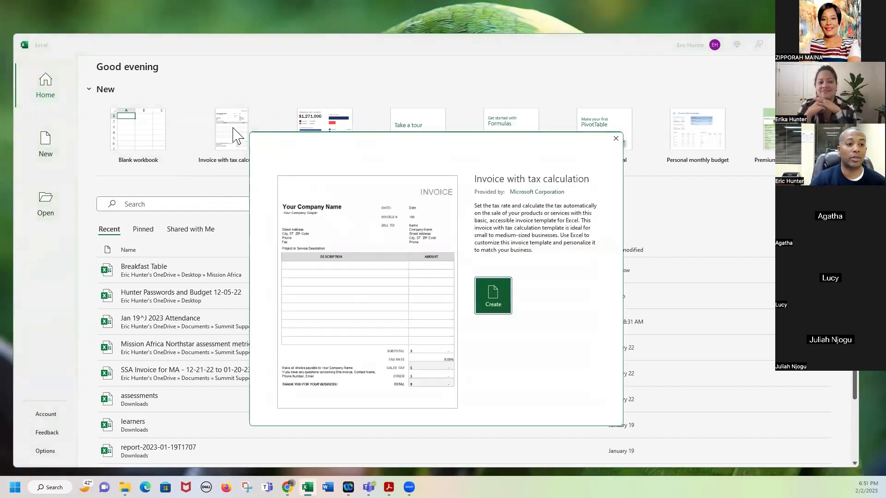
pyautogui.click(491, 299)
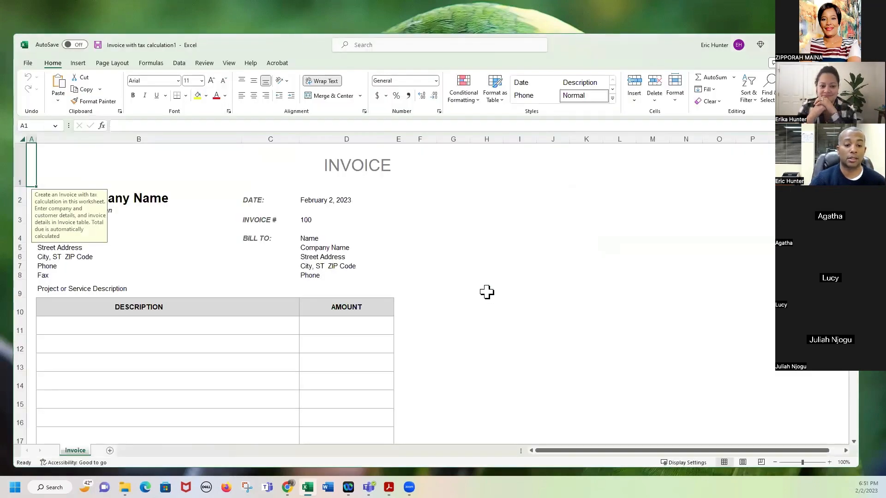
pyautogui.keyDown('ctrl'); pyautogui.scroll(-2, 487, 290); pyautogui.keyUp('ctrl')
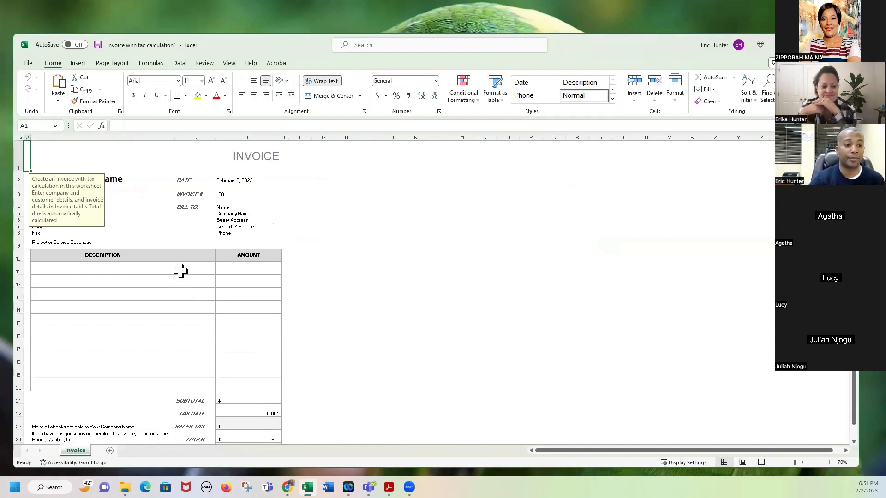
pyautogui.scroll(-1, 180, 272)
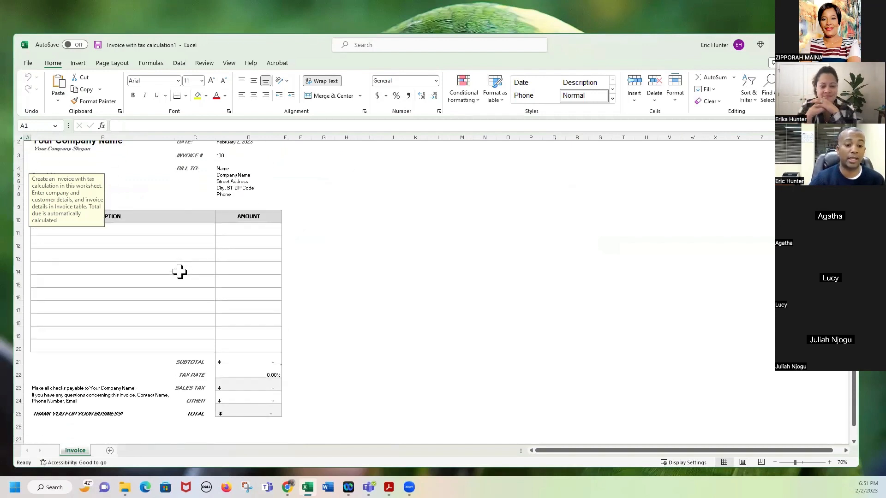
pyautogui.scroll(1, 147, 243)
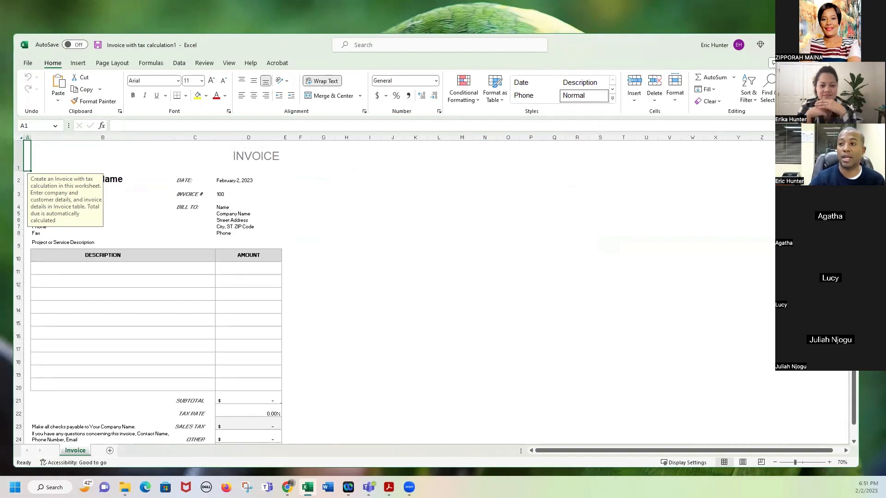
# Create a new workbook from the Personal net worth calculator template.
pyautogui.click(31, 65)
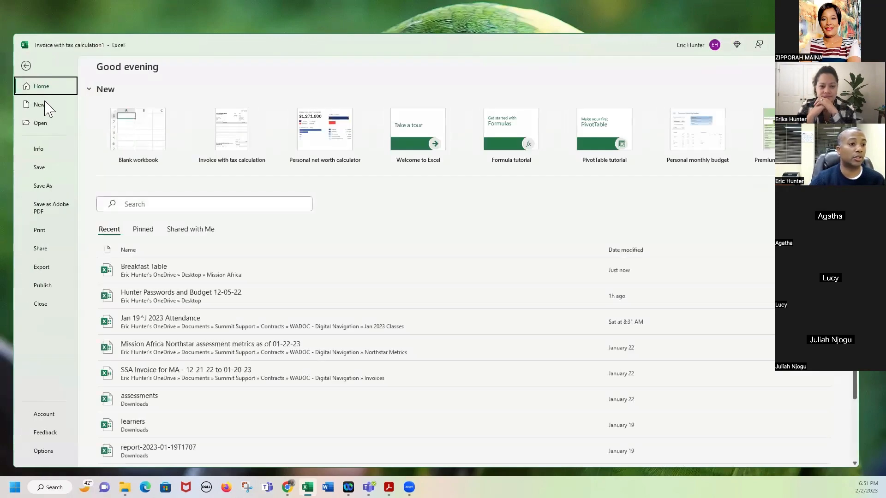
pyautogui.click(41, 106)
pyautogui.click(41, 87)
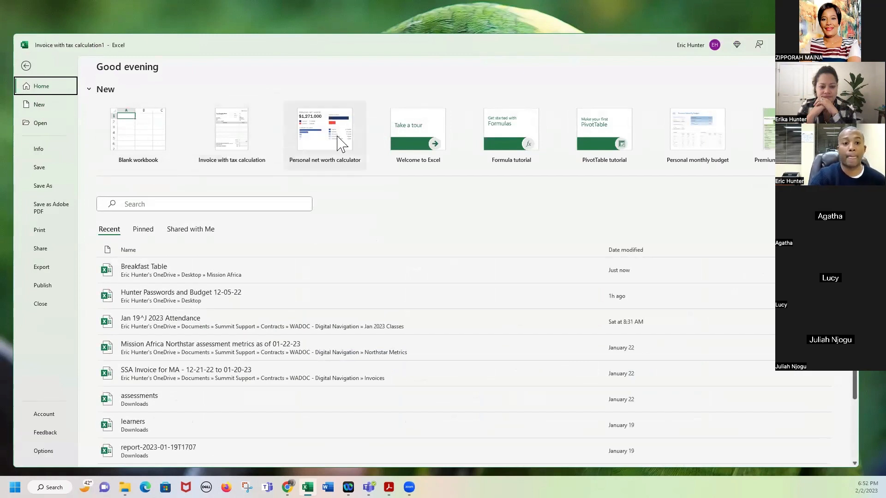
pyautogui.click(322, 147)
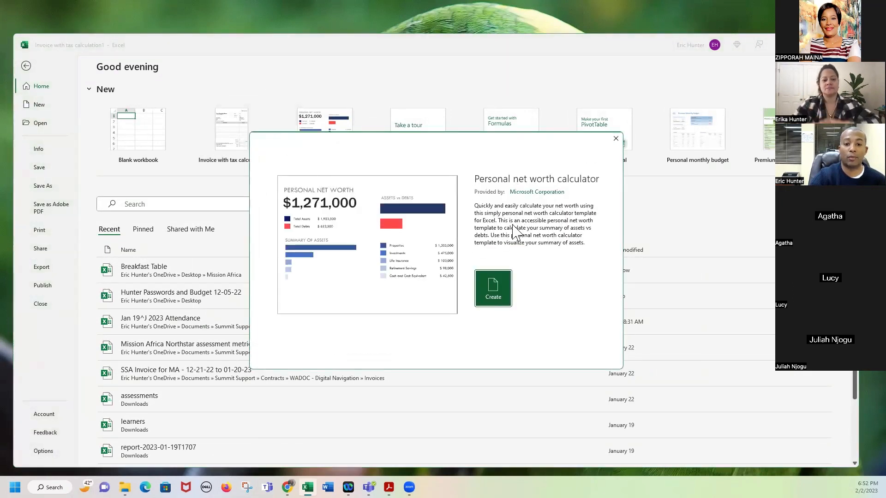
pyautogui.click(504, 288)
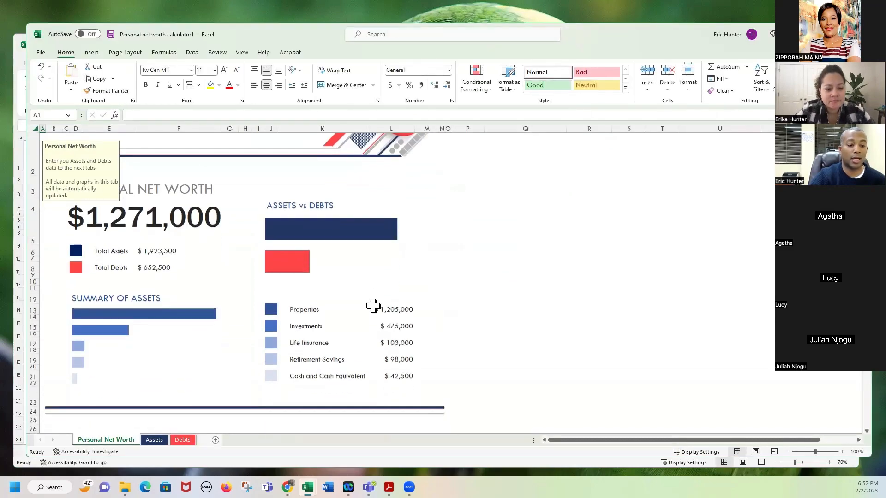
# Look over the Assets and Debts sheets, then add four blank sheets, Sheet1 to Sheet4.
pyautogui.click(154, 440)
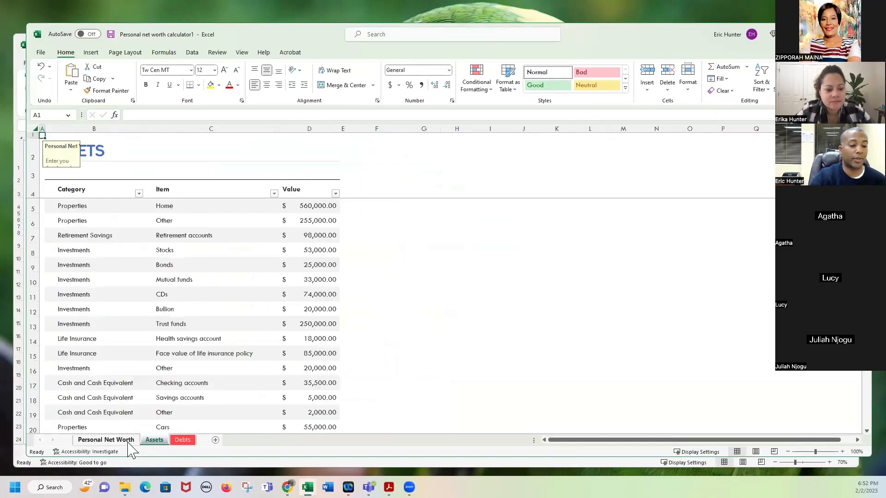
pyautogui.click(129, 443)
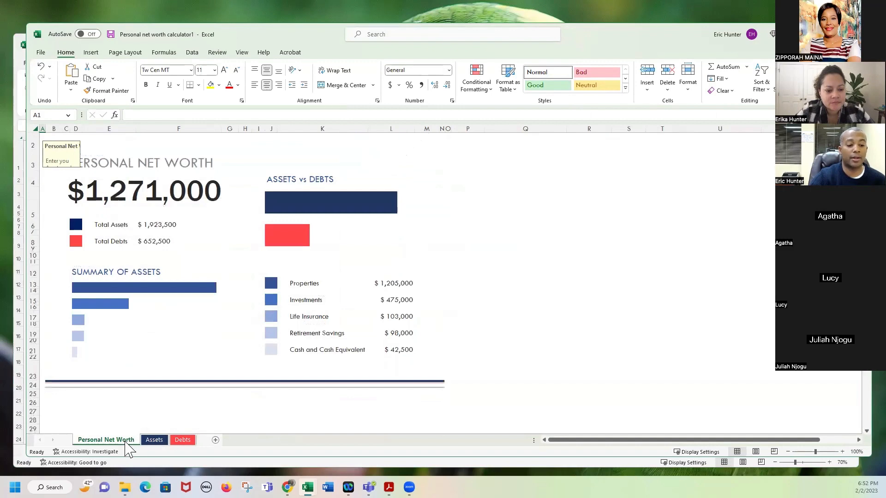
pyautogui.click(153, 441)
pyautogui.click(183, 442)
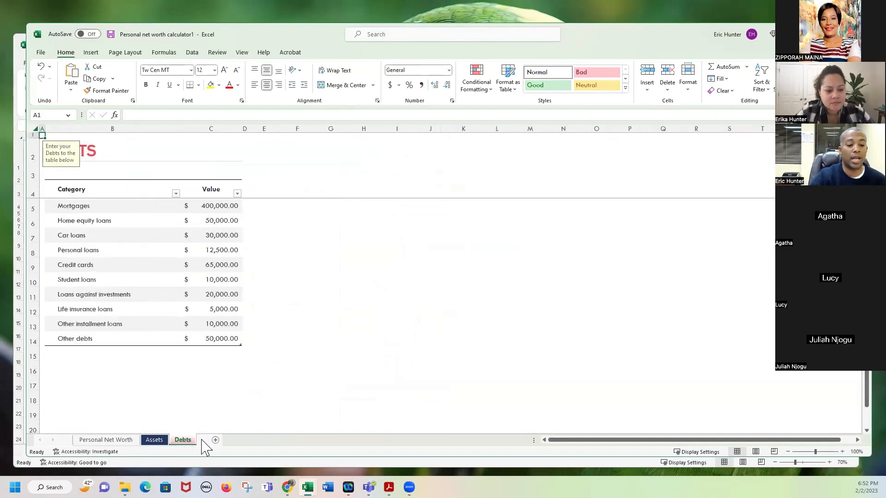
pyautogui.click(215, 440)
pyautogui.click(245, 440)
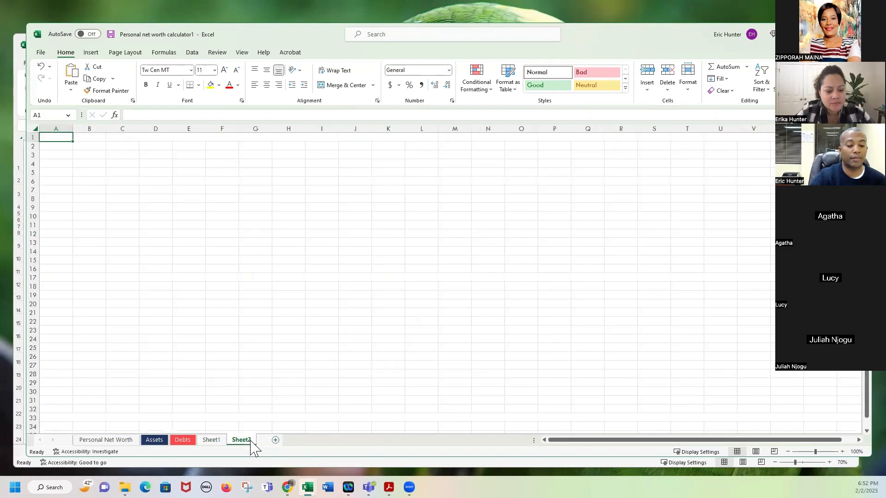
pyautogui.click(275, 440)
pyautogui.click(306, 440)
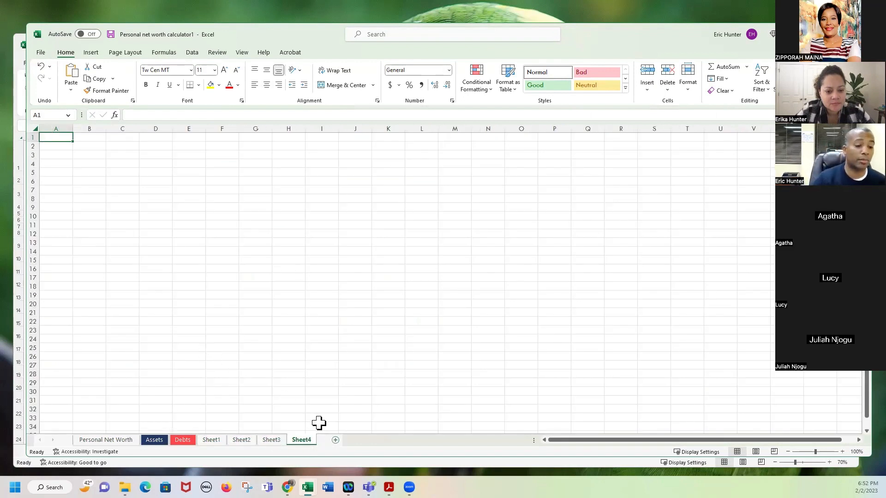
# Step back through the new sheets and review the Assets, Debts and Personal Net Worth sheets.
pyautogui.click(272, 441)
pyautogui.click(241, 441)
pyautogui.click(211, 440)
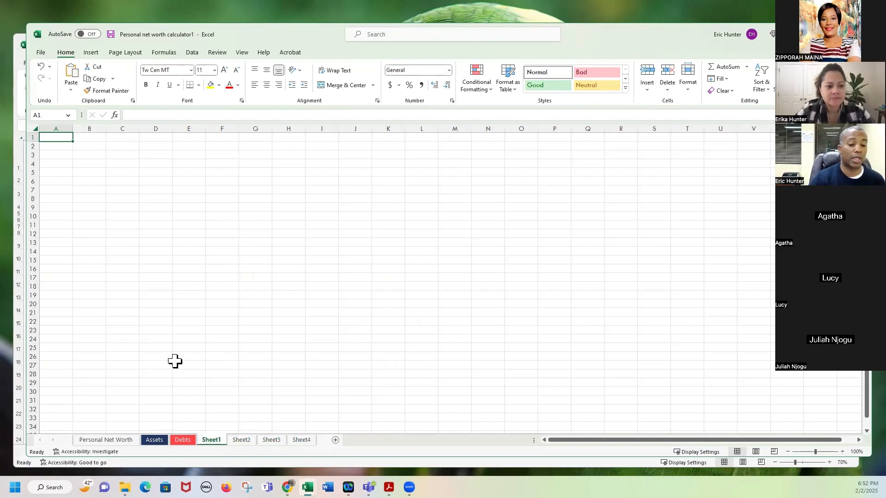
pyautogui.click(157, 441)
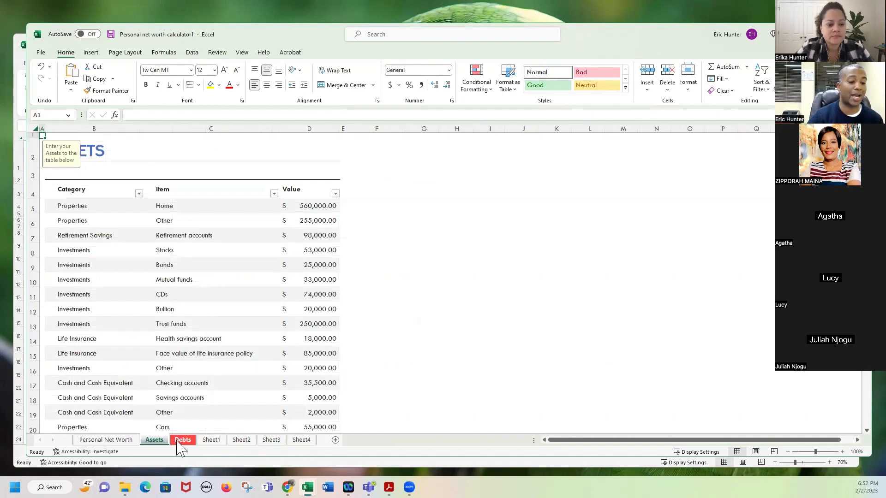
pyautogui.click(181, 440)
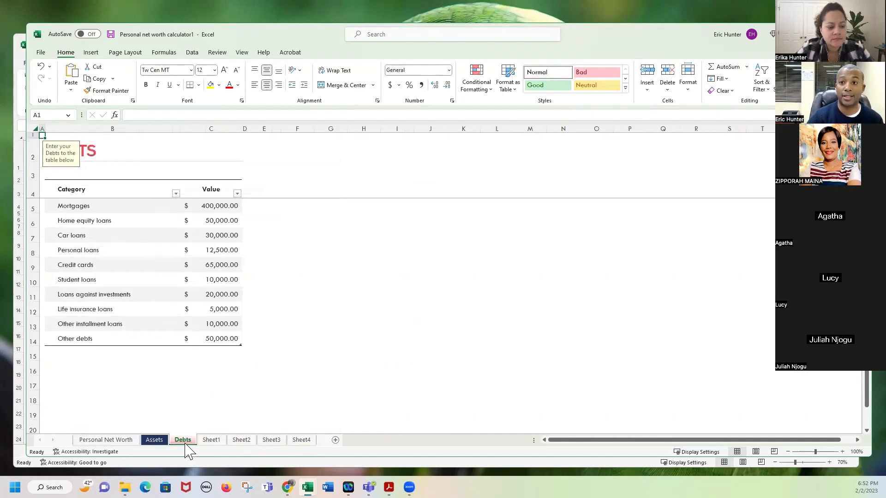
pyautogui.click(106, 440)
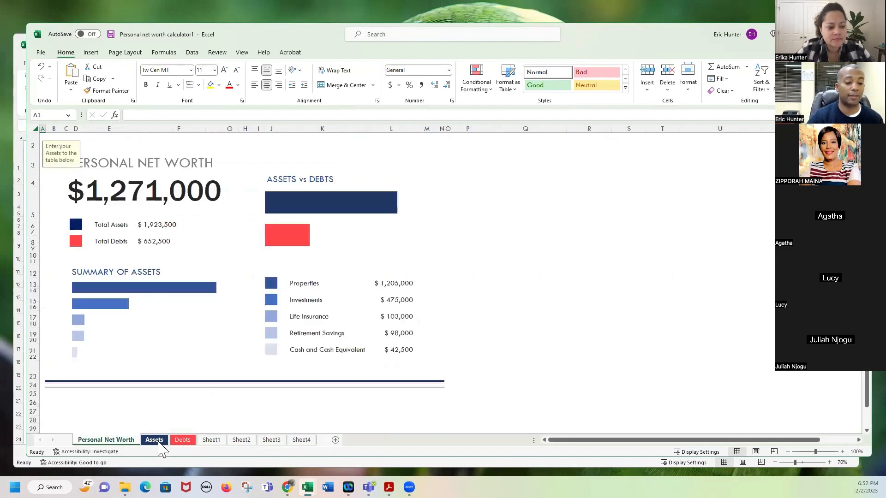
pyautogui.click(155, 442)
pyautogui.click(182, 442)
pyautogui.click(128, 441)
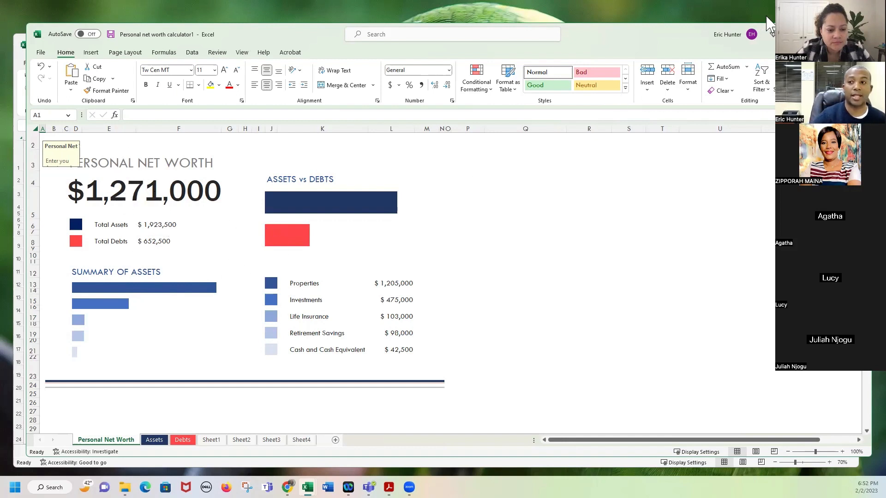
pyautogui.click(40, 52)
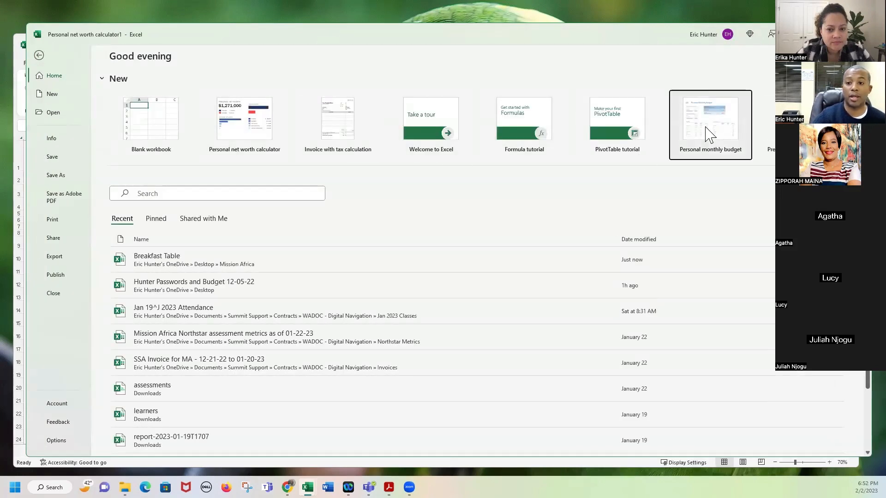
# Create a Personal monthly budget workbook from its template and scroll down to the Housing and Entertainment tables.
pyautogui.click(709, 131)
pyautogui.click(504, 318)
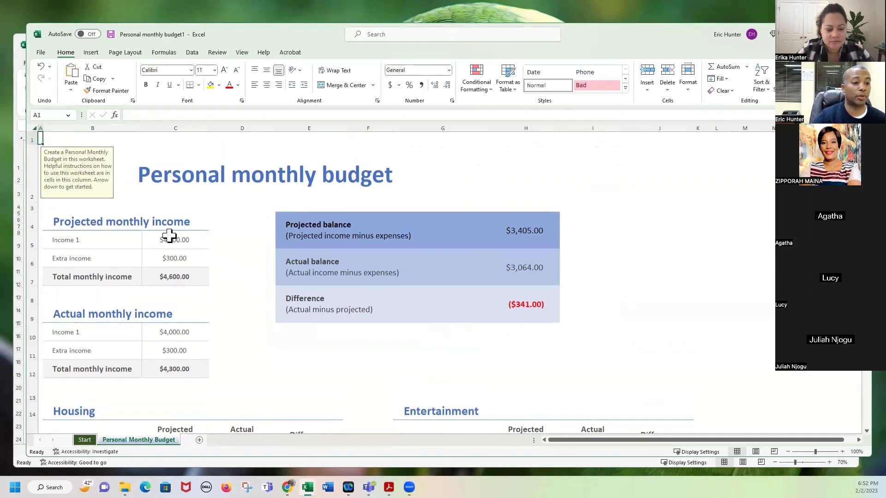
pyautogui.scroll(-1, 166, 275)
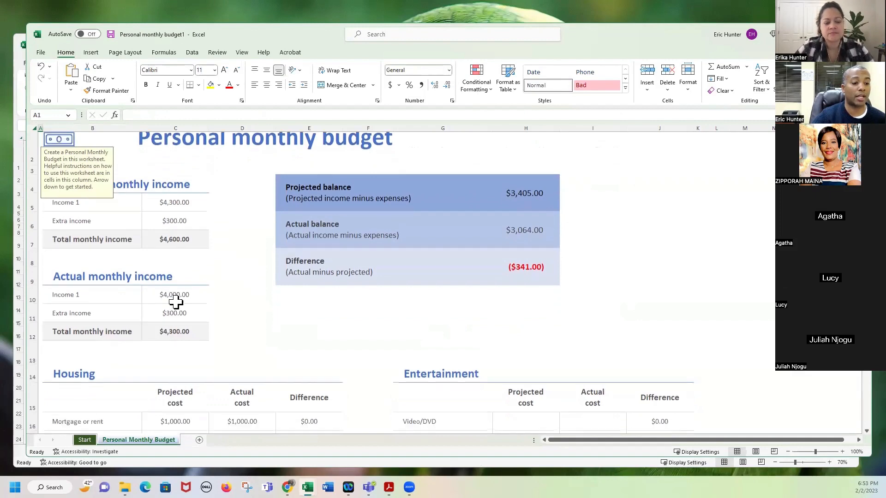
pyautogui.scroll(-3, 175, 301)
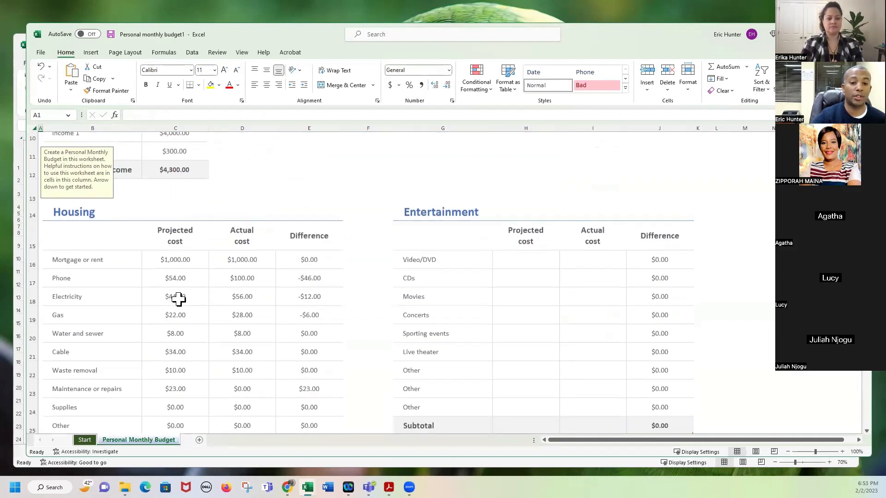
pyautogui.scroll(-1, 207, 279)
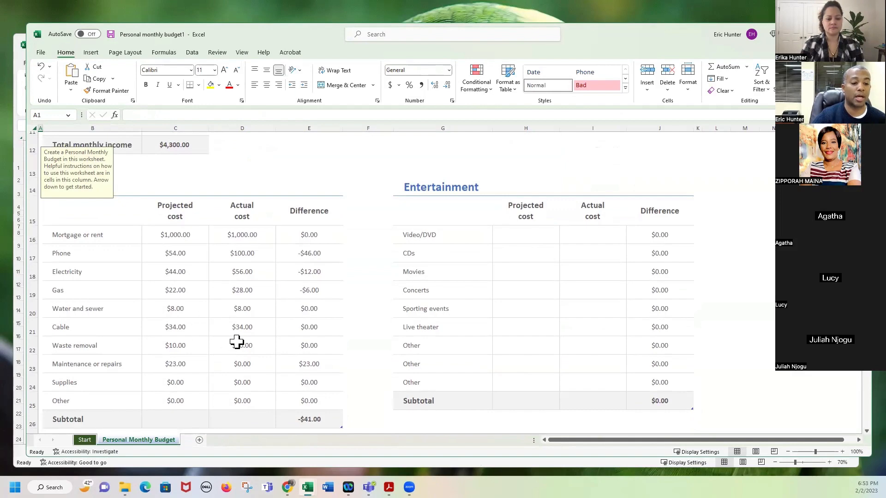
pyautogui.scroll(-1, 236, 342)
pyautogui.scroll(-4, 236, 341)
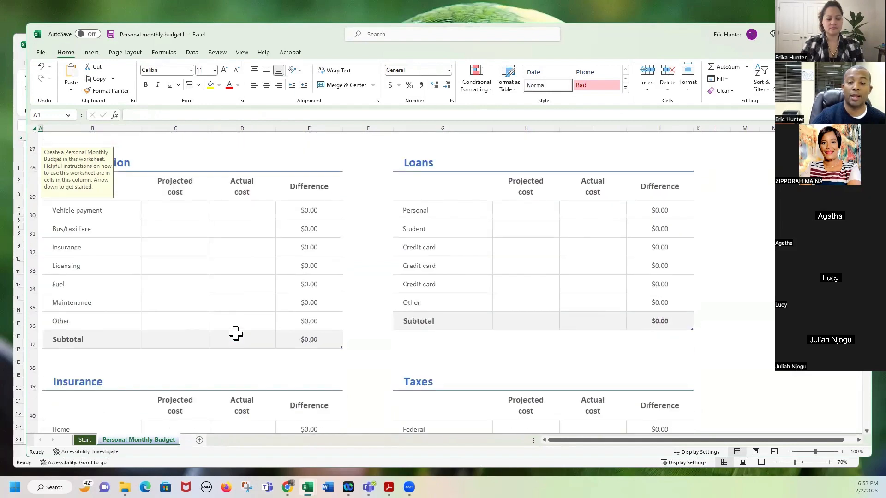
pyautogui.scroll(-2, 235, 333)
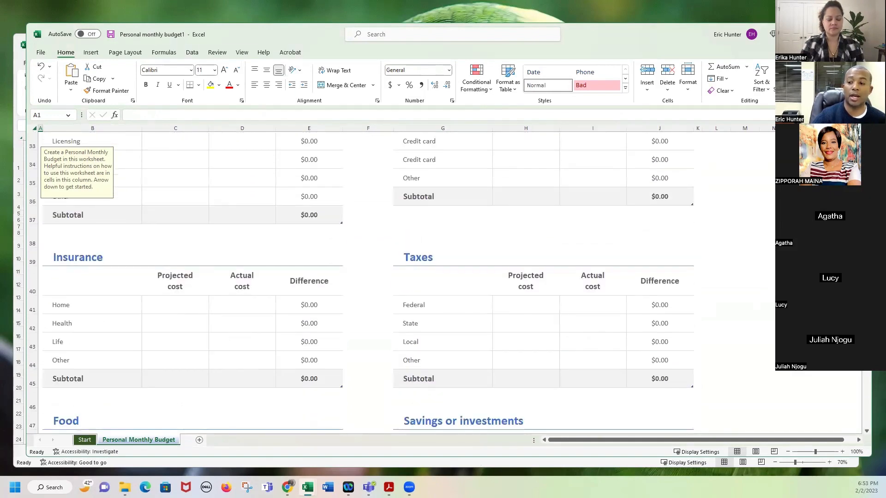
pyautogui.scroll(-10, 855, 392)
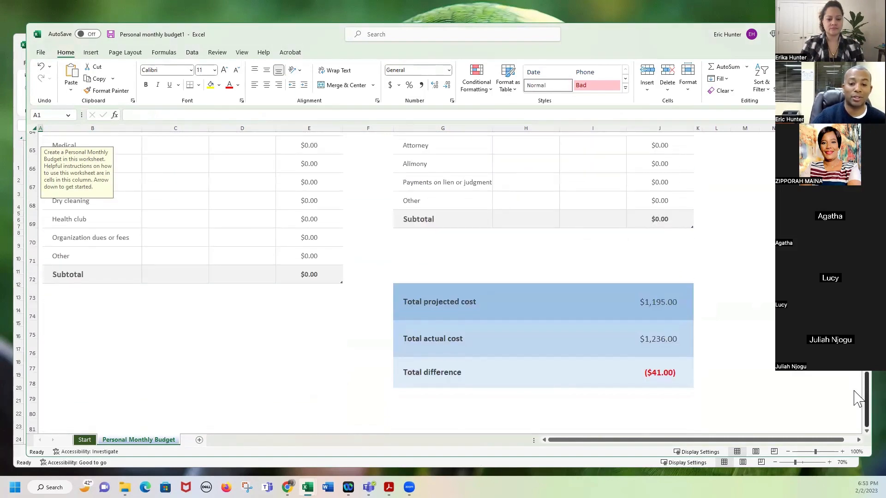
pyautogui.scroll(20, 855, 397)
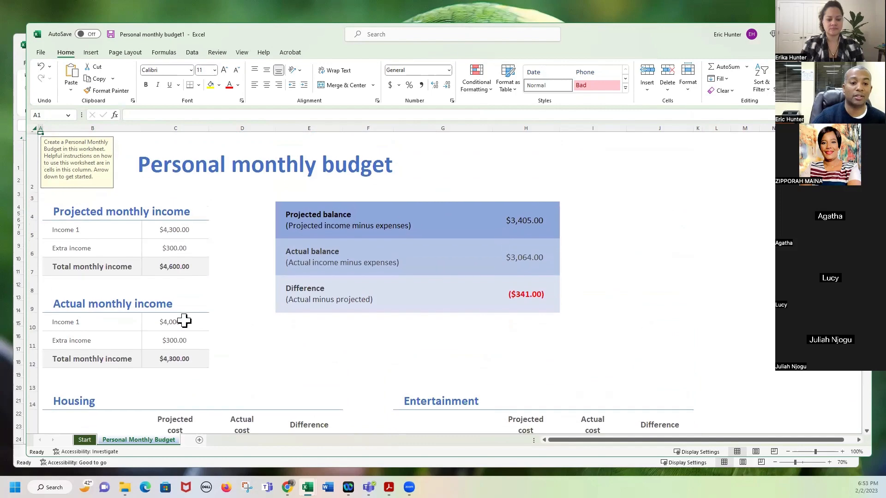
pyautogui.scroll(-2, 208, 315)
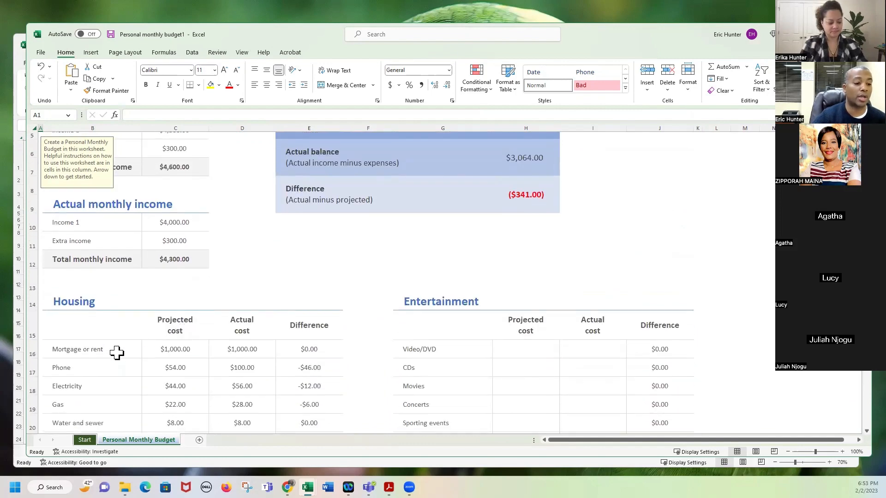
pyautogui.scroll(-3, 116, 353)
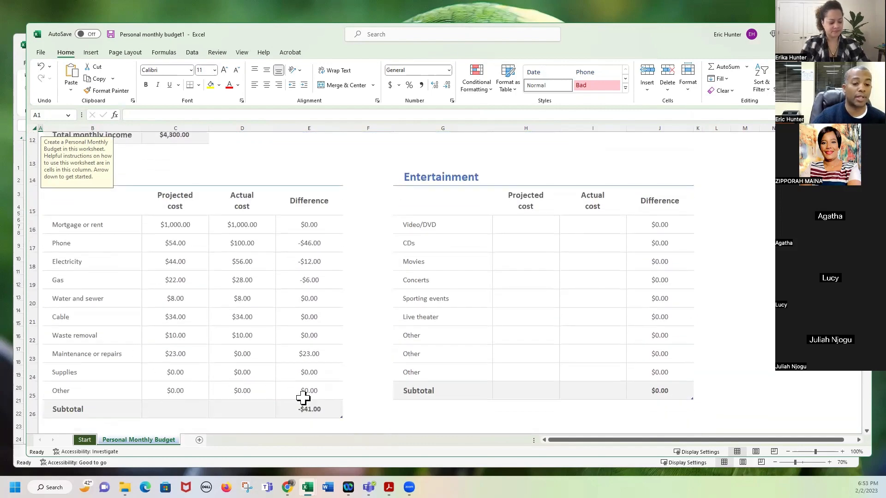
# Set the Phone actual cost in D17 to 500, cancelling the replace prompt.
pyautogui.click(312, 410)
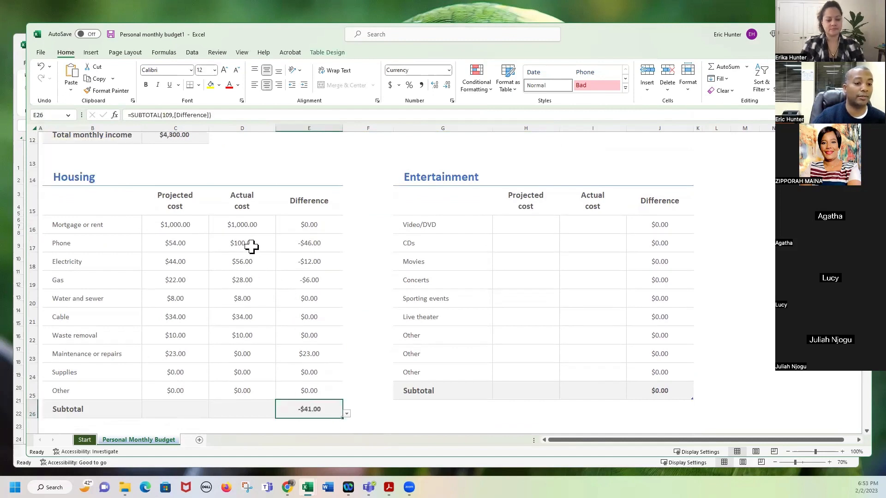
pyautogui.click(200, 242)
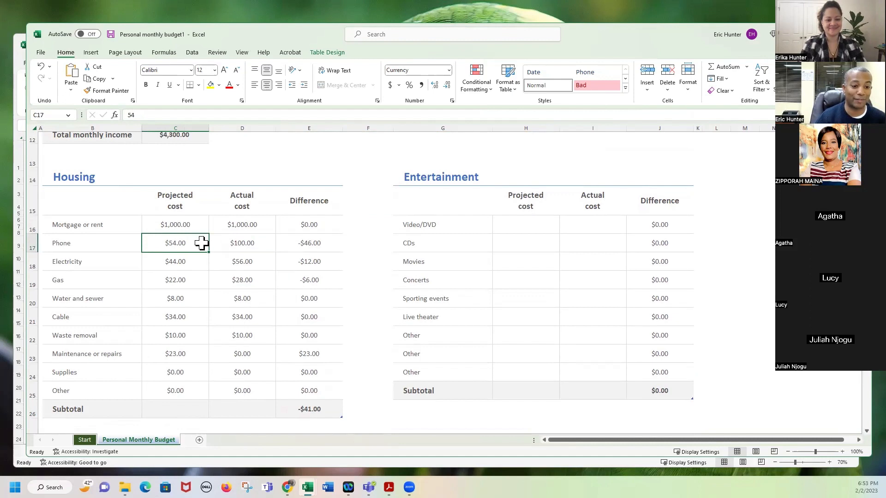
pyautogui.press('Right')
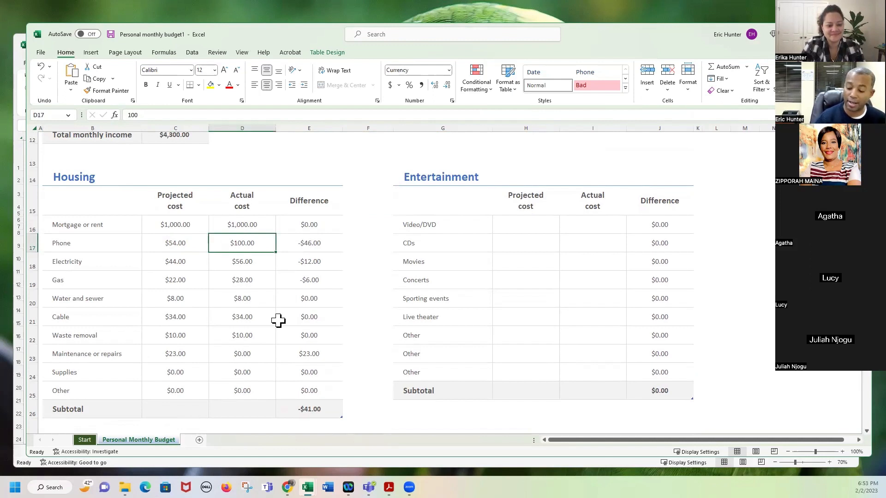
pyautogui.write('5')
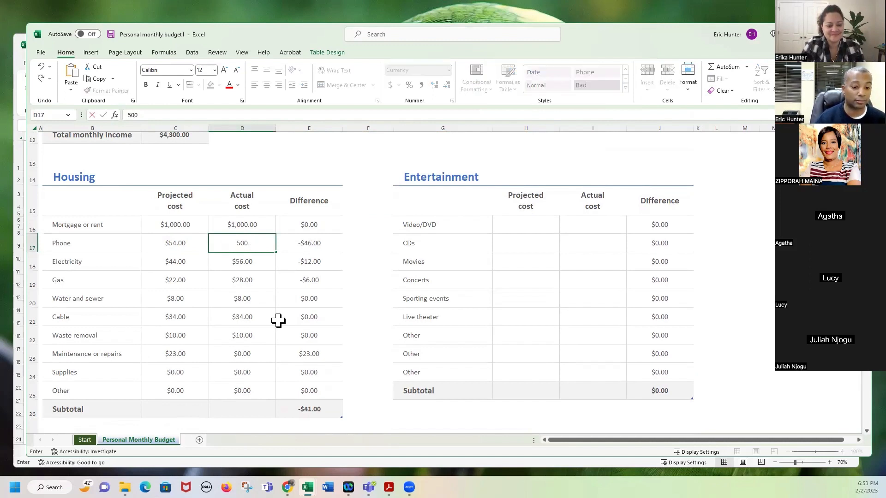
pyautogui.press('Return')
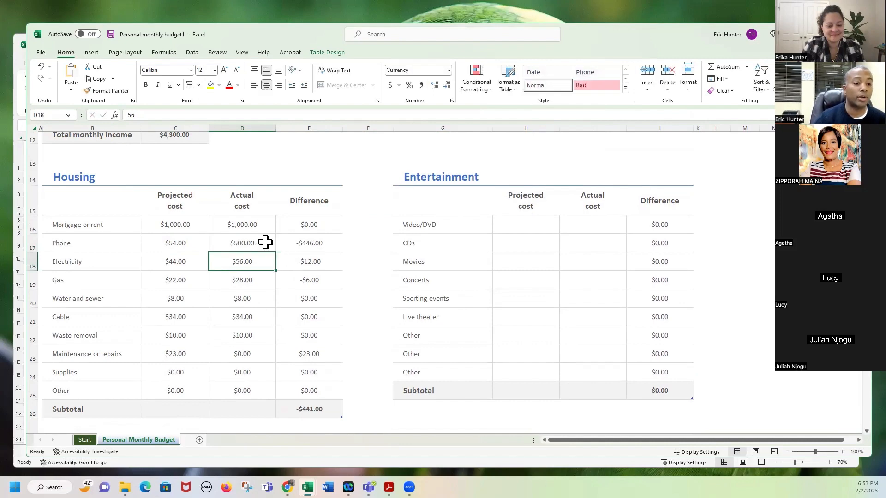
pyautogui.click(243, 246)
pyautogui.moveTo(240, 251); pyautogui.dragTo(239, 255)
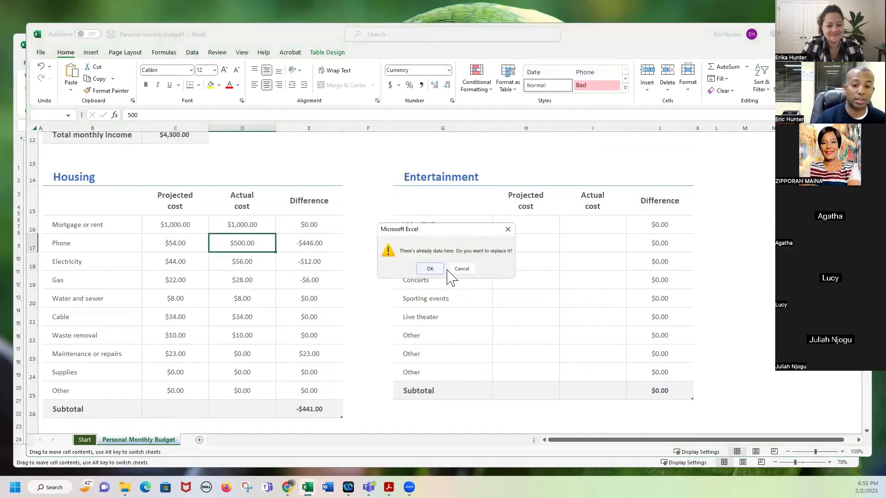
pyautogui.click(461, 268)
pyautogui.click(326, 249)
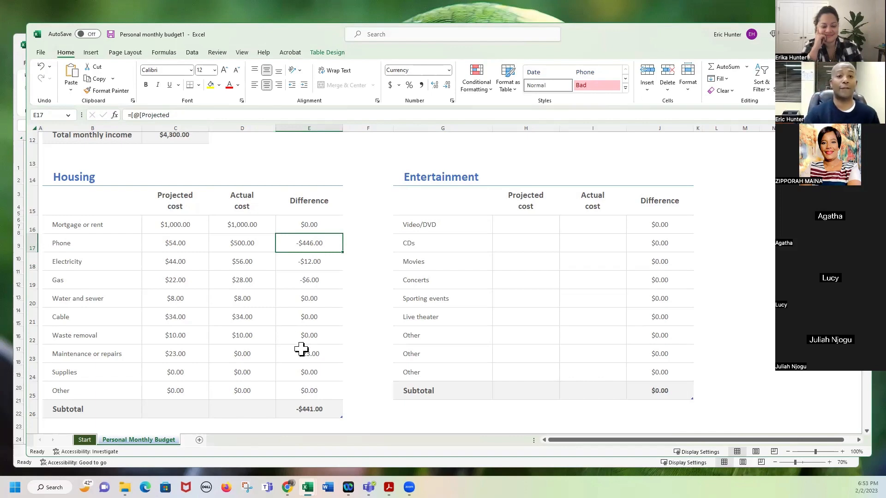
# Scroll back up to the balance summary and drag the budget window aside.
pyautogui.scroll(4, 301, 349)
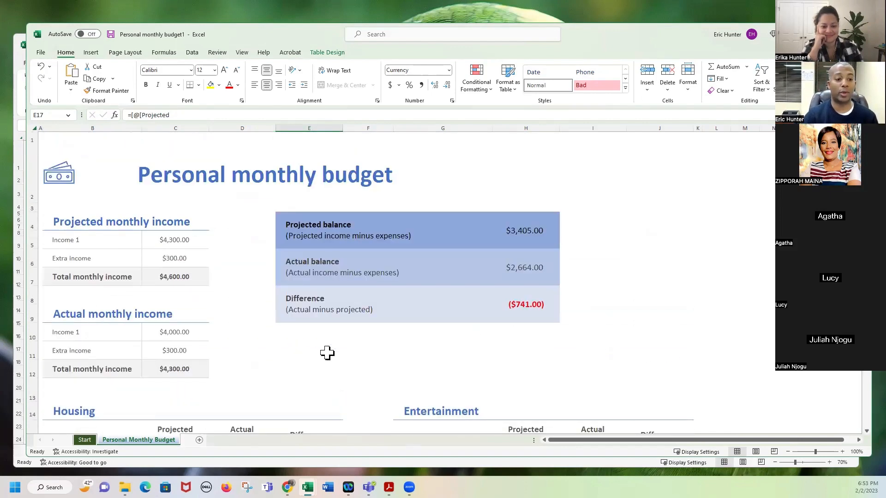
pyautogui.scroll(-3, 327, 353)
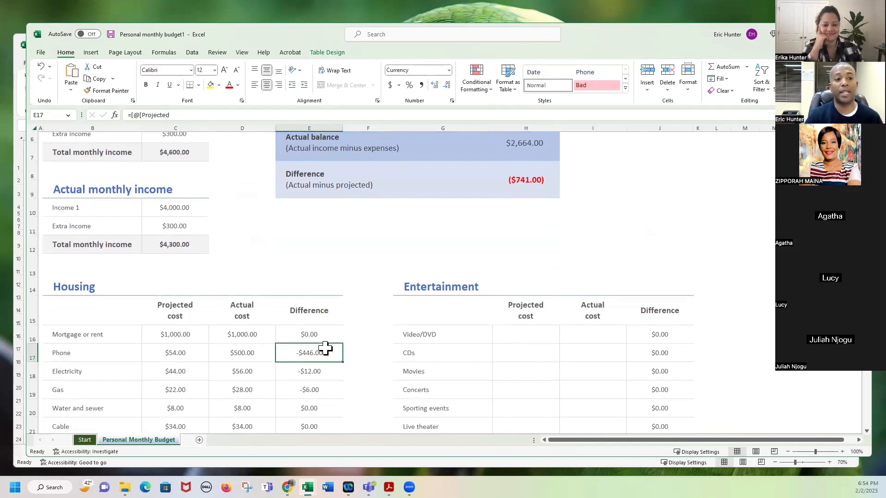
pyautogui.scroll(3, 326, 350)
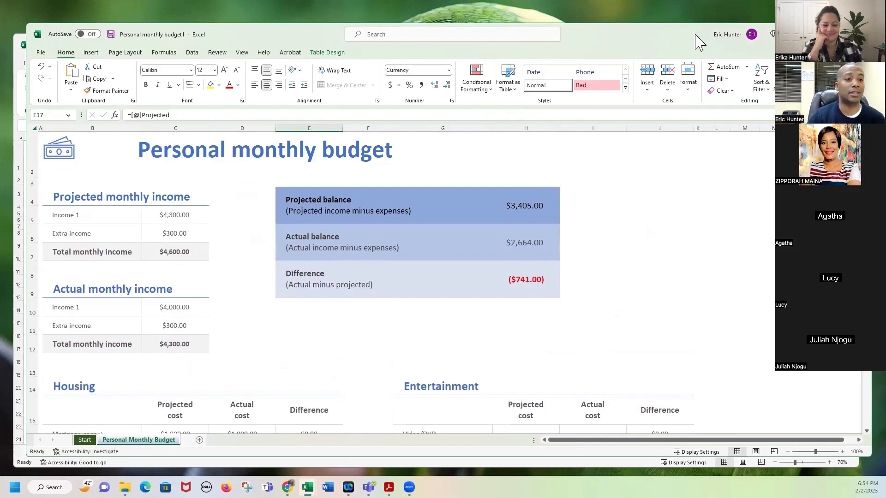
pyautogui.moveTo(698, 38); pyautogui.dragTo(694, 56)
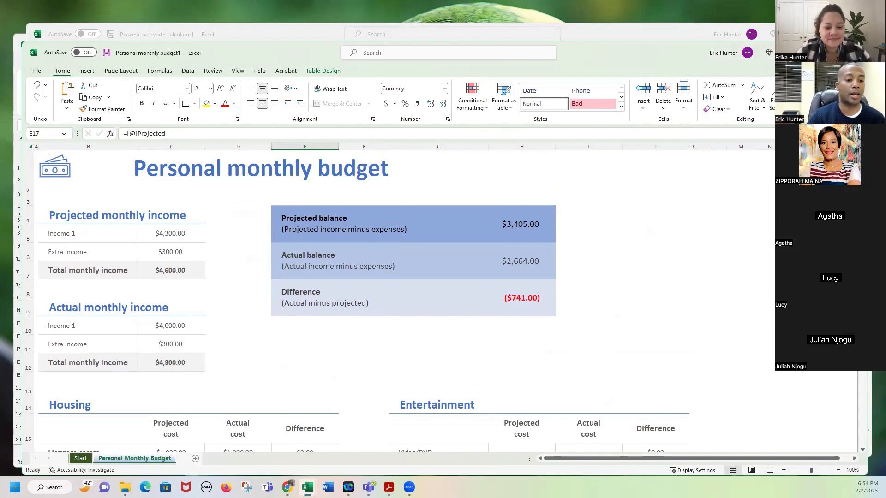
# Minimize the budget window and close the net worth and invoice workbooks without saving.
pyautogui.click(813, 52)
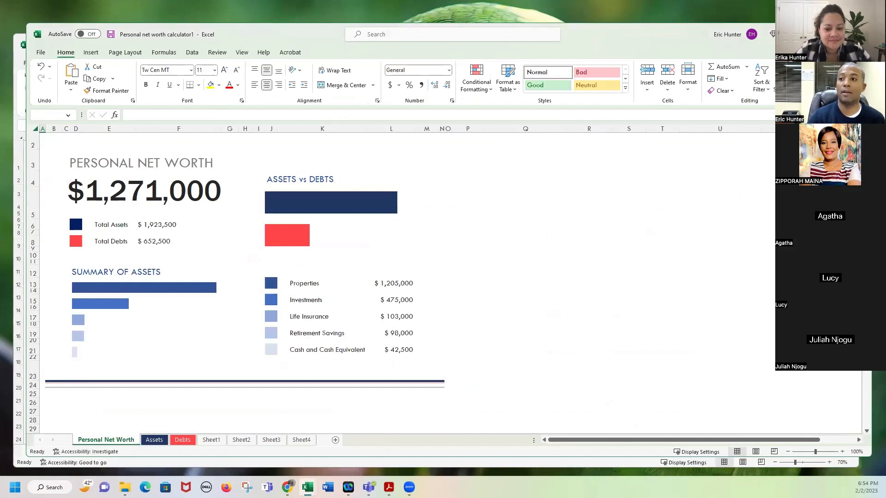
pyautogui.click(859, 34)
pyautogui.click(481, 299)
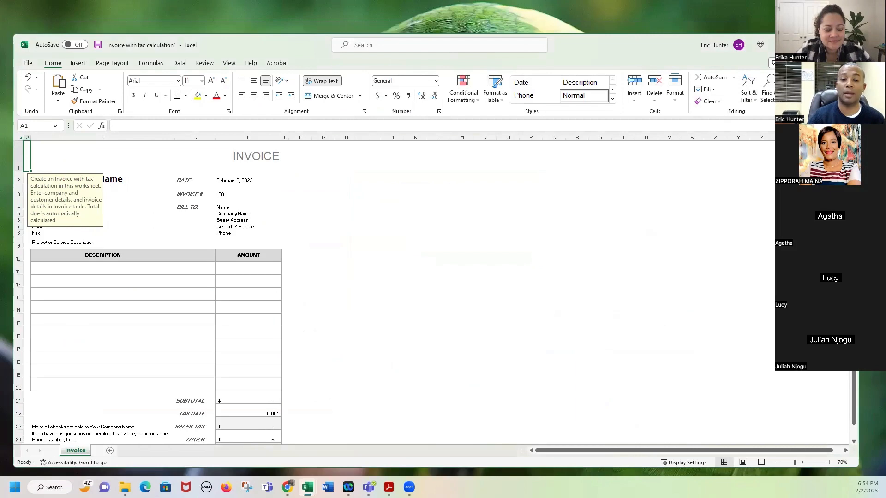
pyautogui.click(850, 45)
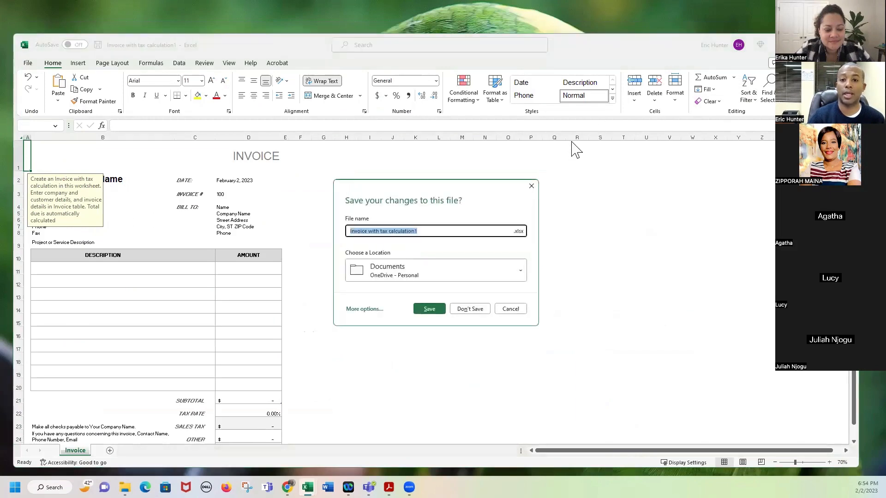
pyautogui.click(467, 306)
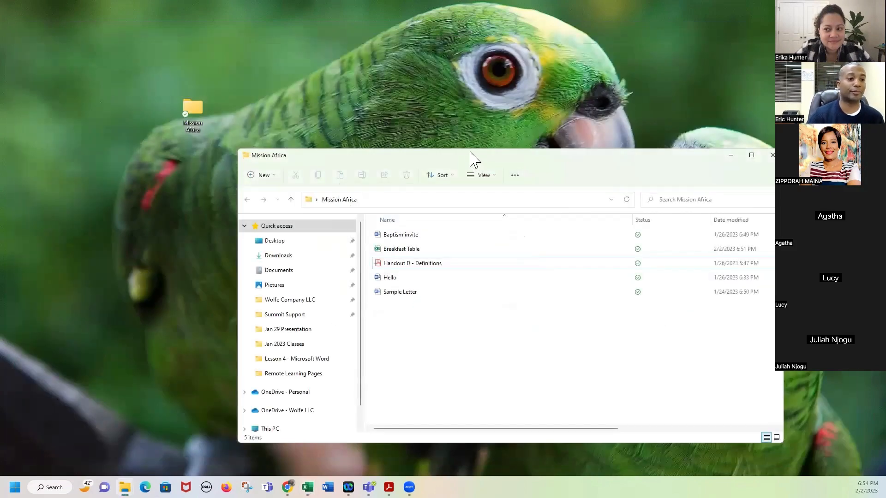
# Close Personal monthly budget1 with Alt+F4 and Don't Save, then reopen Breakfast Table.
pyautogui.moveTo(473, 160); pyautogui.dragTo(552, 181)
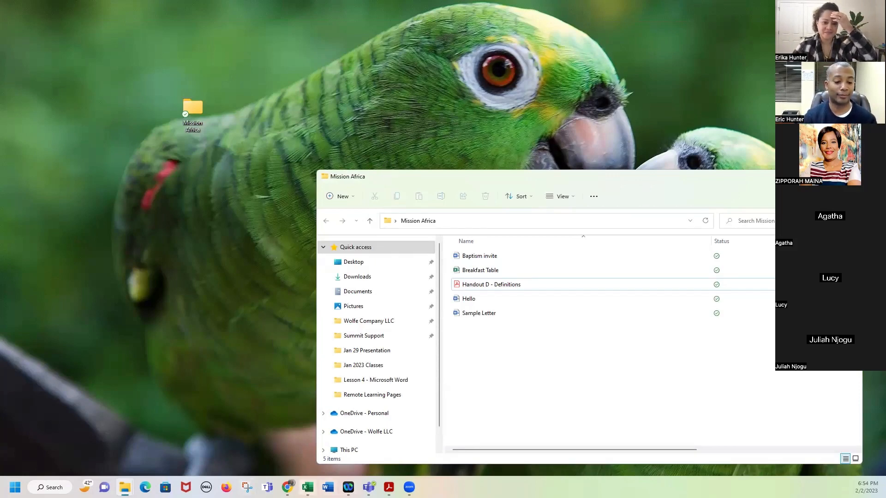
pyautogui.click(307, 487)
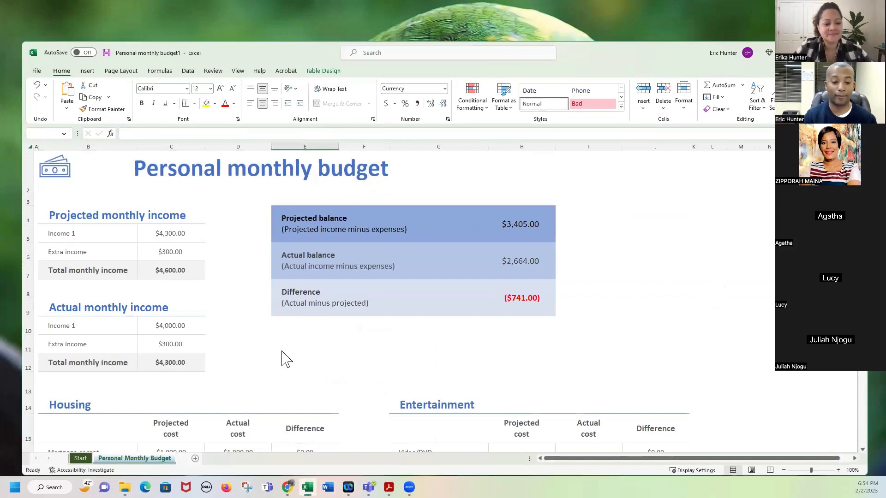
pyautogui.hotkey('alt', 'F4')
pyautogui.click(479, 317)
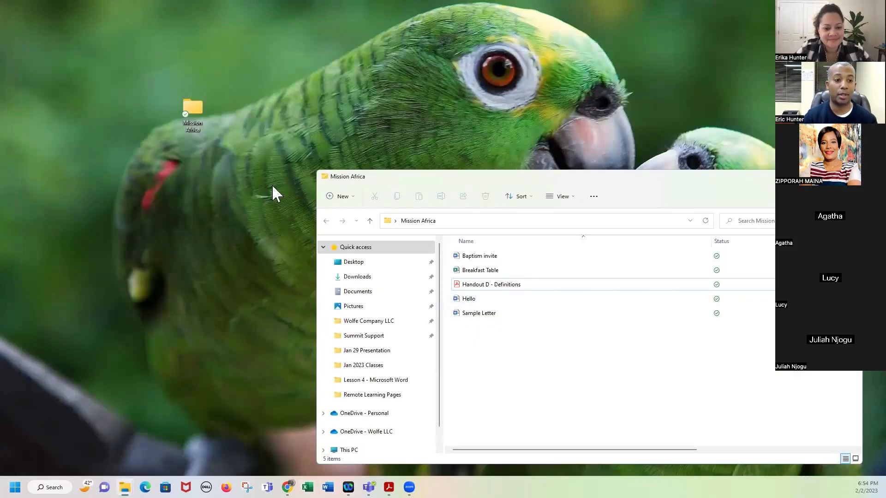
pyautogui.doubleClick(479, 271)
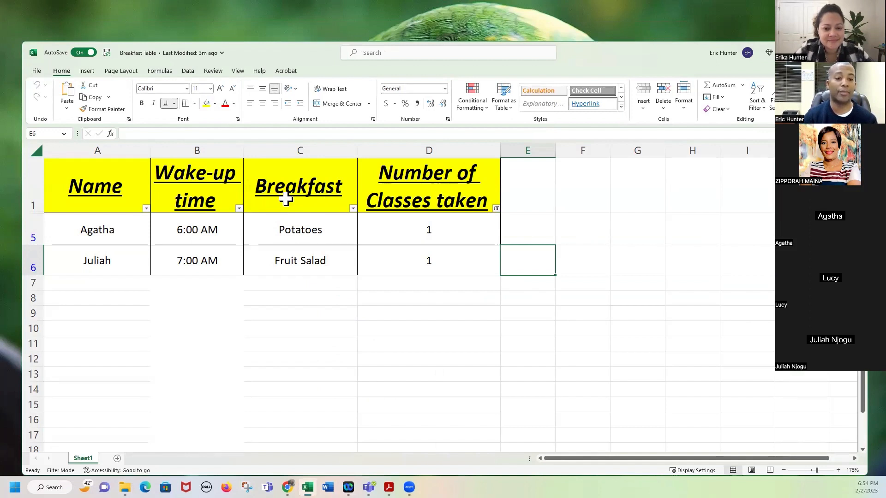
# Select the header row A1:D1 and clear the filter so all five rows show.
pyautogui.click(408, 240)
pyautogui.moveTo(411, 251); pyautogui.dragTo(409, 254)
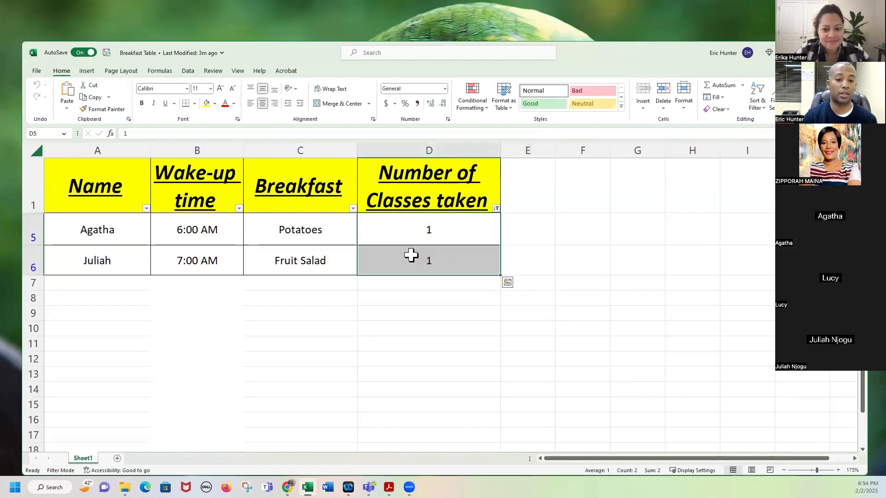
pyautogui.moveTo(130, 184); pyautogui.dragTo(383, 169)
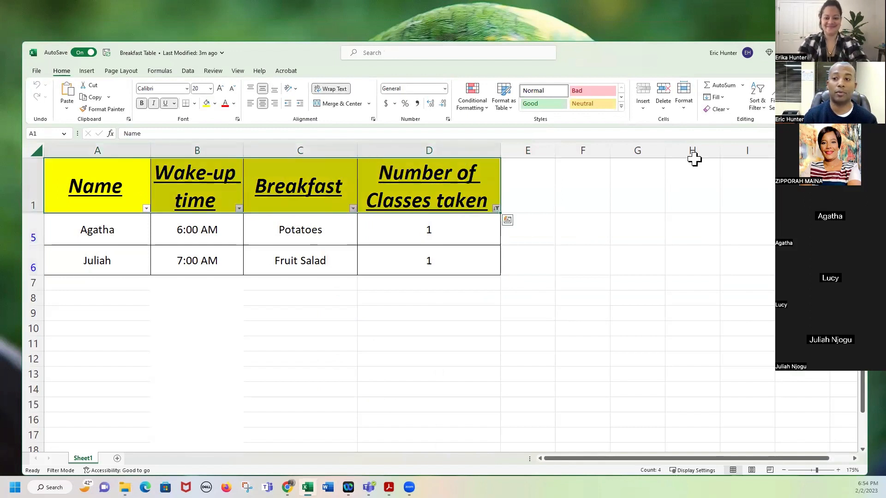
pyautogui.click(762, 109)
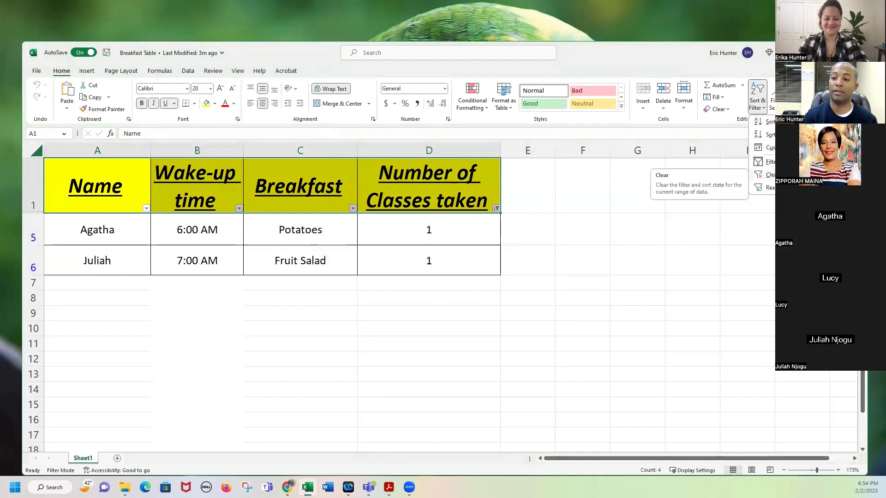
pyautogui.click(769, 175)
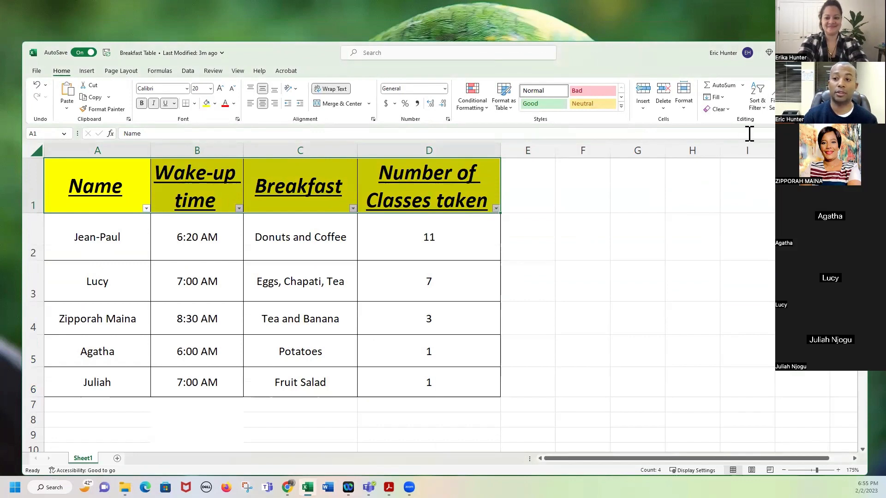
# Turn off filtering so the headers no longer show filter arrows.
pyautogui.click(758, 108)
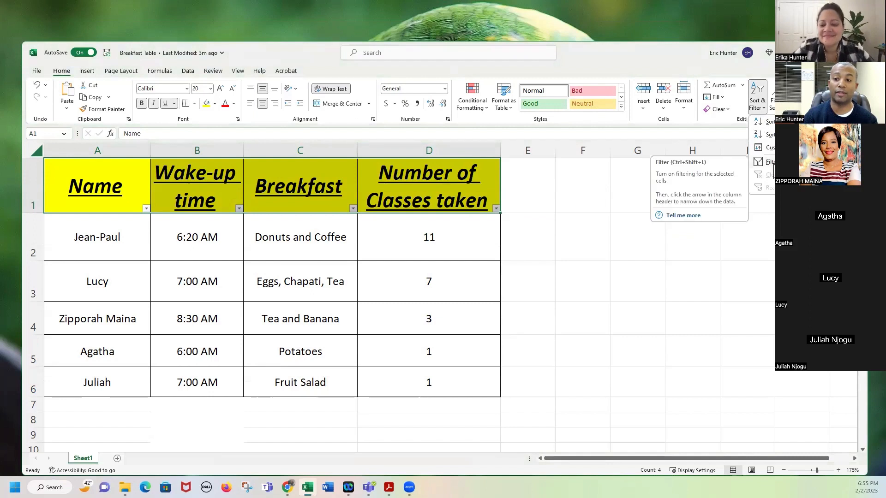
pyautogui.click(770, 163)
pyautogui.click(564, 287)
pyautogui.click(456, 199)
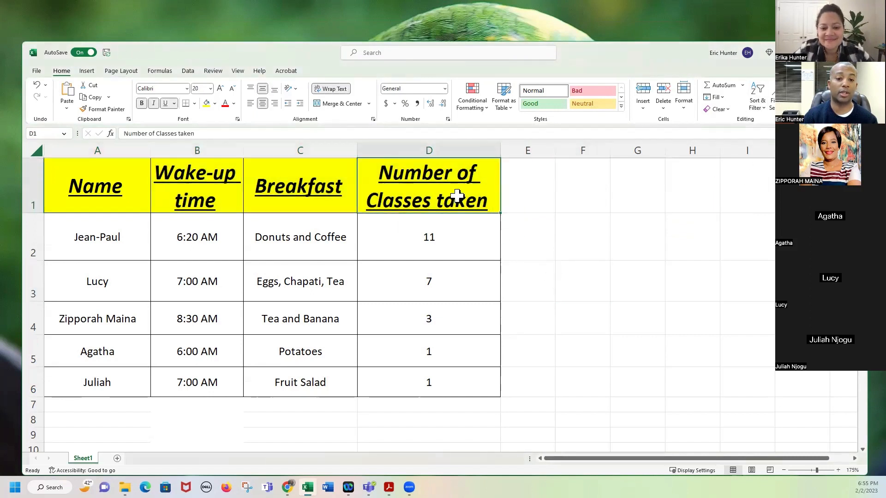